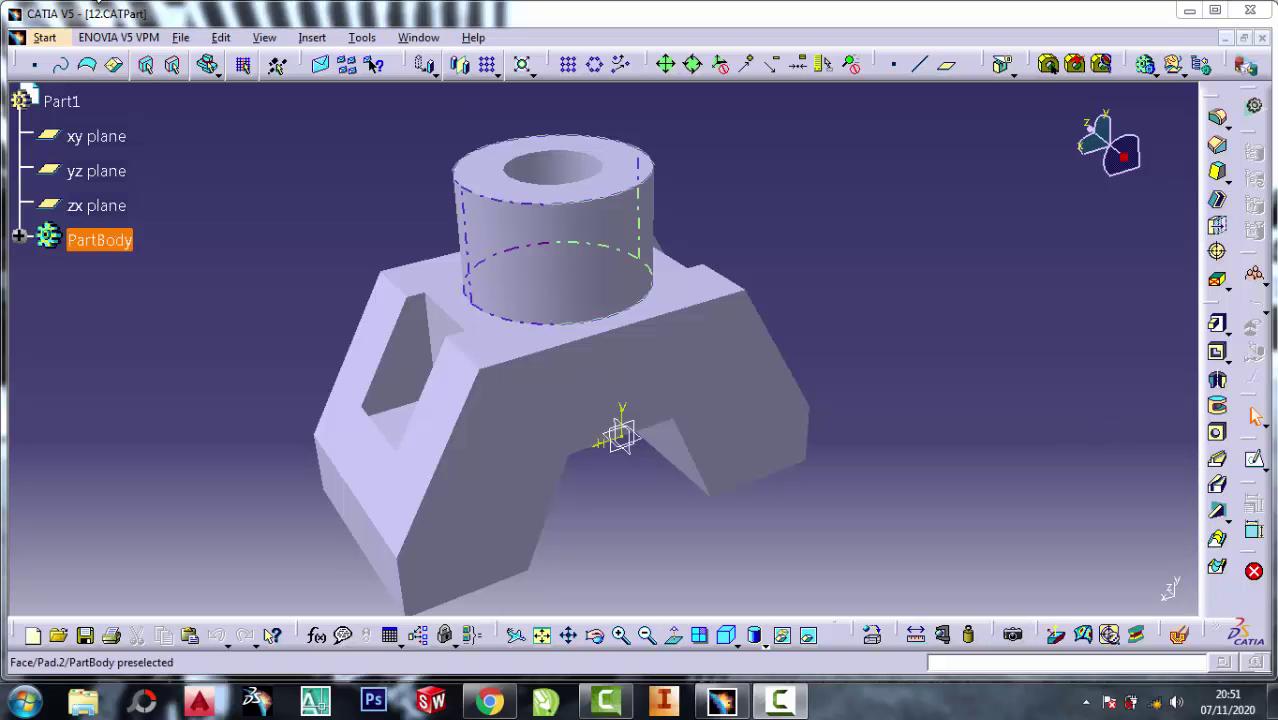
# - Open the Start menu to show the Mechanical Design workbench list
pyautogui.click(44, 37)
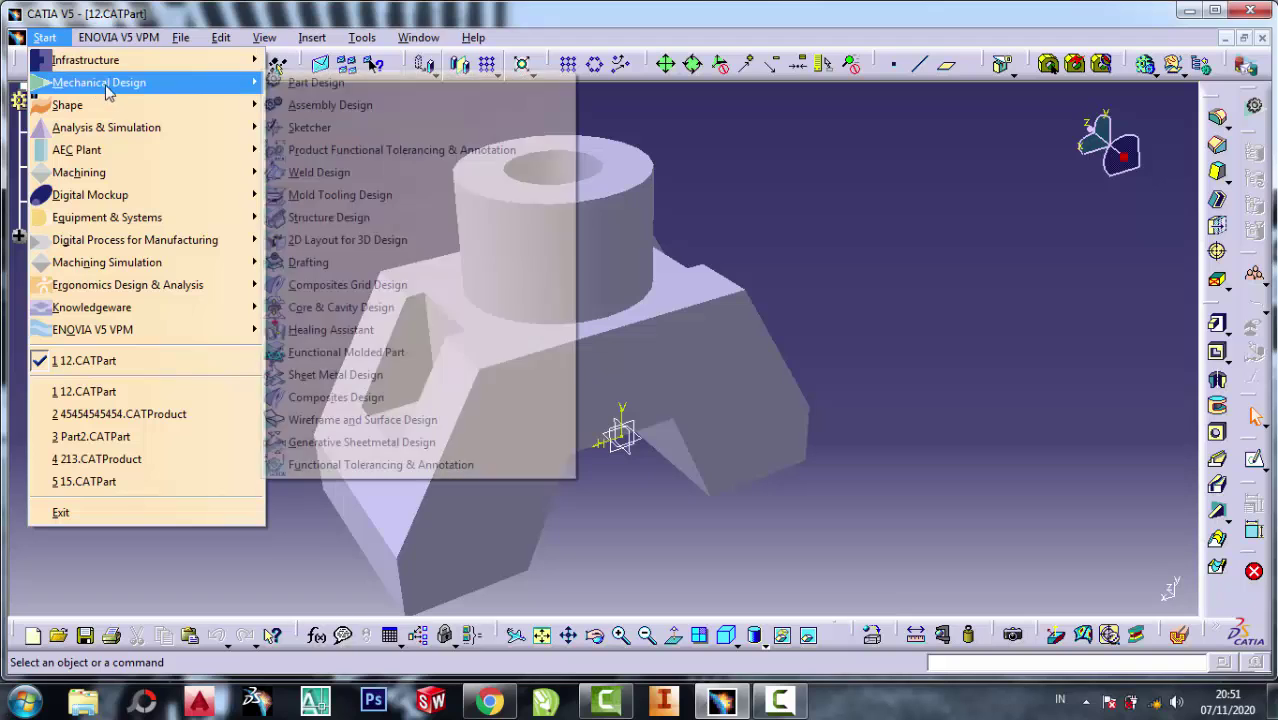
pyautogui.moveTo(99, 82)
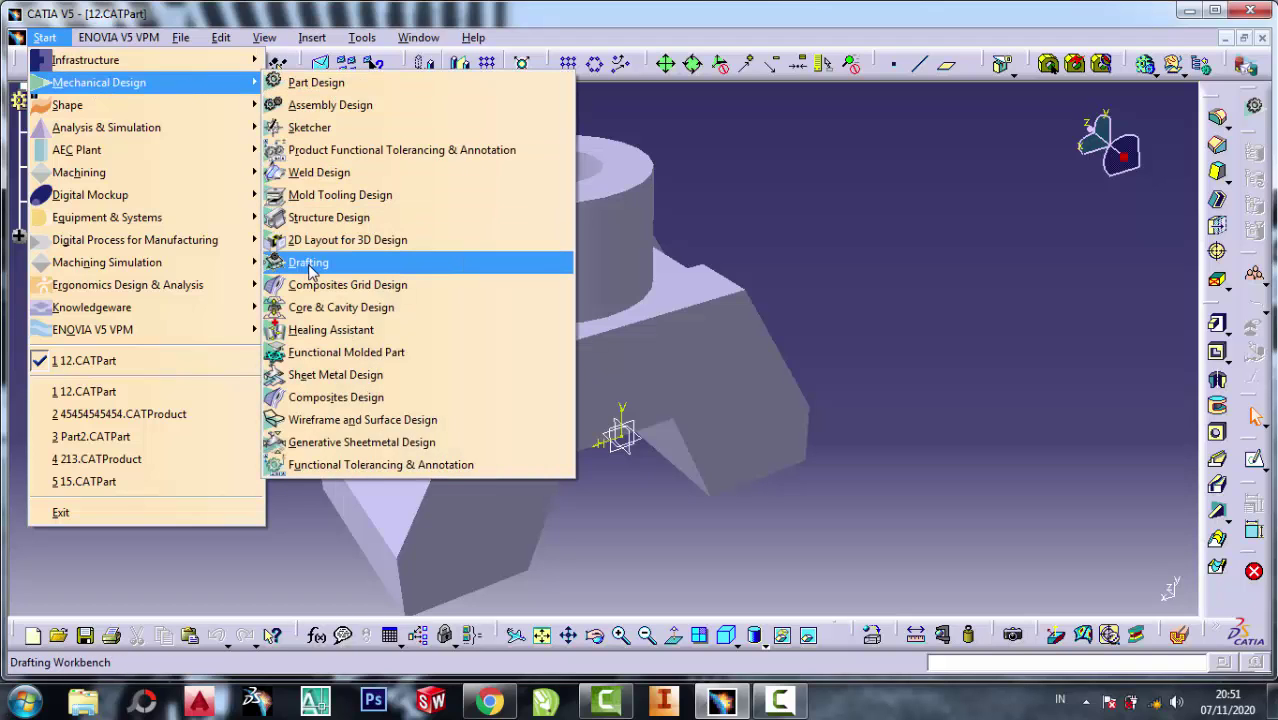
# - Create a Drafting drawing with front, bottom and right views on an A3 ISO landscape sheet
pyautogui.click(322, 263)
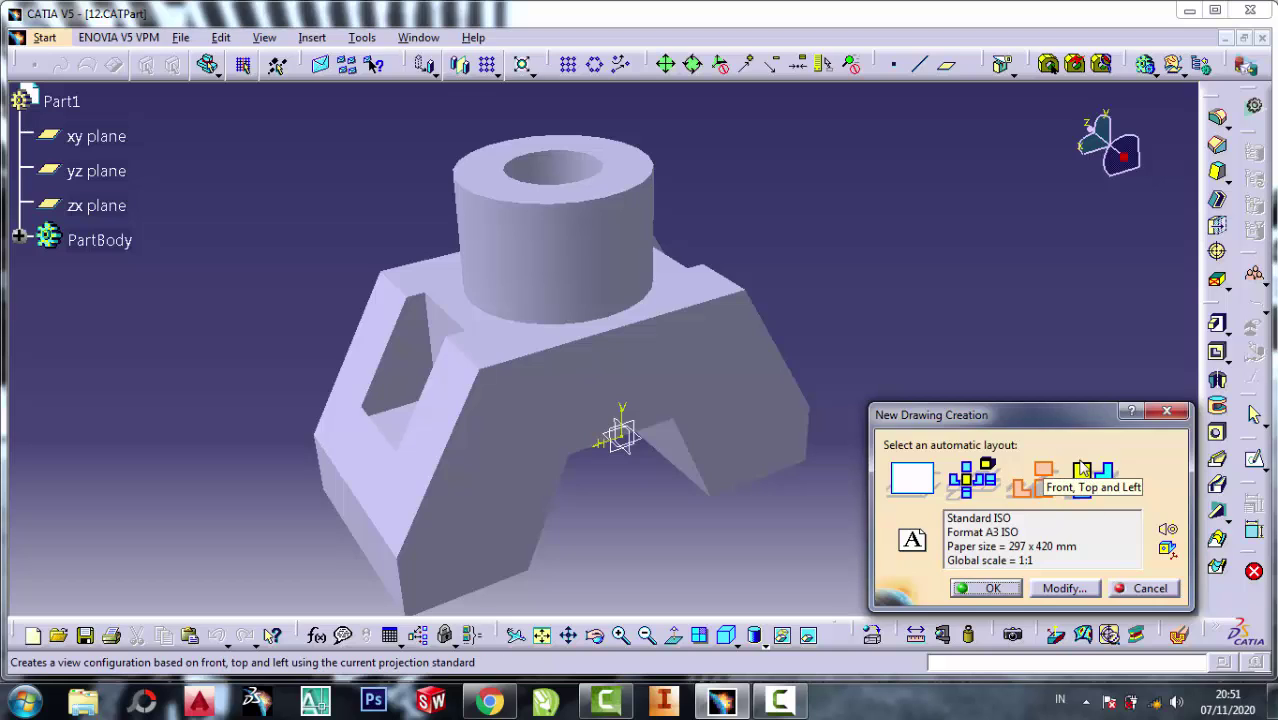
pyautogui.click(1027, 477)
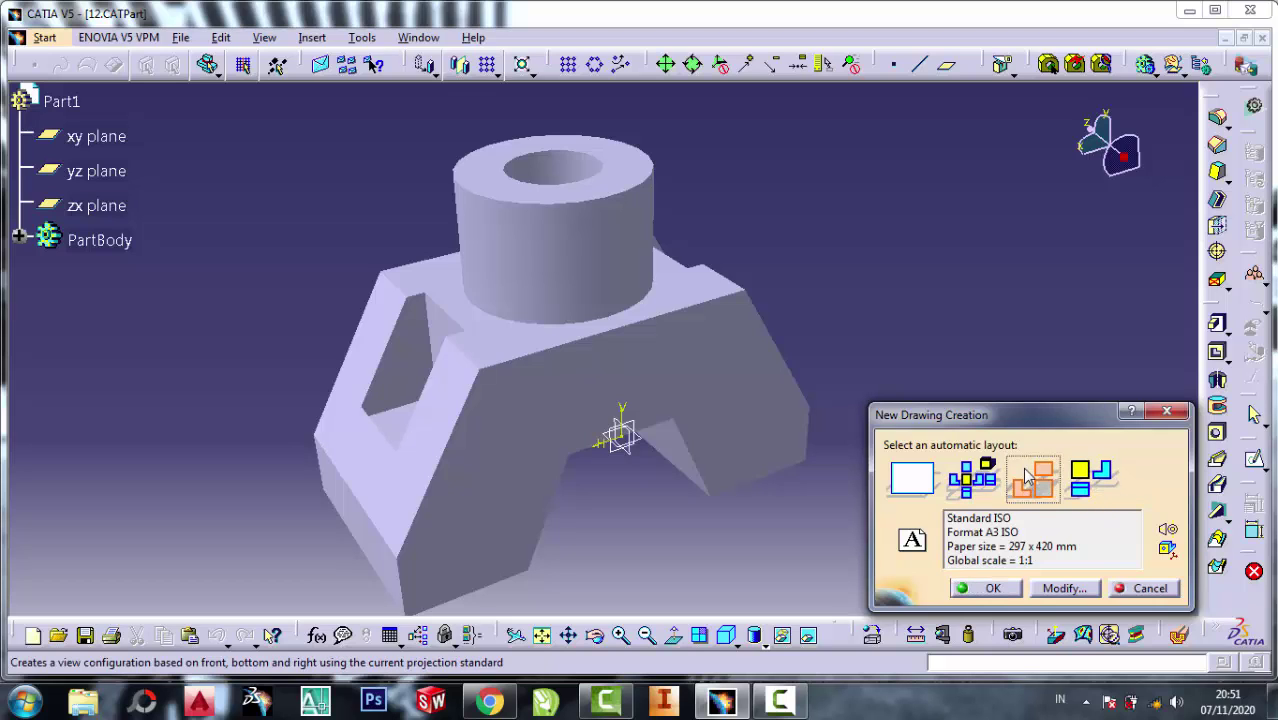
pyautogui.click(1062, 589)
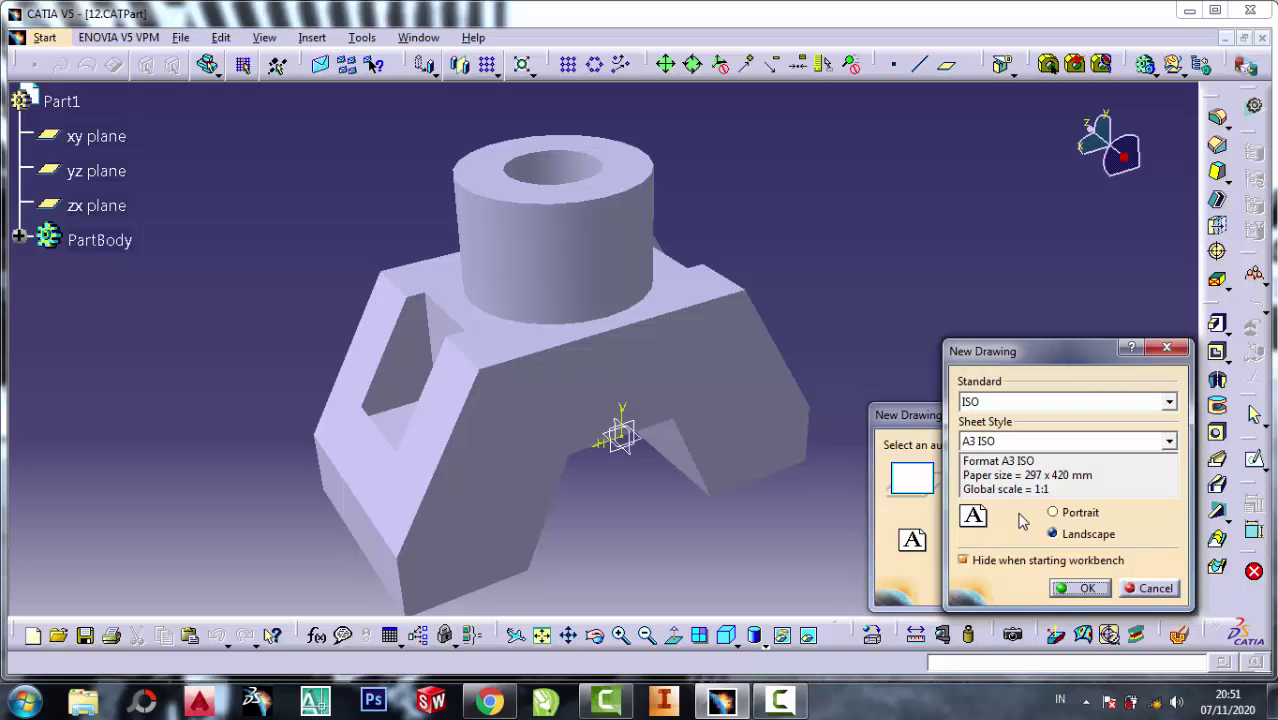
pyautogui.click(1007, 443)
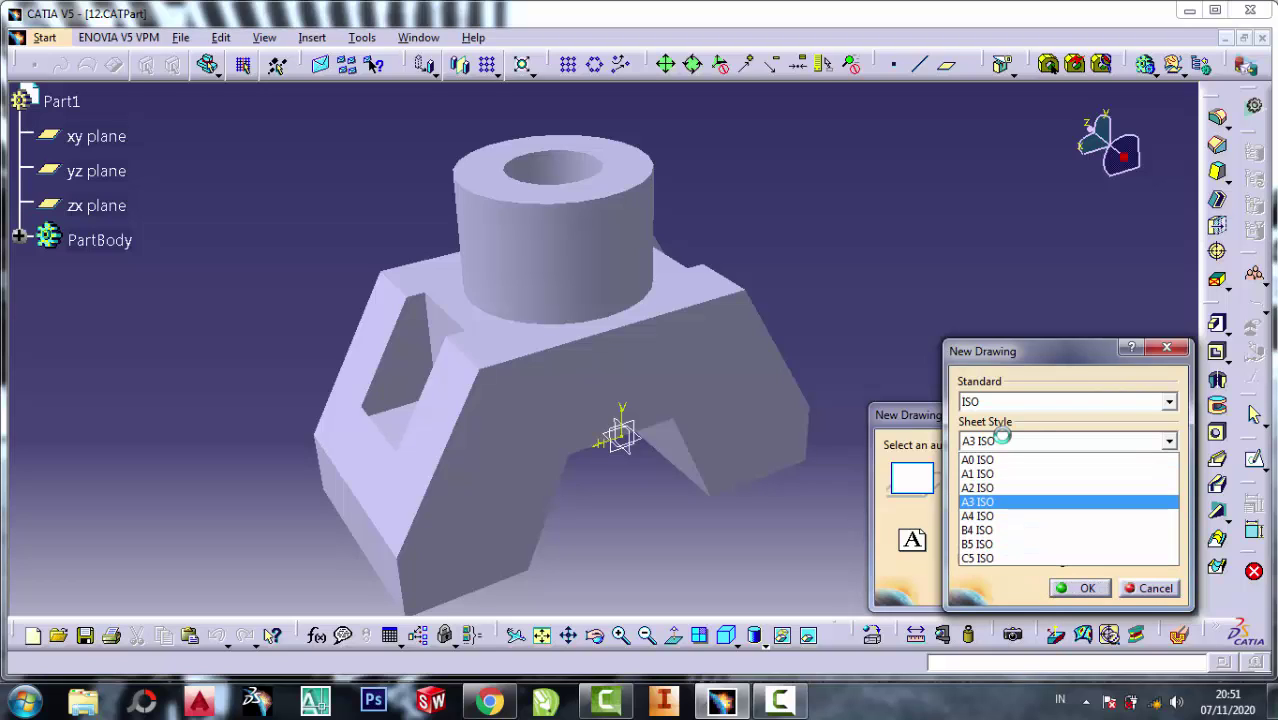
pyautogui.click(990, 502)
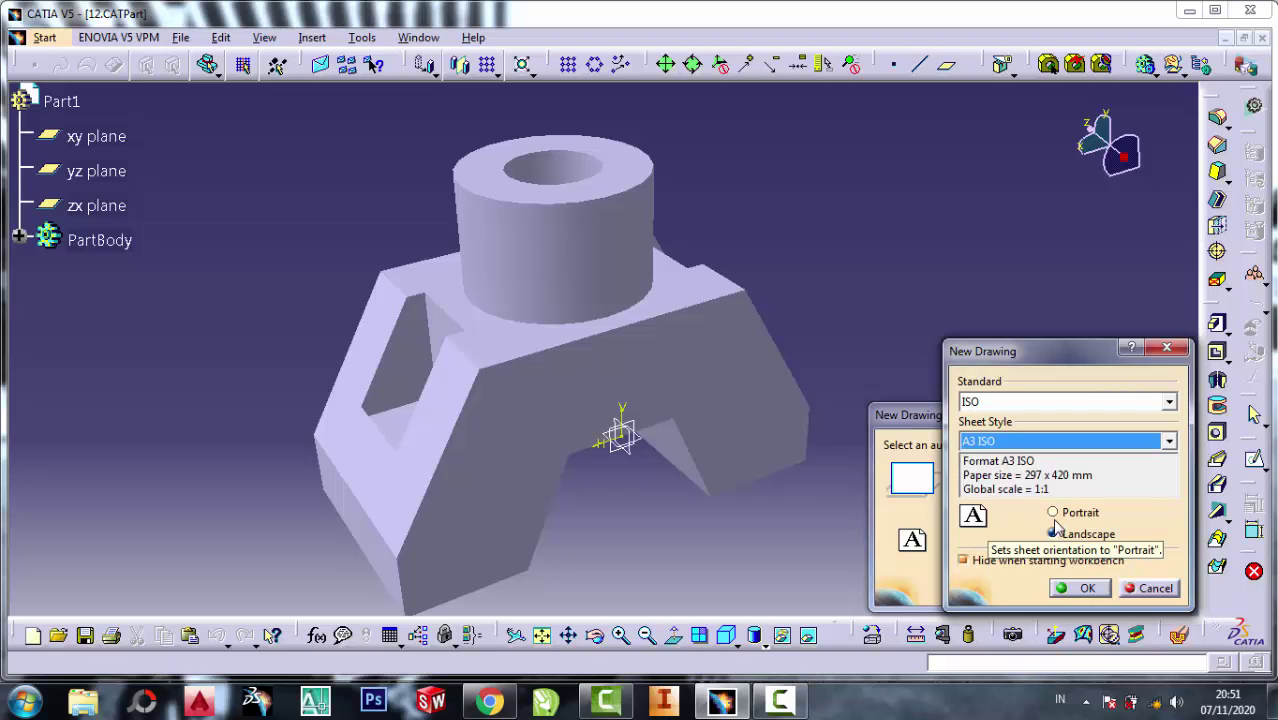
pyautogui.click(1055, 514)
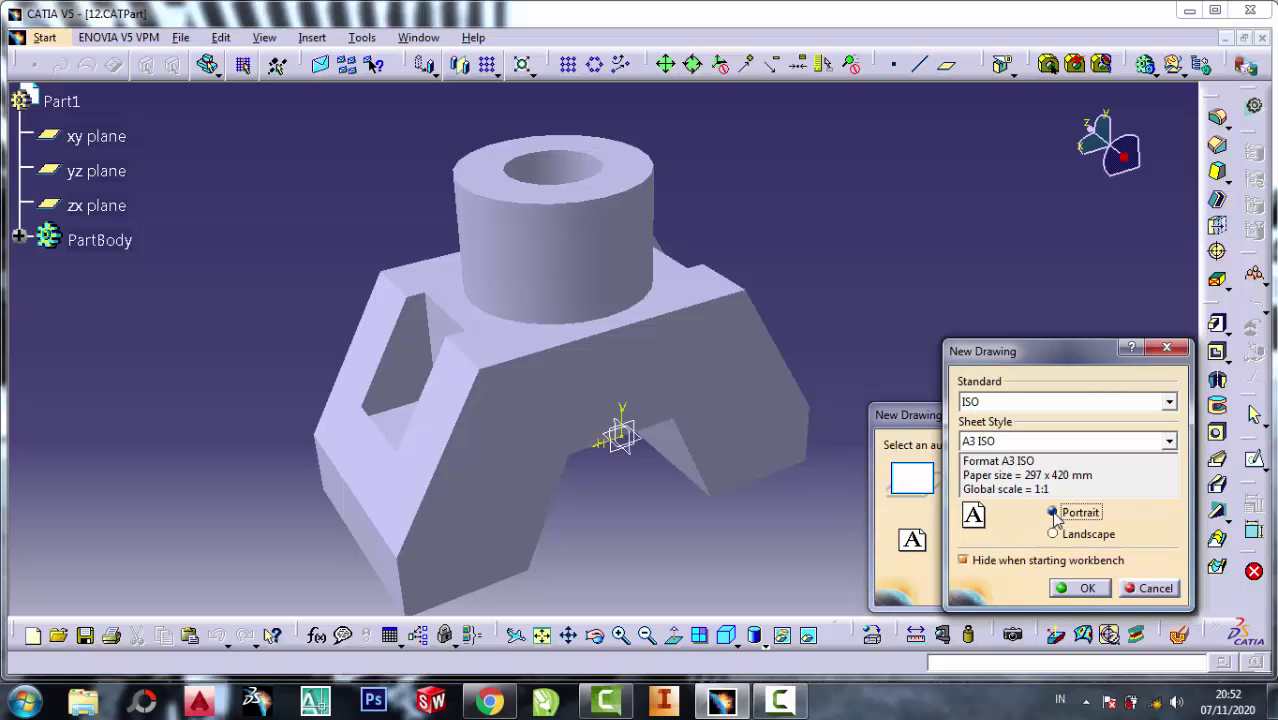
pyautogui.click(1064, 538)
pyautogui.click(1080, 592)
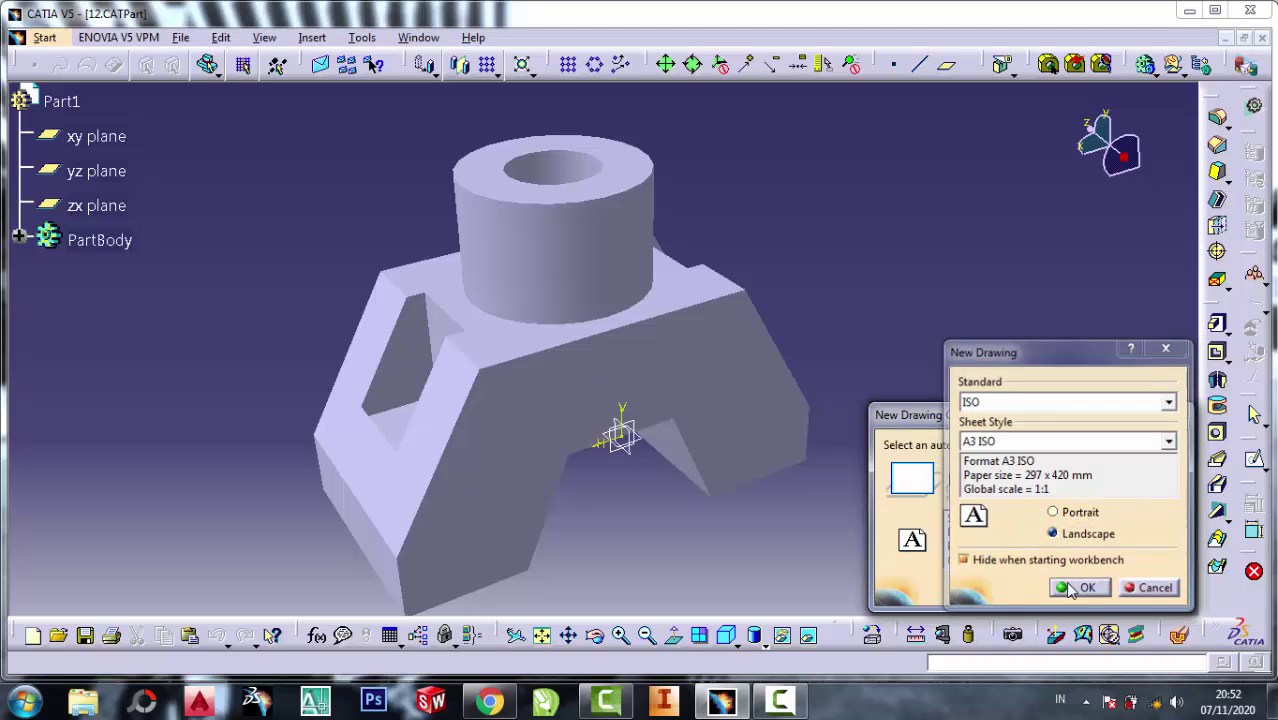
pyautogui.click(985, 590)
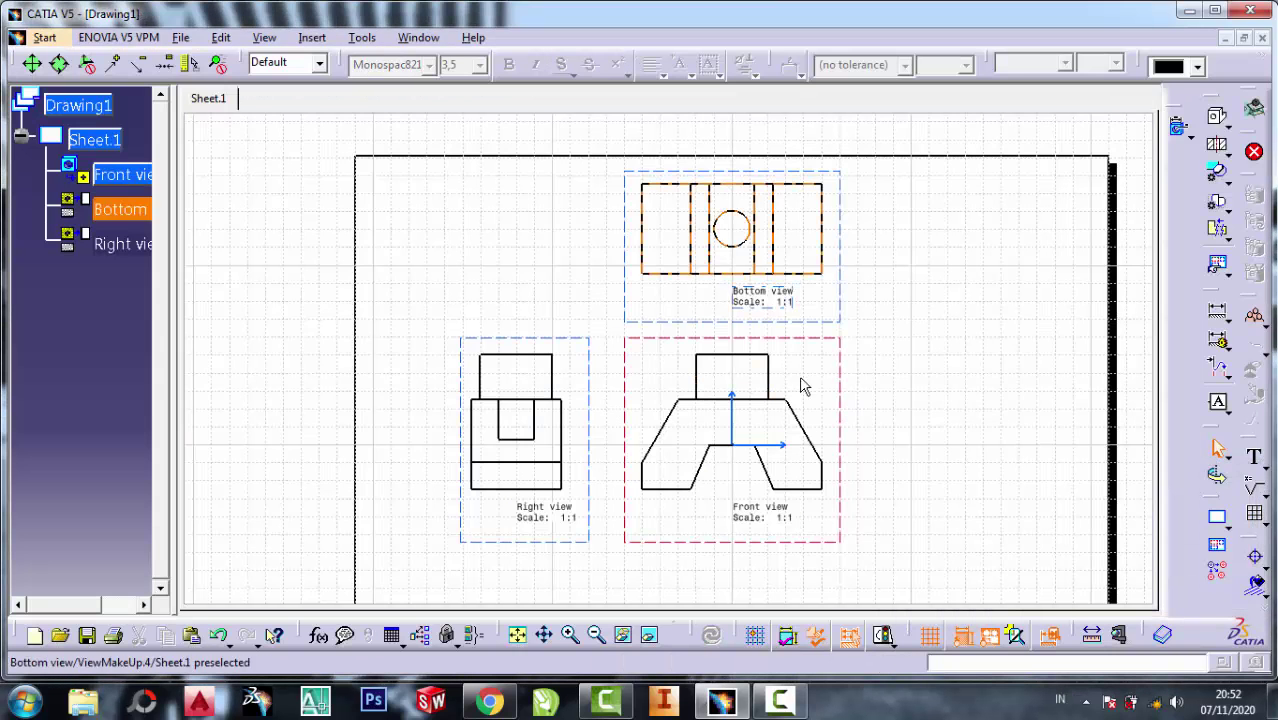
# - Delete the name and scale labels of the front, bottom and right views
pyautogui.rightClick(751, 517)
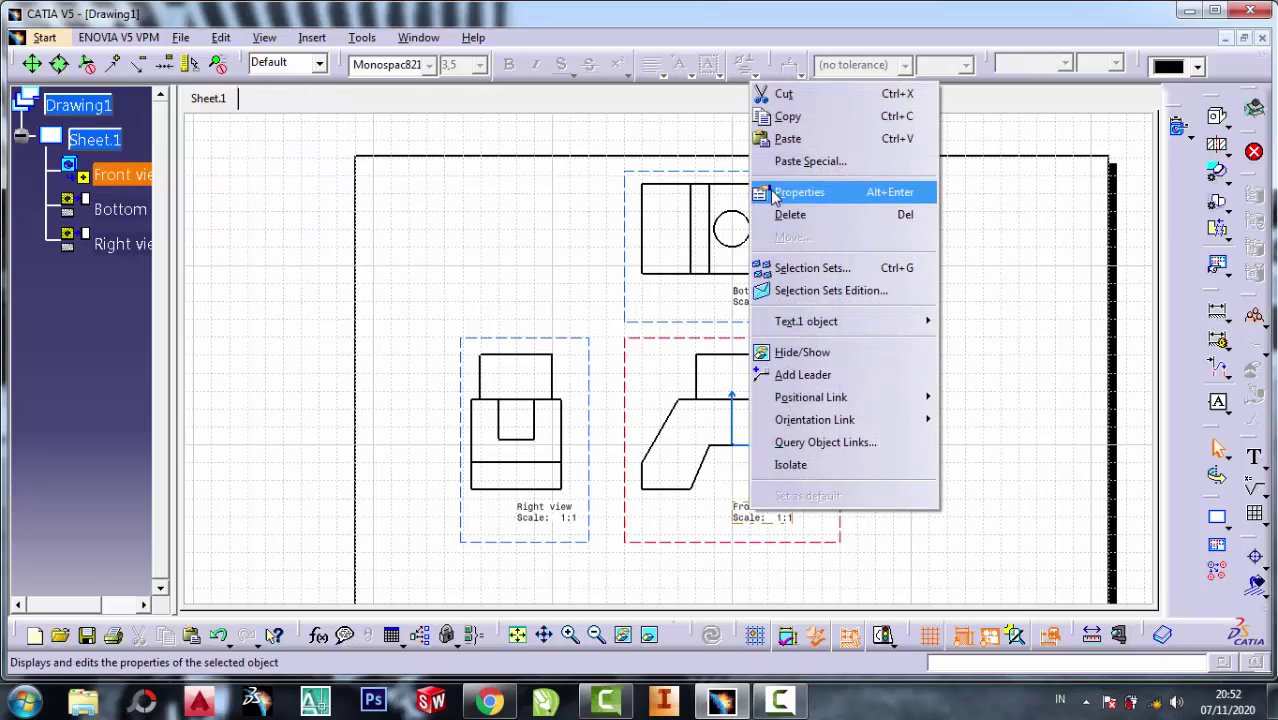
pyautogui.click(766, 248)
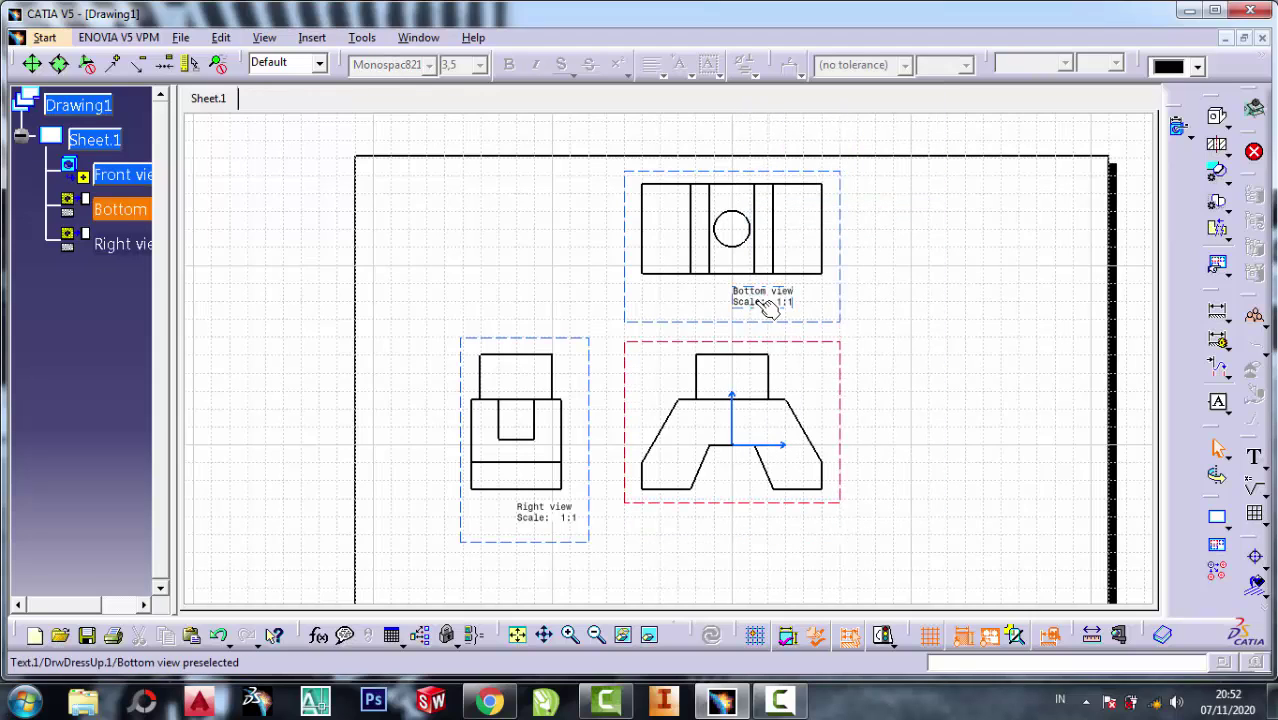
pyautogui.rightClick(758, 256)
pyautogui.click(790, 387)
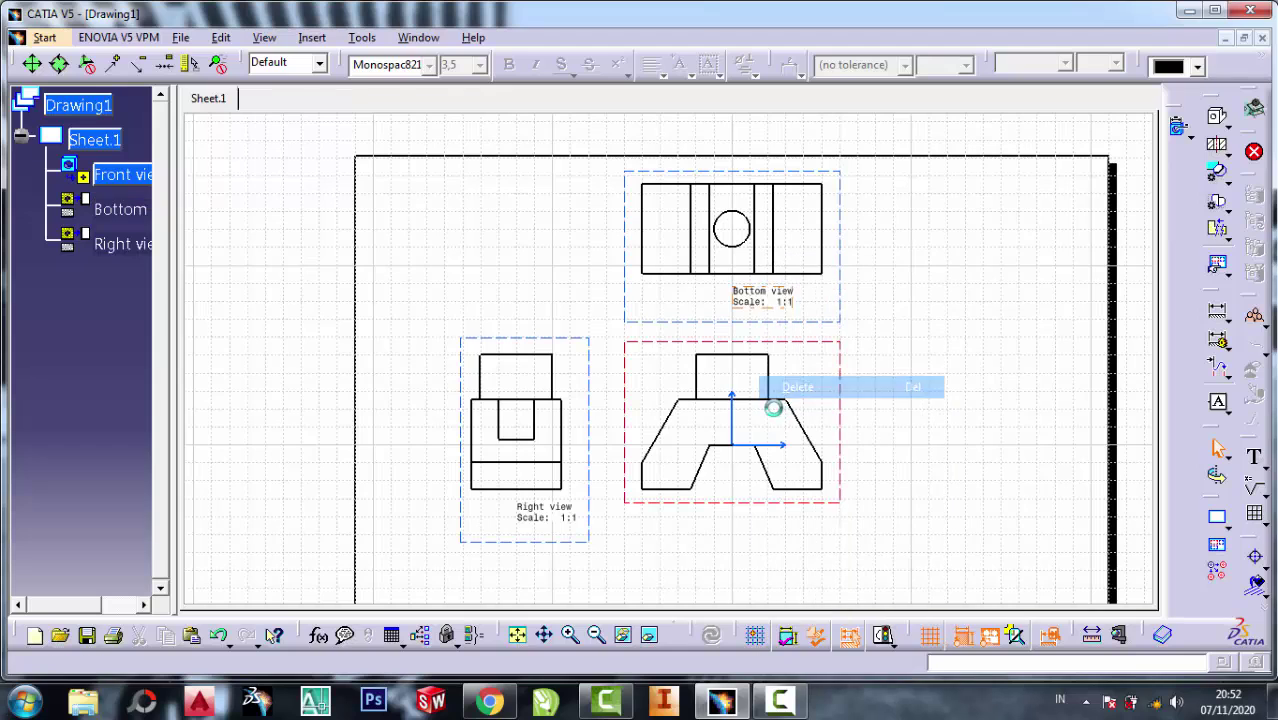
pyautogui.rightClick(527, 528)
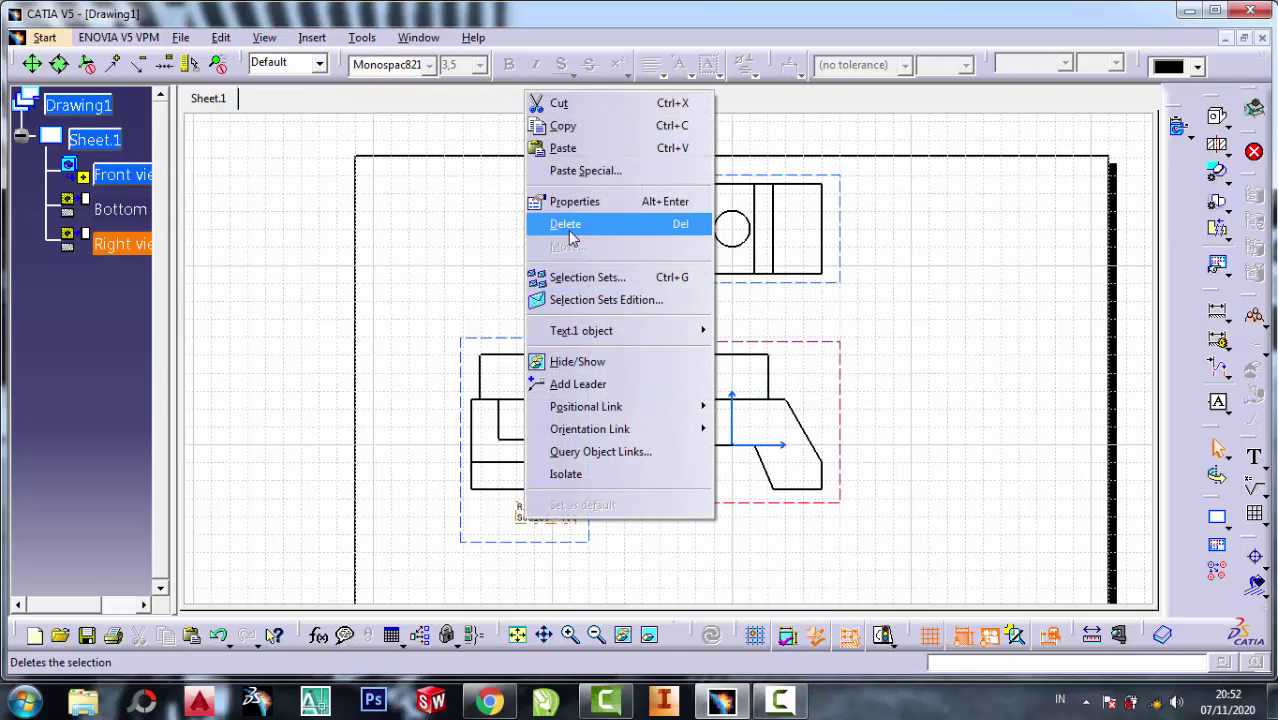
pyautogui.click(568, 226)
pyautogui.moveTo(876, 328); pyautogui.dragTo(815, 362, button='middle')
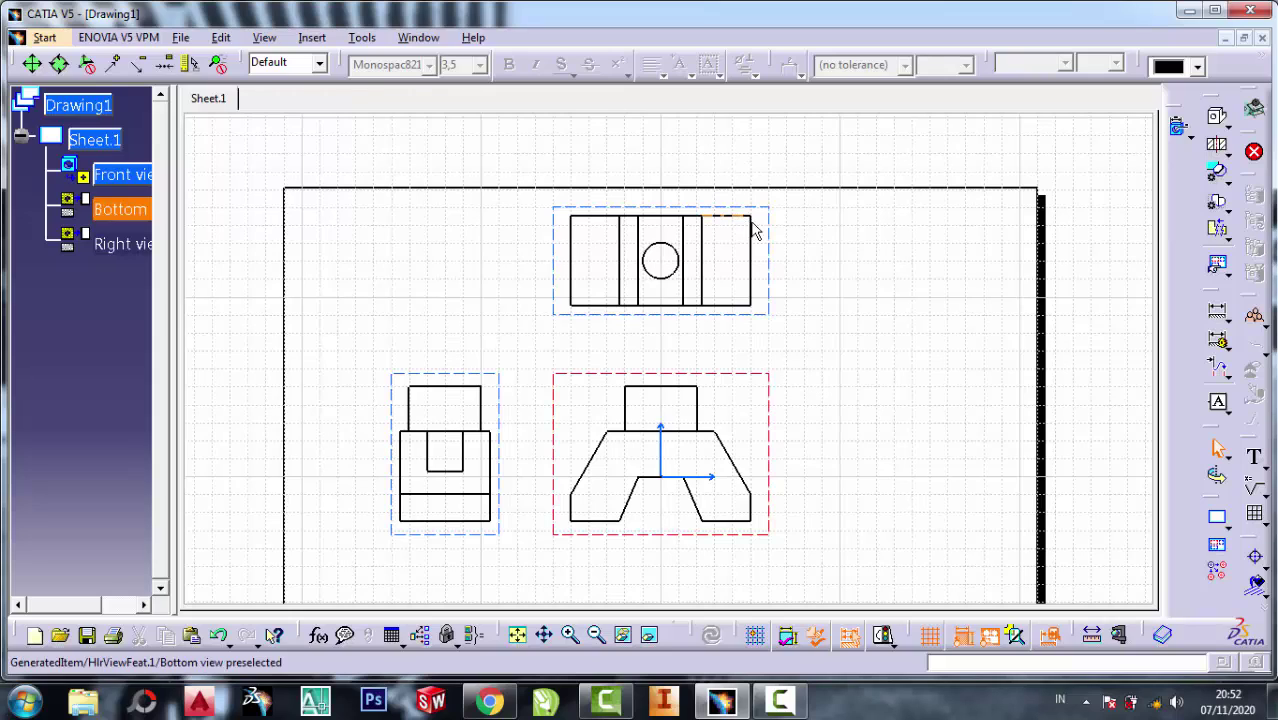
# - Start an isometric view and try selecting the cylinder's top face in the 3D part
pyautogui.click(1215, 137)
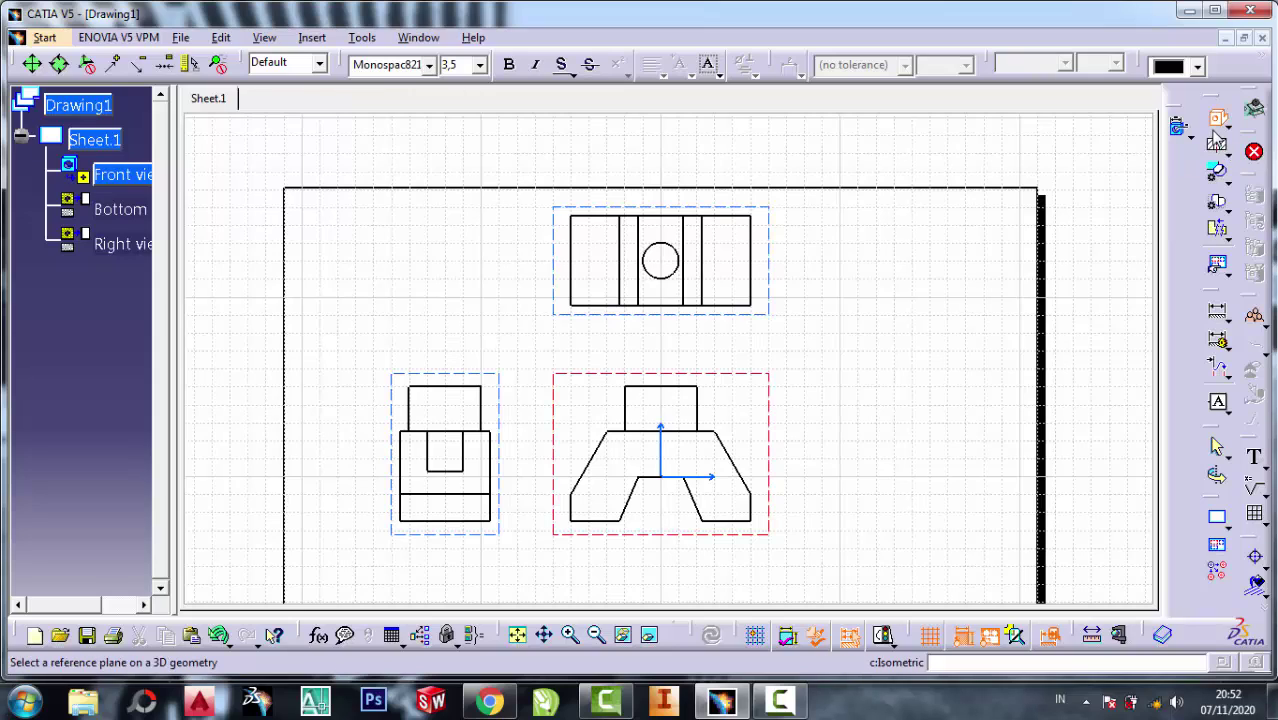
pyautogui.click(1228, 128)
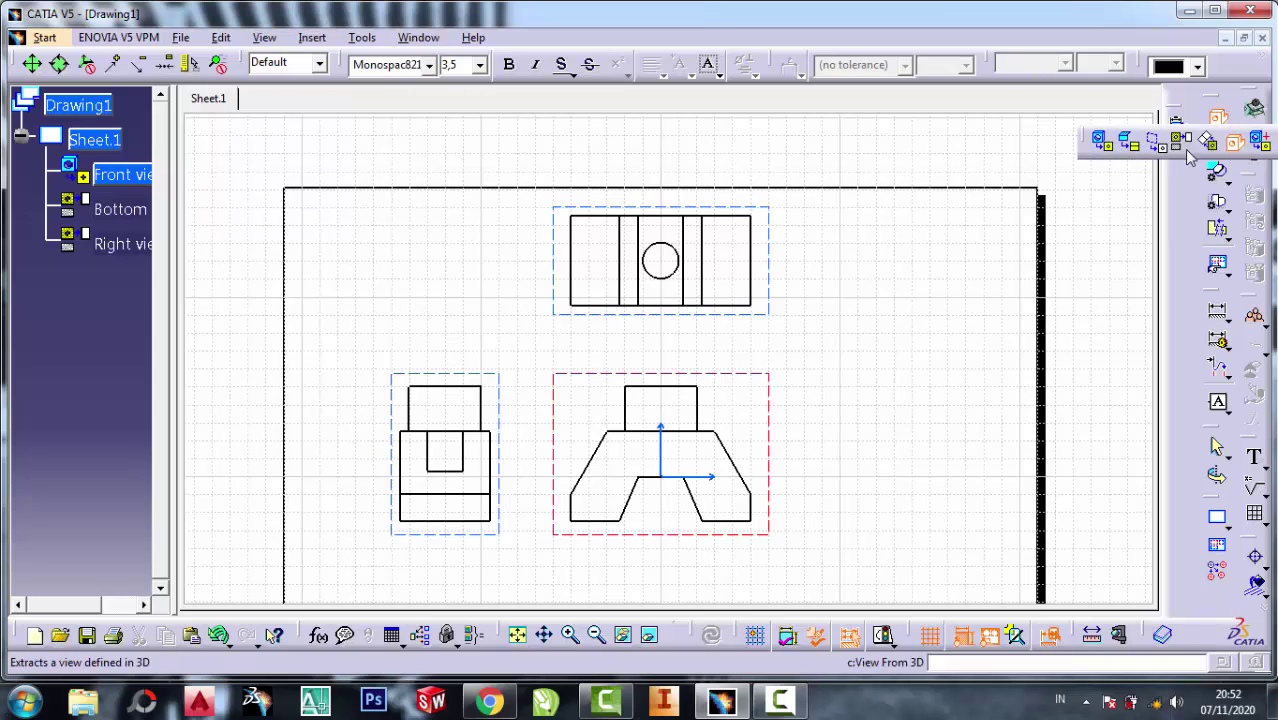
pyautogui.click(1233, 145)
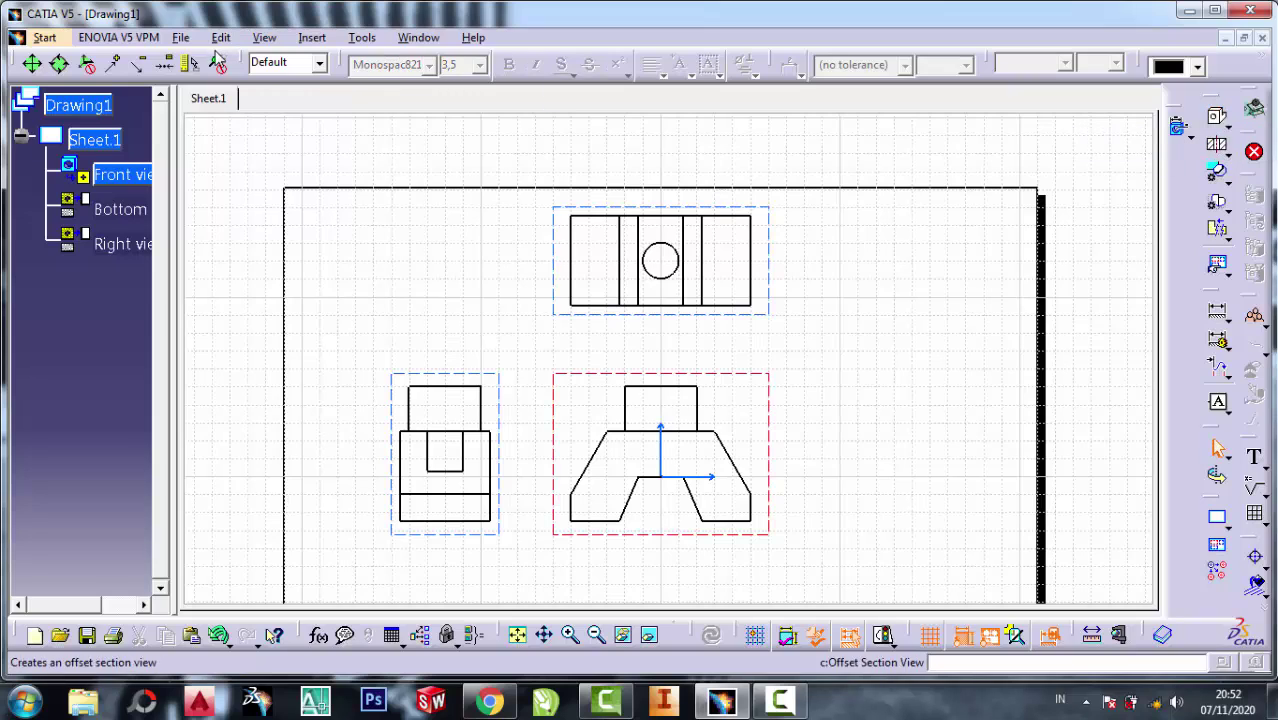
pyautogui.click(420, 40)
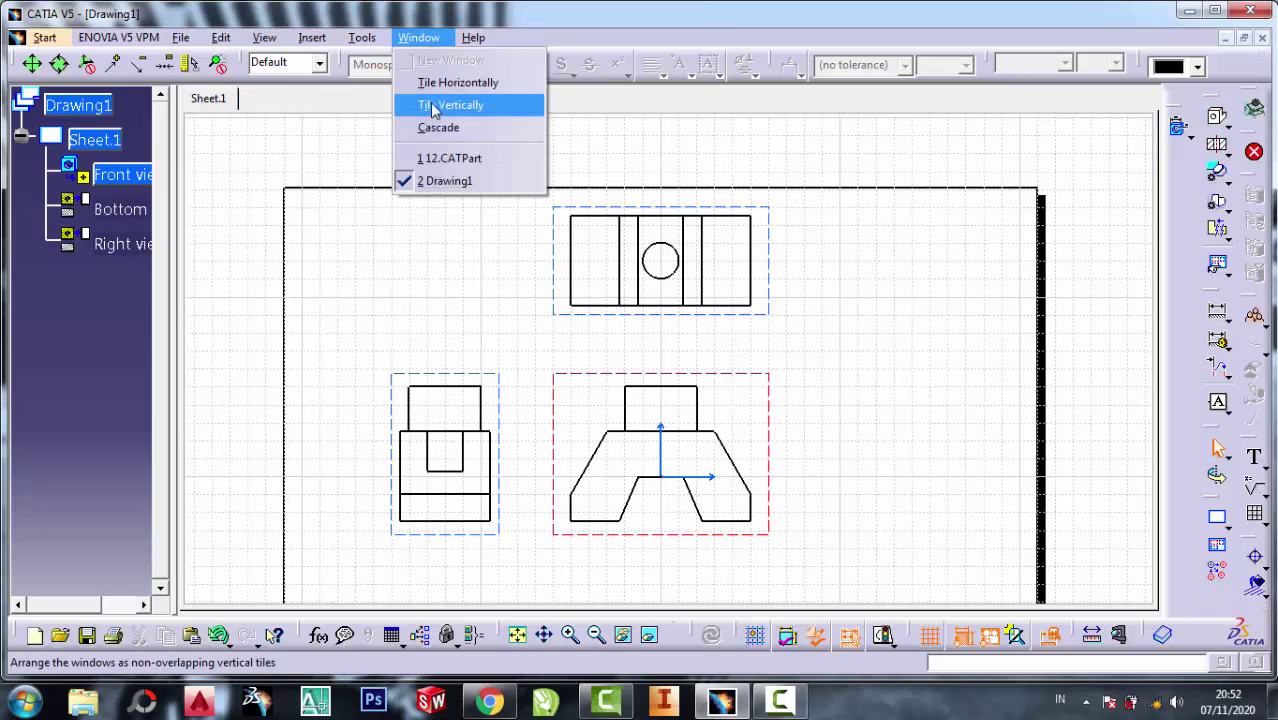
pyautogui.click(455, 160)
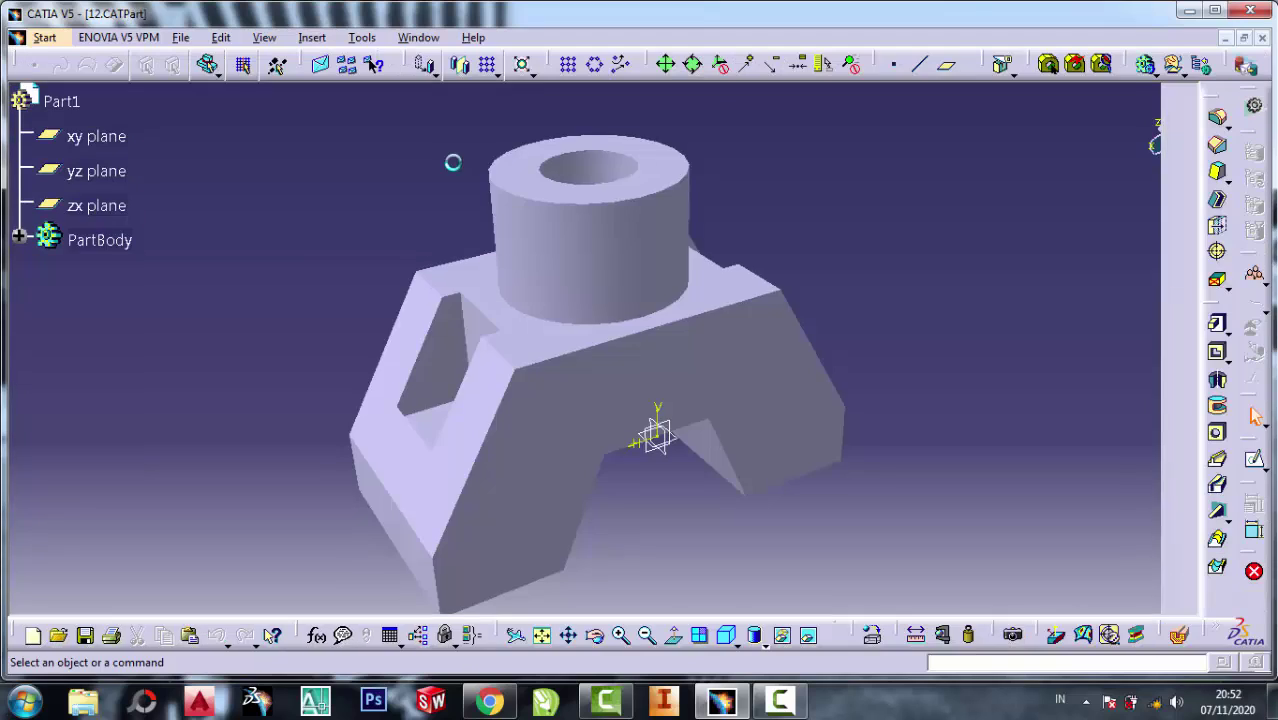
pyautogui.click(497, 172)
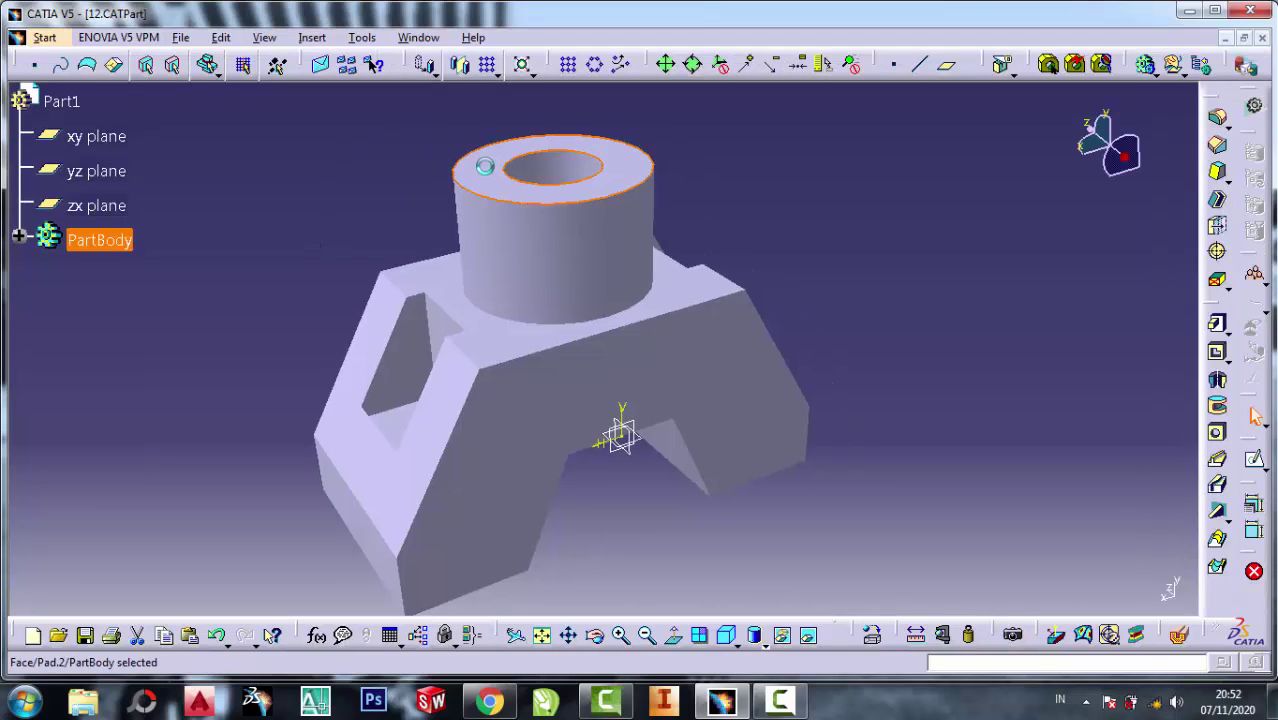
pyautogui.click(497, 172)
pyautogui.click(915, 283)
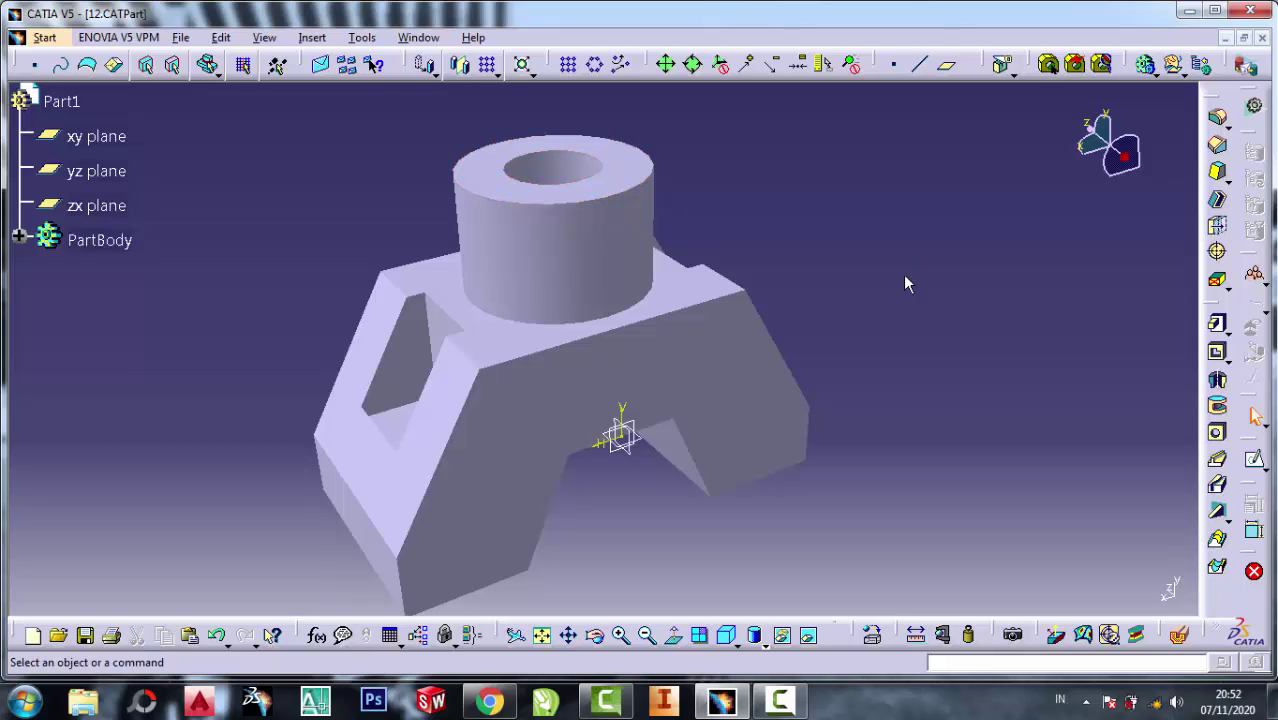
# - Place the isometric view on the sheet, referenced to the cylinder's top face
pyautogui.click(418, 37)
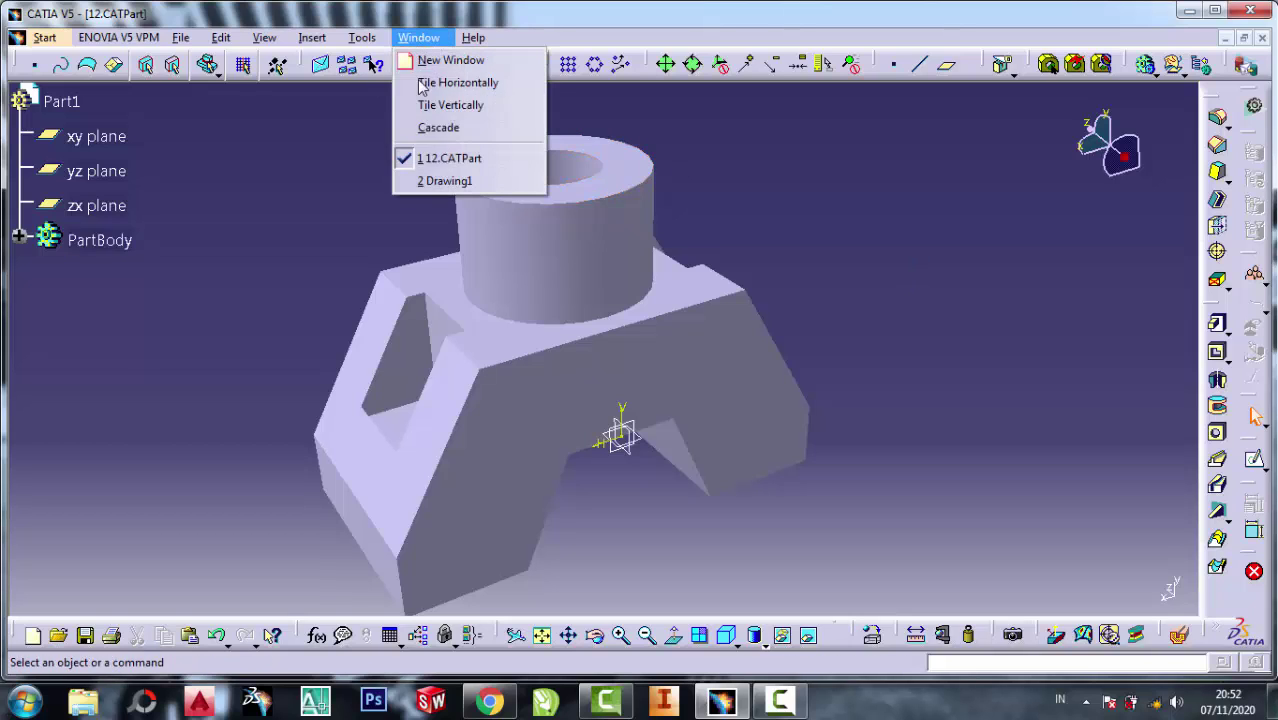
pyautogui.click(445, 181)
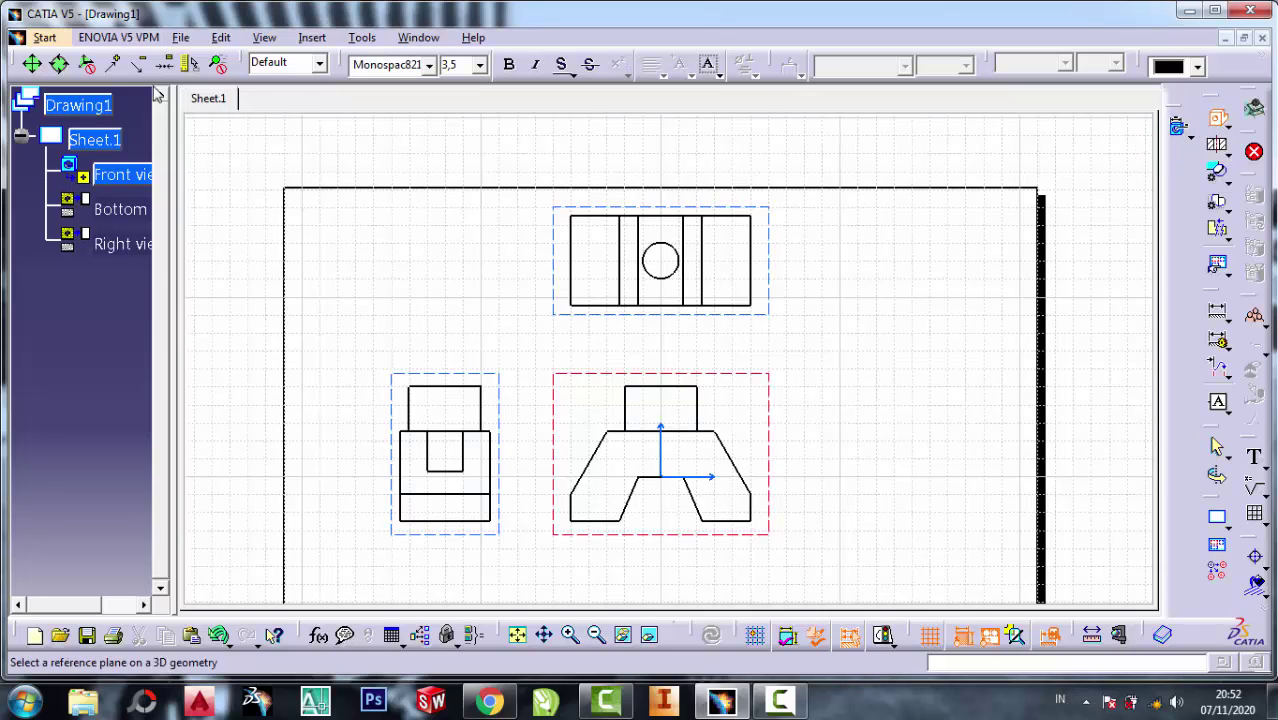
pyautogui.click(418, 37)
pyautogui.click(437, 158)
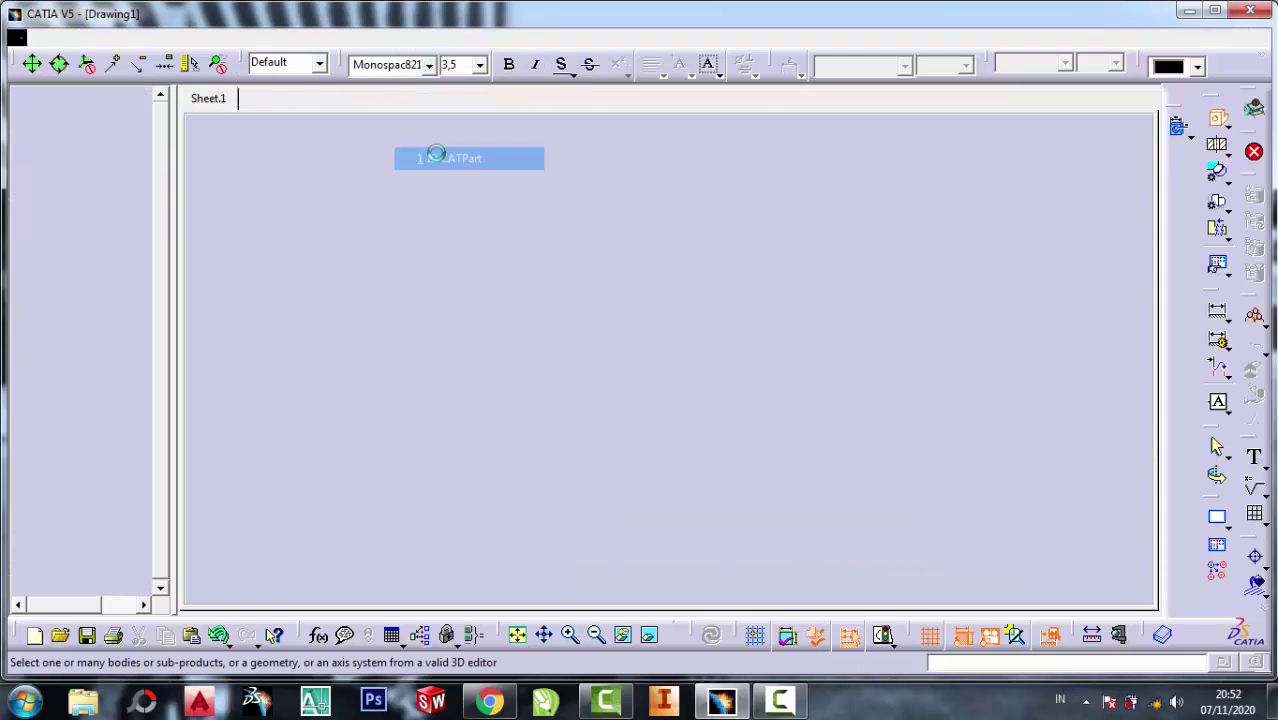
pyautogui.click(491, 166)
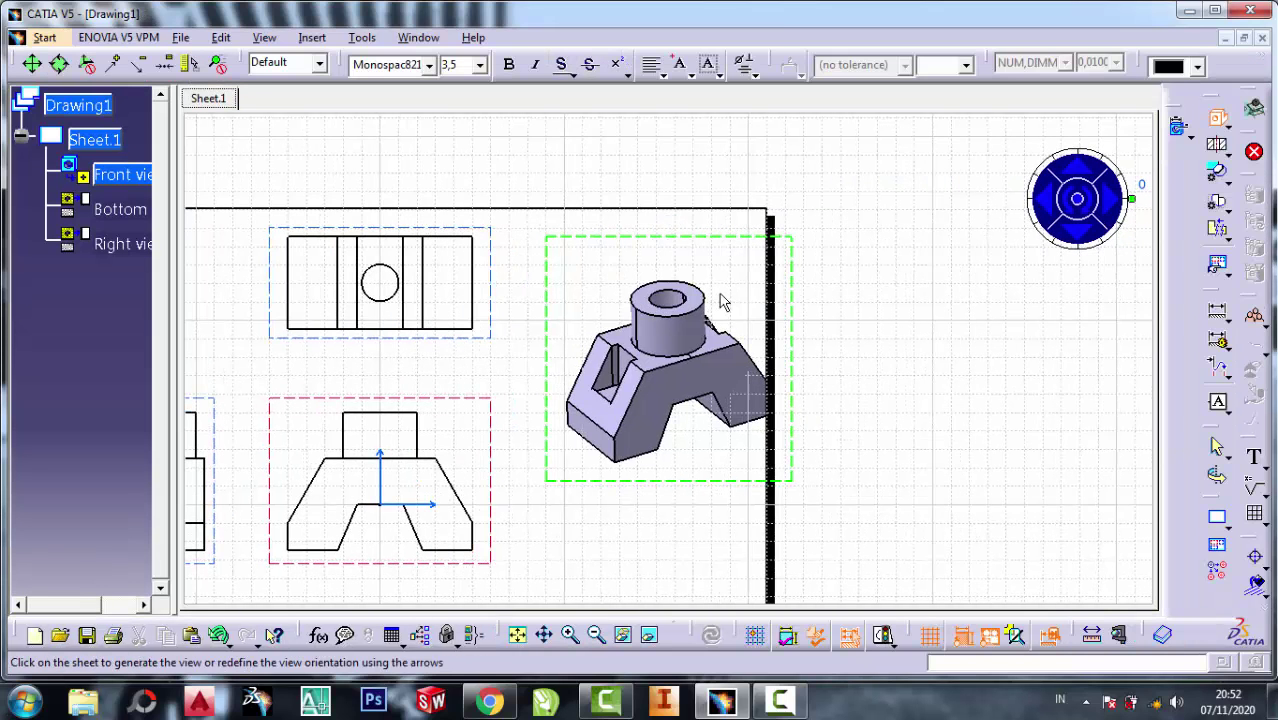
pyautogui.click(1049, 434)
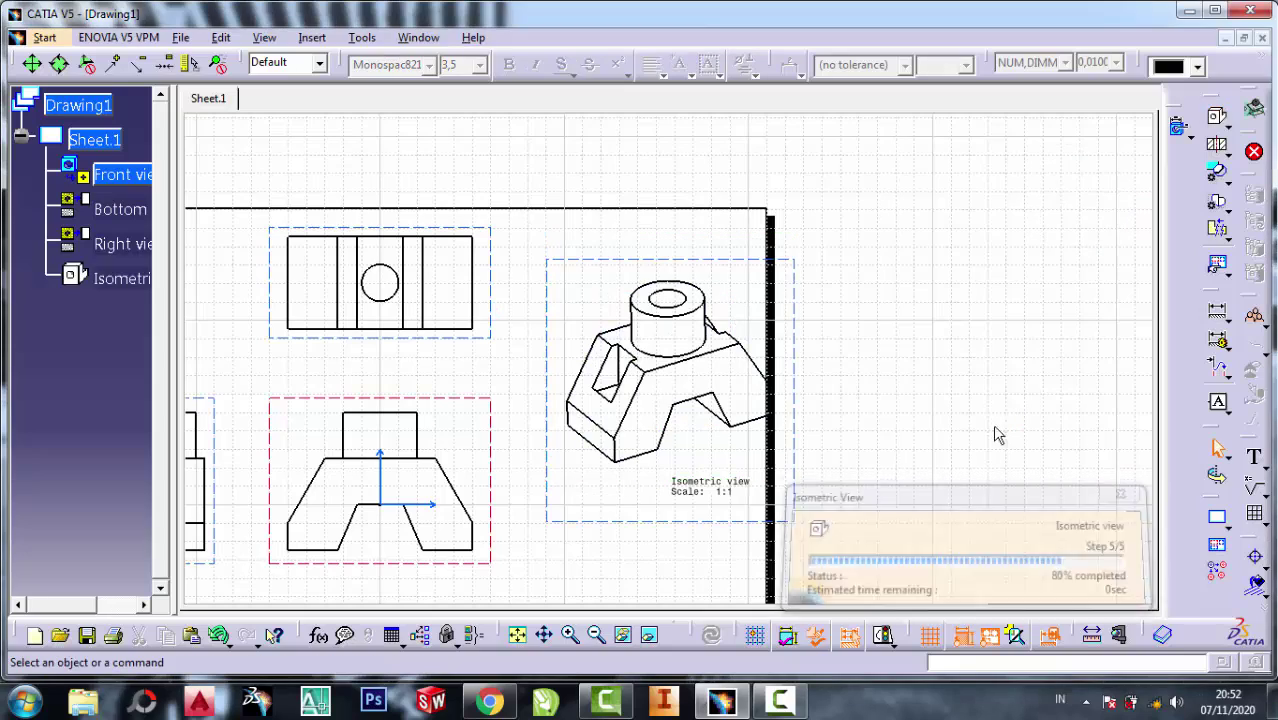
# - Move the isometric view left, delete its label, and enlarge the views on screen
pyautogui.moveTo(819, 337); pyautogui.dragTo(924, 285, button='middle')
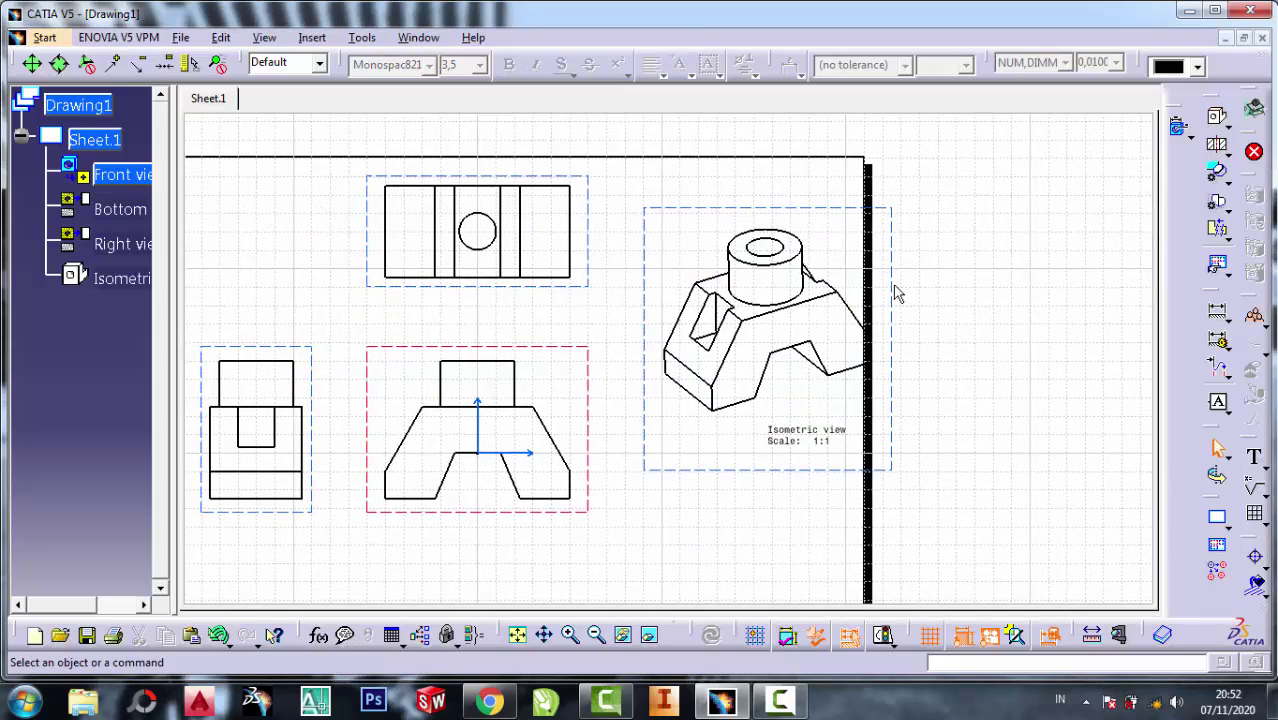
pyautogui.moveTo(902, 289); pyautogui.dragTo(850, 288)
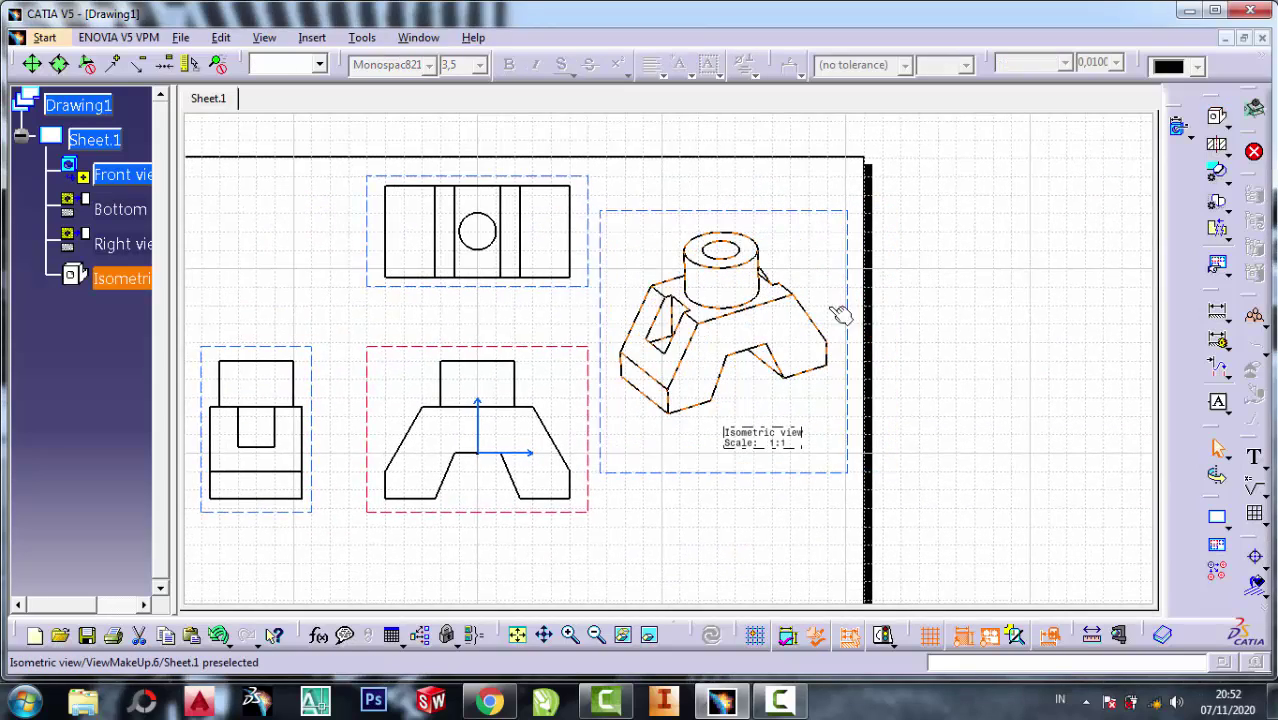
pyautogui.rightClick(749, 437)
pyautogui.click(788, 142)
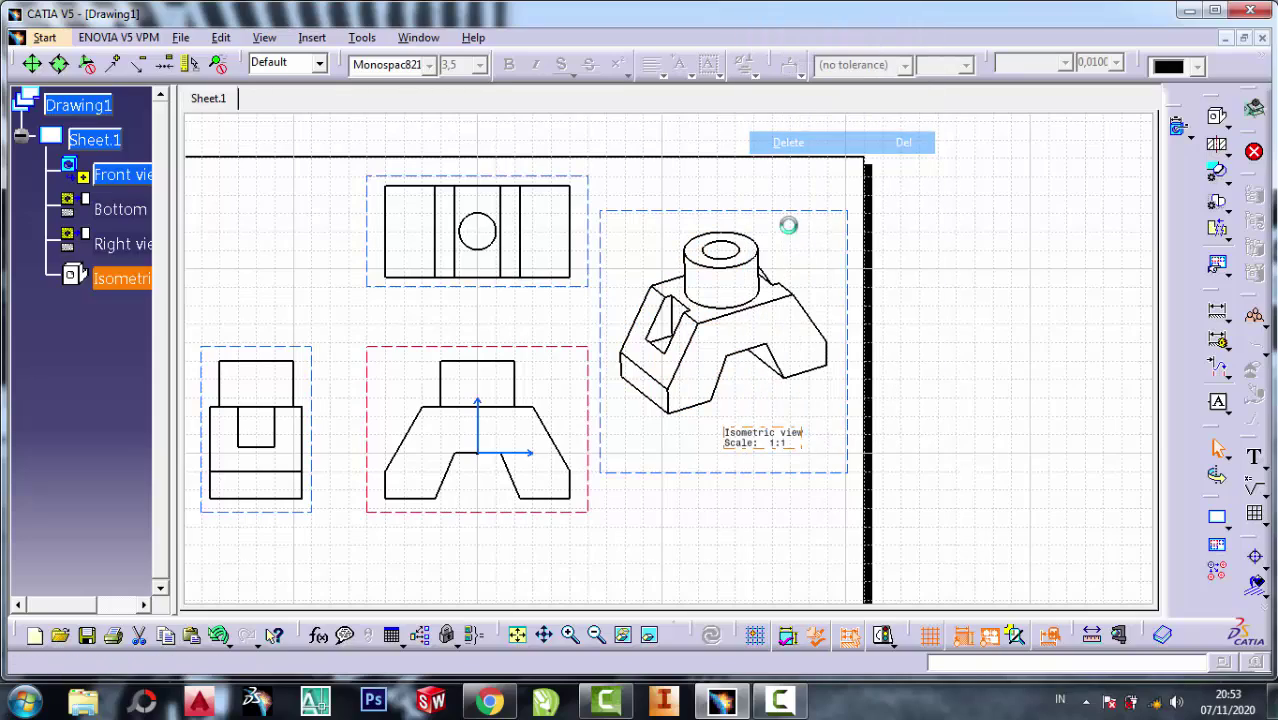
pyautogui.moveTo(592, 335); pyautogui.dragTo(690, 325, button='middle')
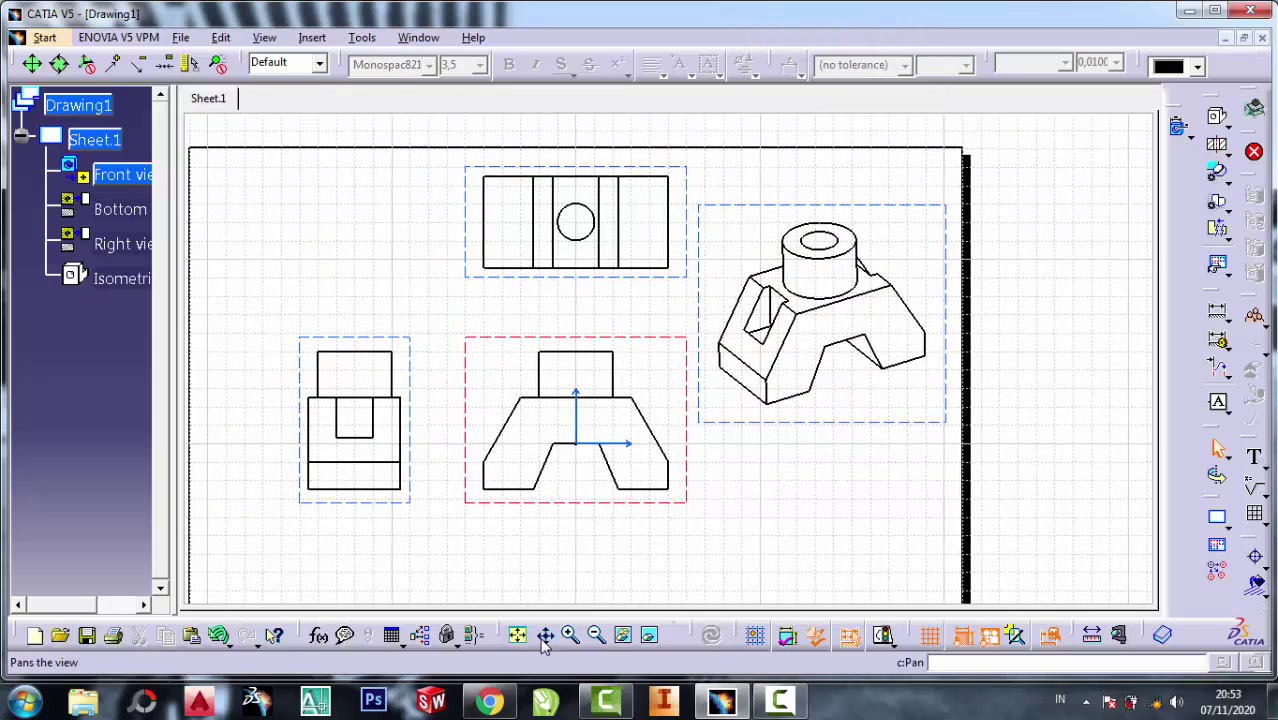
pyautogui.click(566, 640)
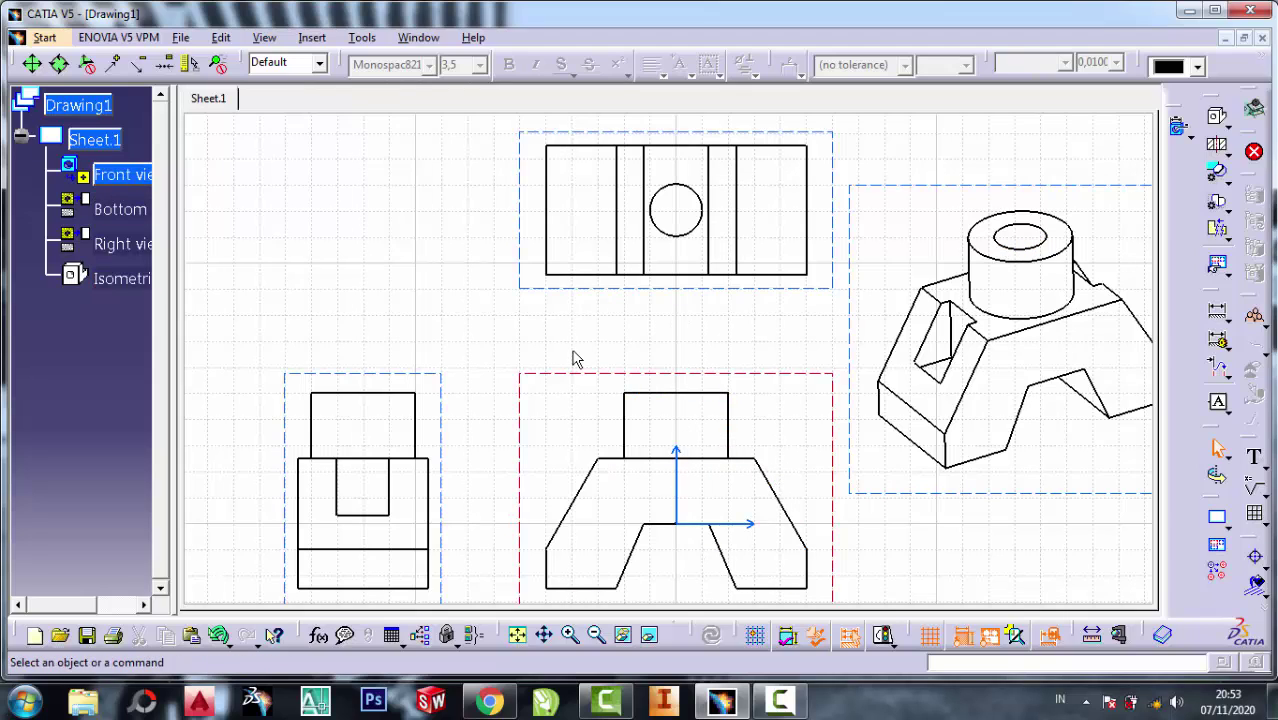
# - Select the Front, Bottom and Right views together in the specification tree
pyautogui.moveTo(434, 266); pyautogui.dragTo(478, 238, button='middle')
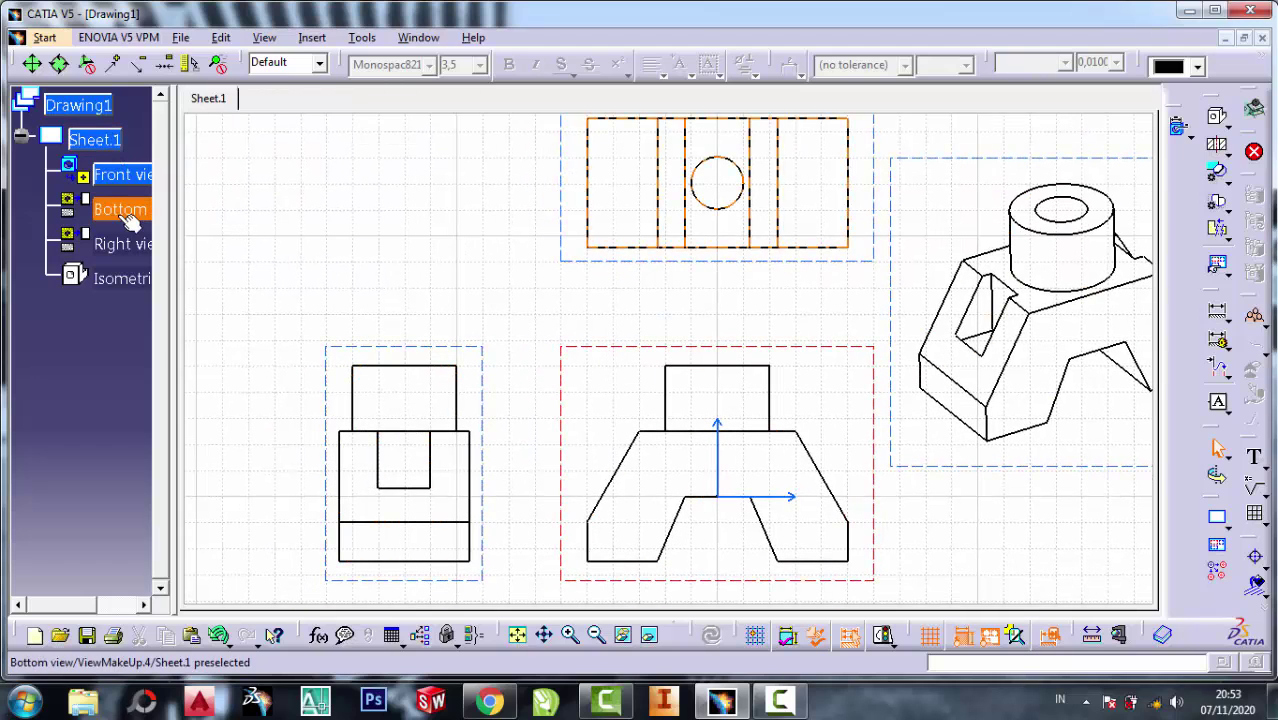
pyautogui.keyDown('ctrl'); pyautogui.click(130, 220); pyautogui.keyUp('ctrl')
pyautogui.keyDown('ctrl'); pyautogui.click(120, 244); pyautogui.keyUp('ctrl')
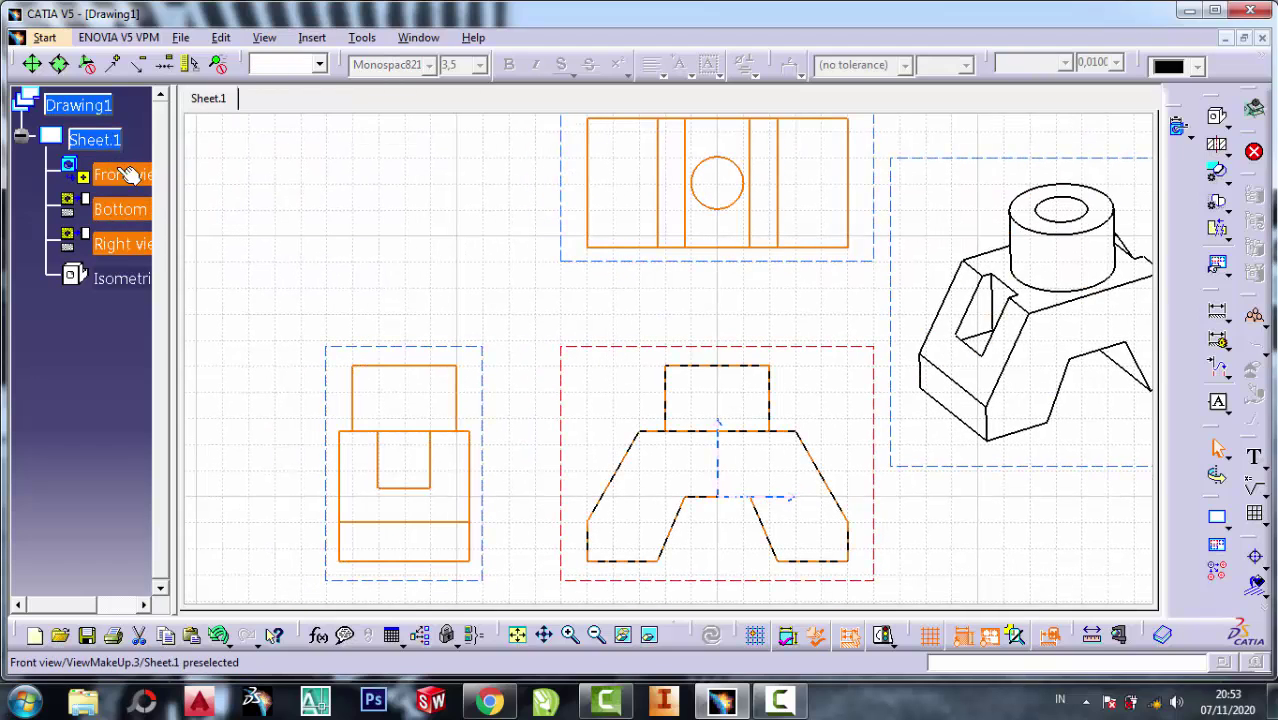
# - Turn on Hidden Lines, Center Line, Axis and Thread dress-up for the three views
pyautogui.rightClick(96, 176)
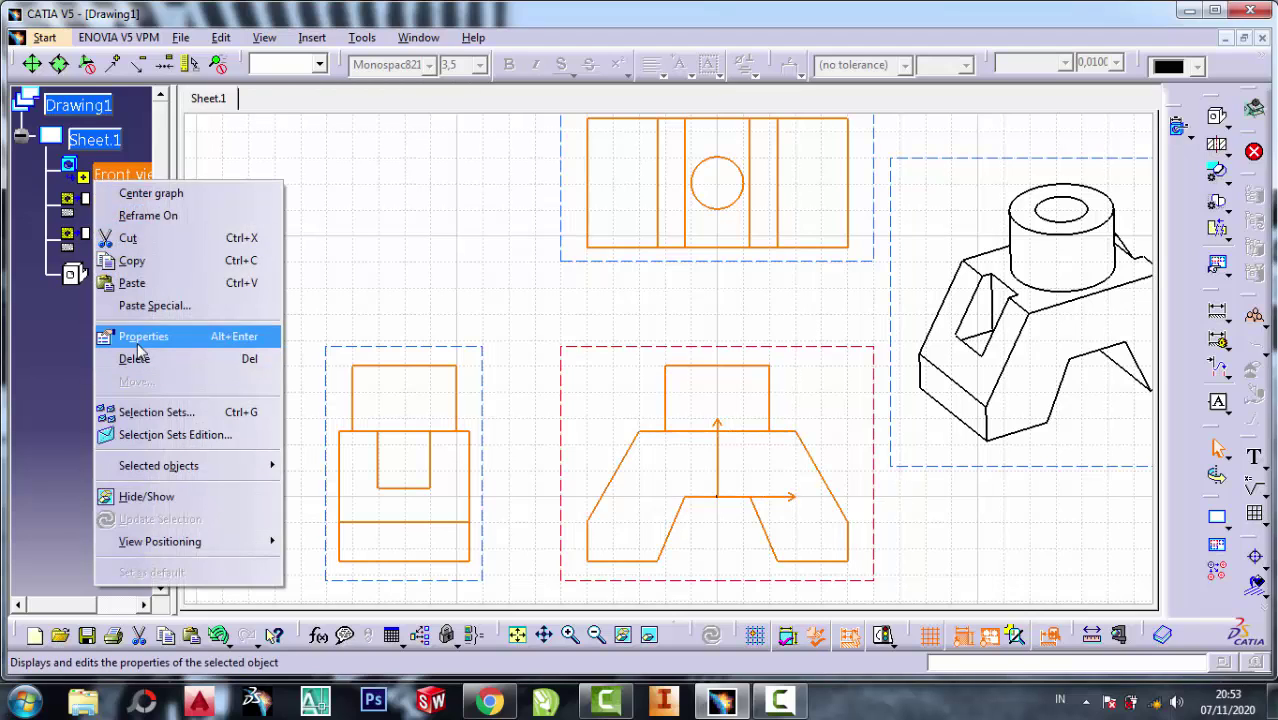
pyautogui.click(141, 341)
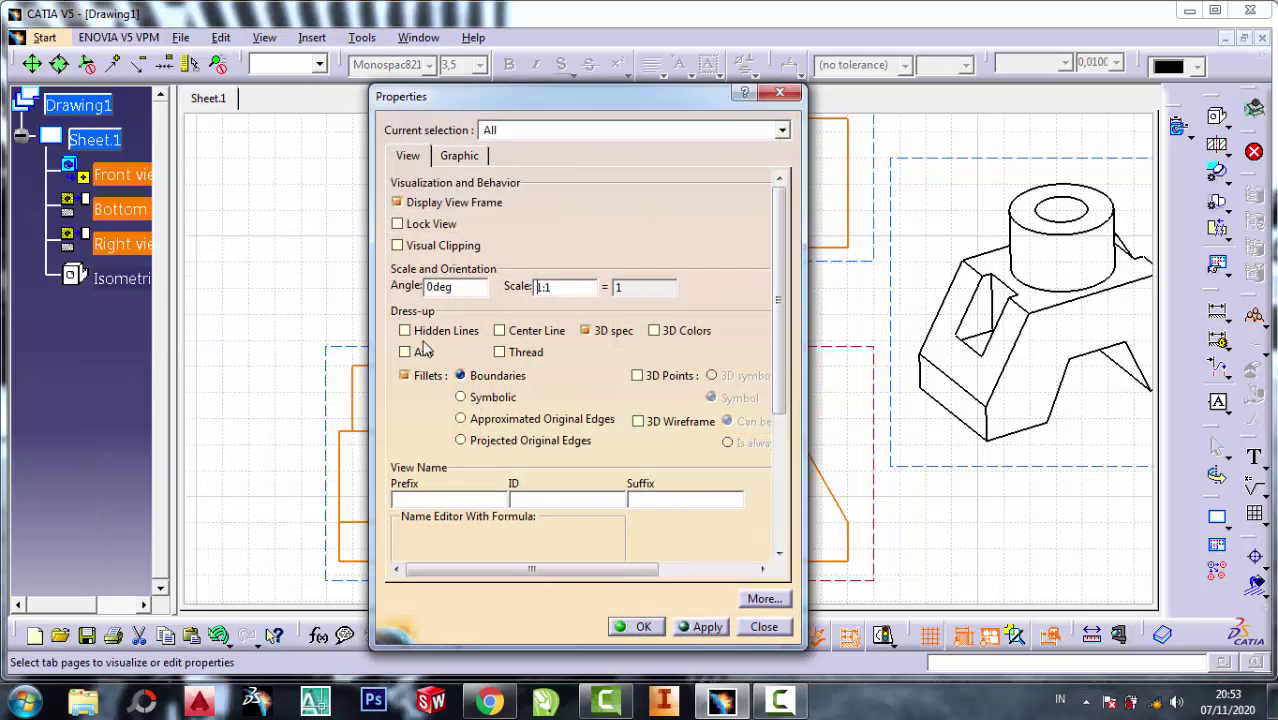
pyautogui.click(405, 330)
pyautogui.click(499, 330)
pyautogui.click(405, 351)
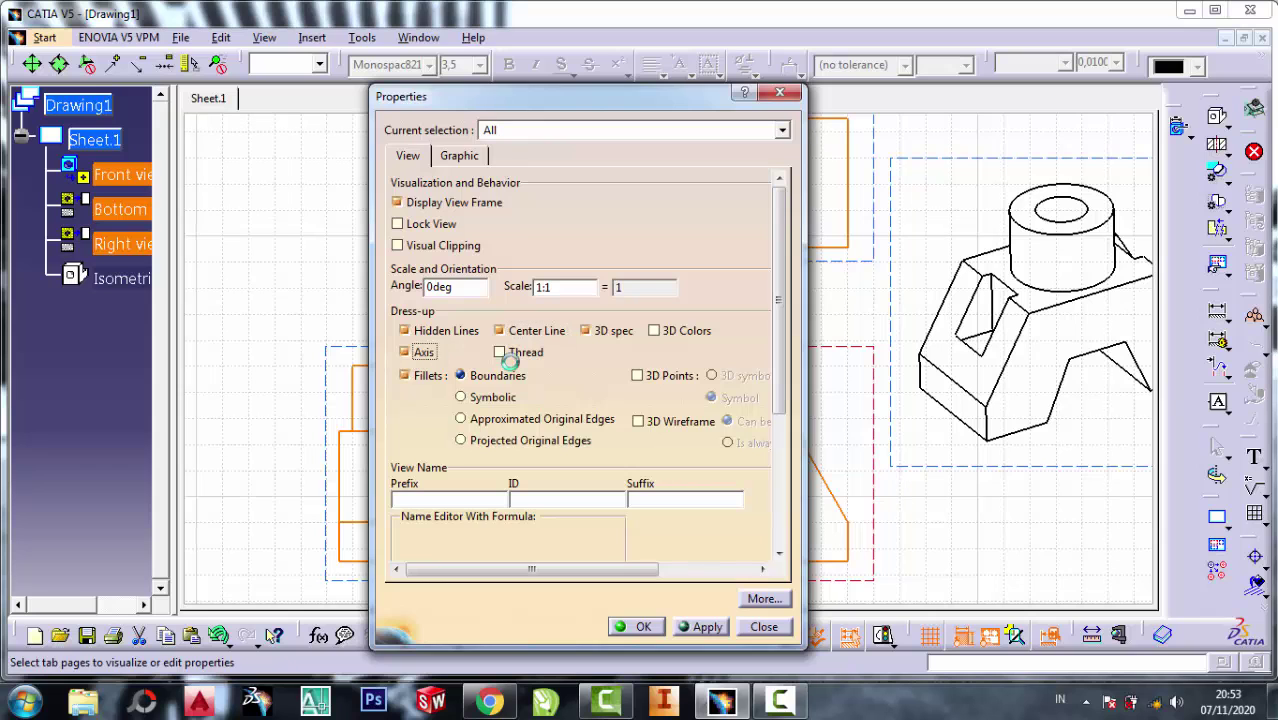
pyautogui.click(512, 356)
pyautogui.click(644, 626)
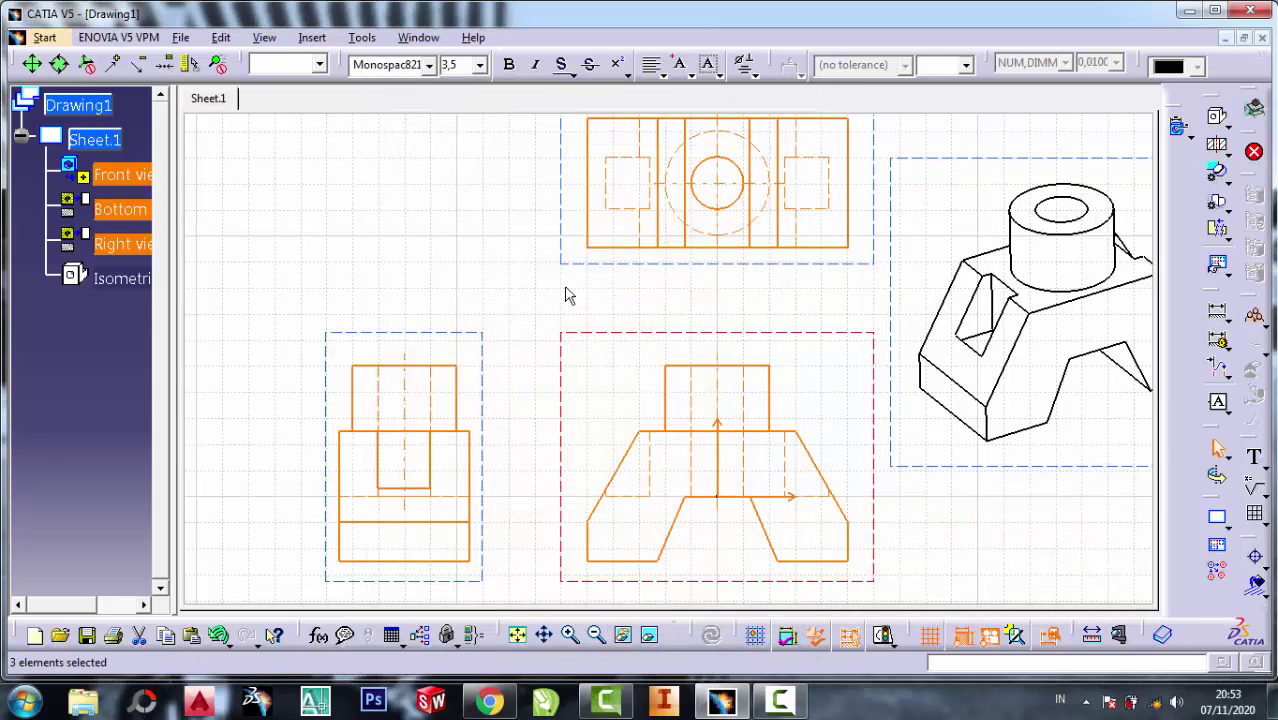
pyautogui.click(565, 295)
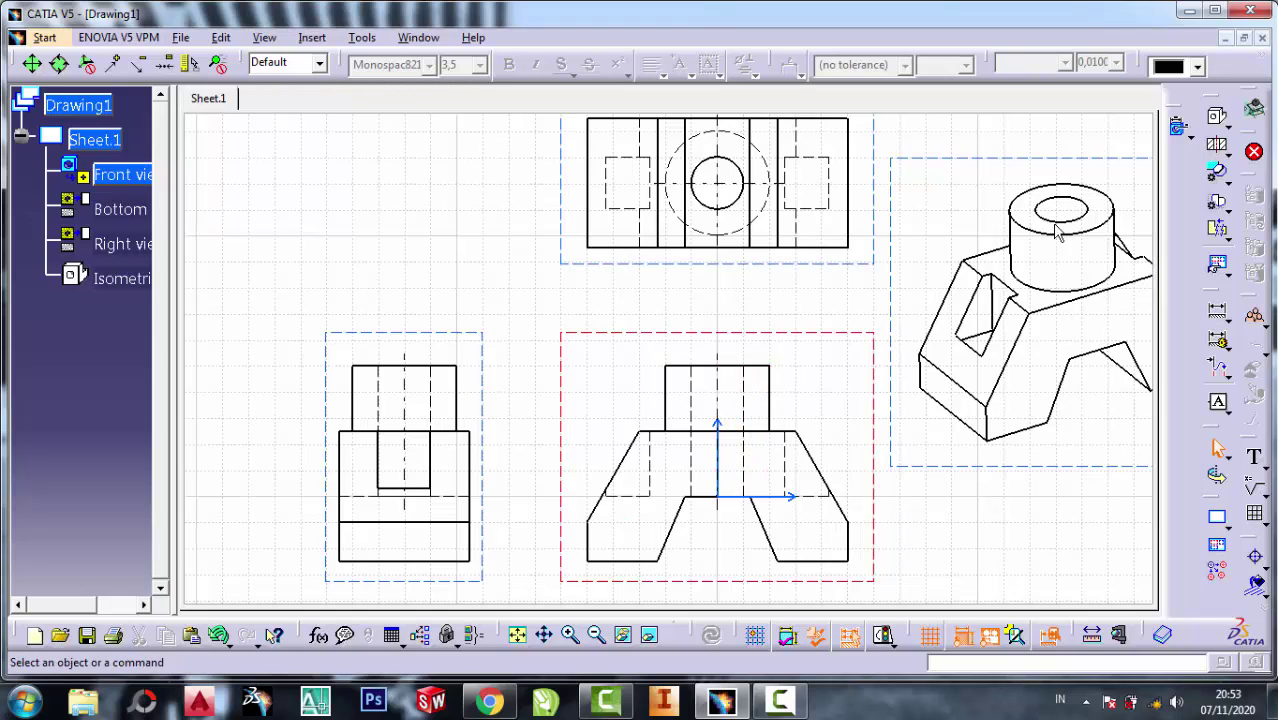
pyautogui.moveTo(815, 313)
pyautogui.mouseDown(button='middle')
pyautogui.moveTo(793, 314)
pyautogui.moveTo(763, 281)
pyautogui.moveTo(757, 303)
pyautogui.mouseUp(button='middle')
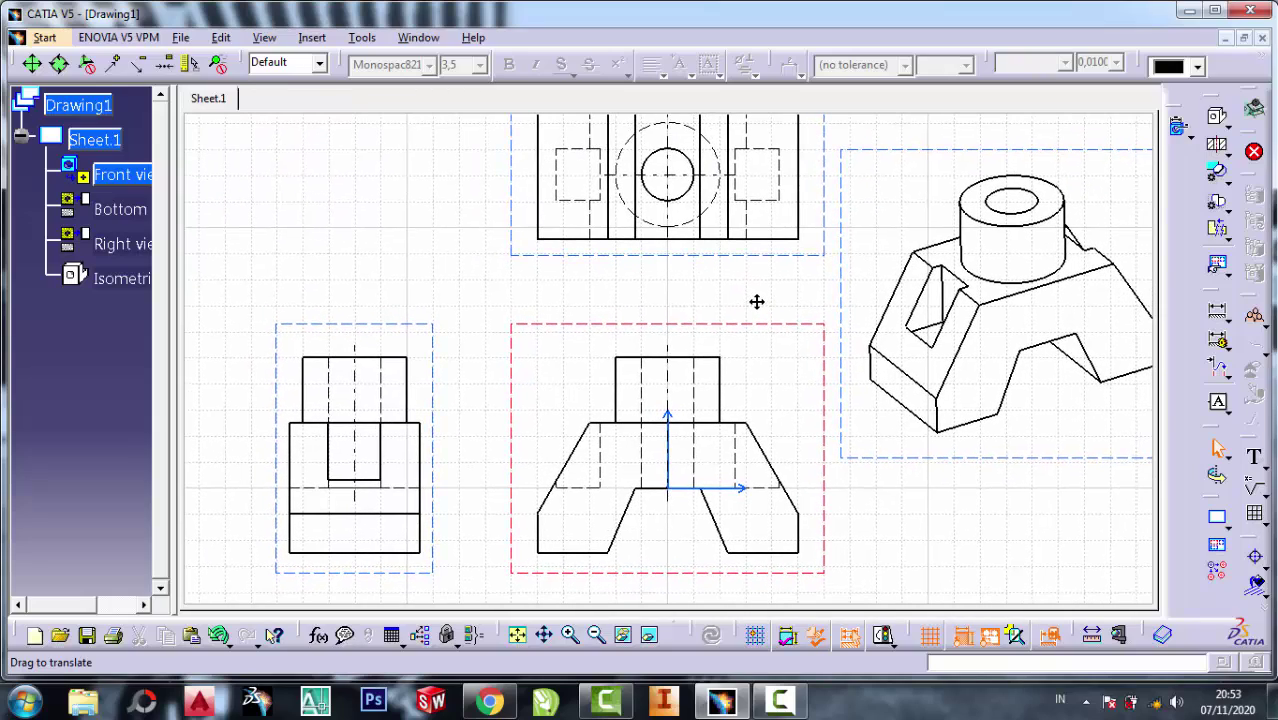
pyautogui.moveTo(628, 234)
pyautogui.mouseDown(button='middle')
pyautogui.moveTo(747, 300)
pyautogui.moveTo(633, 165)
pyautogui.moveTo(665, 257)
pyautogui.mouseUp(button='middle')
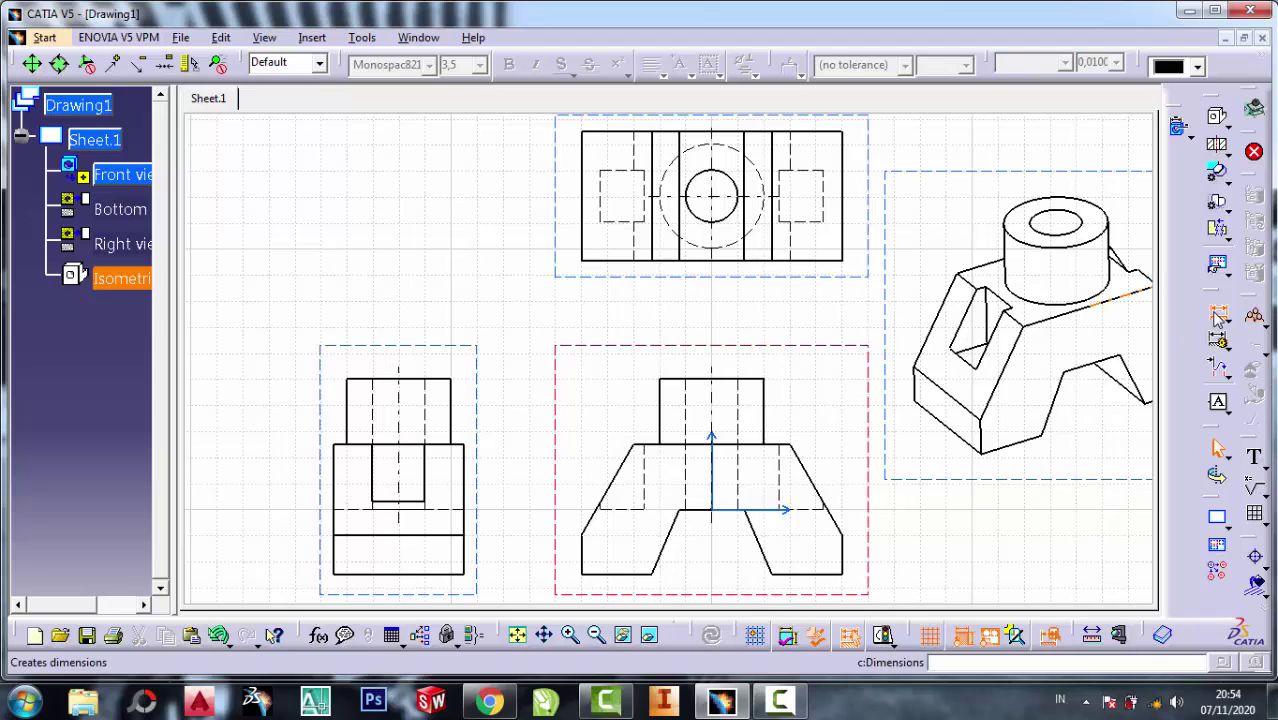
pyautogui.click(1218, 340)
pyautogui.click(737, 380)
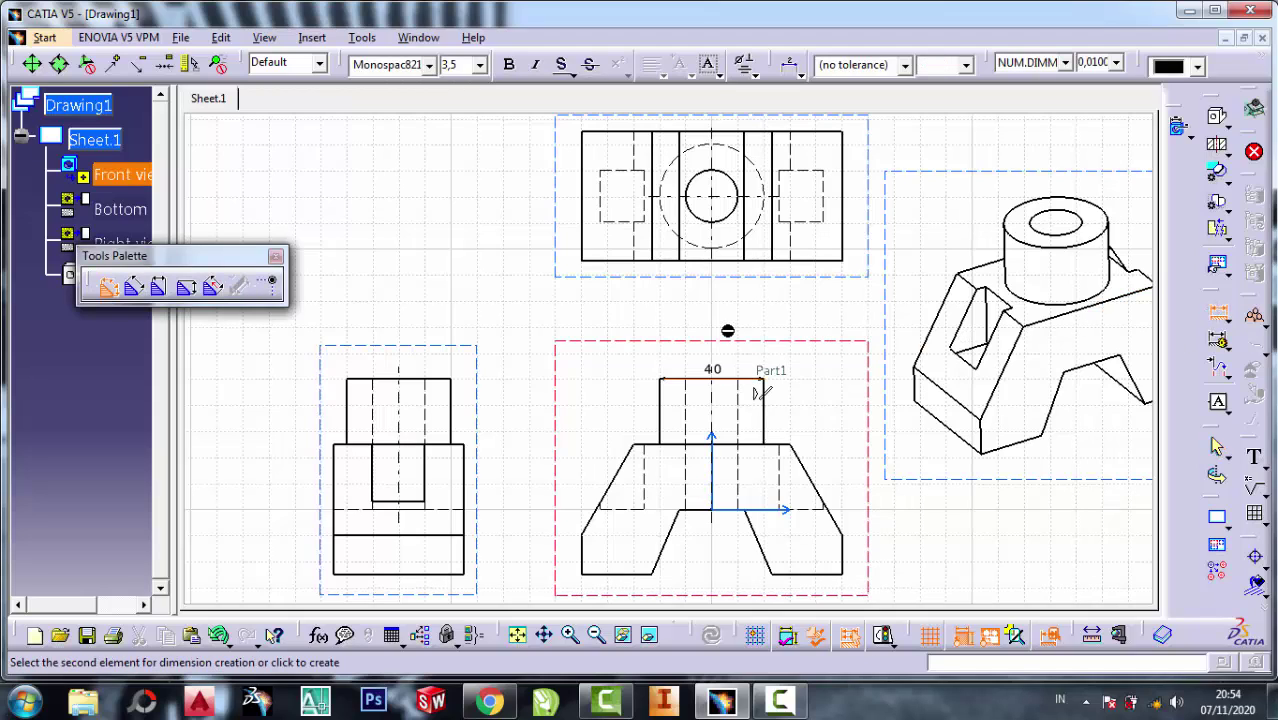
pyautogui.click(735, 342)
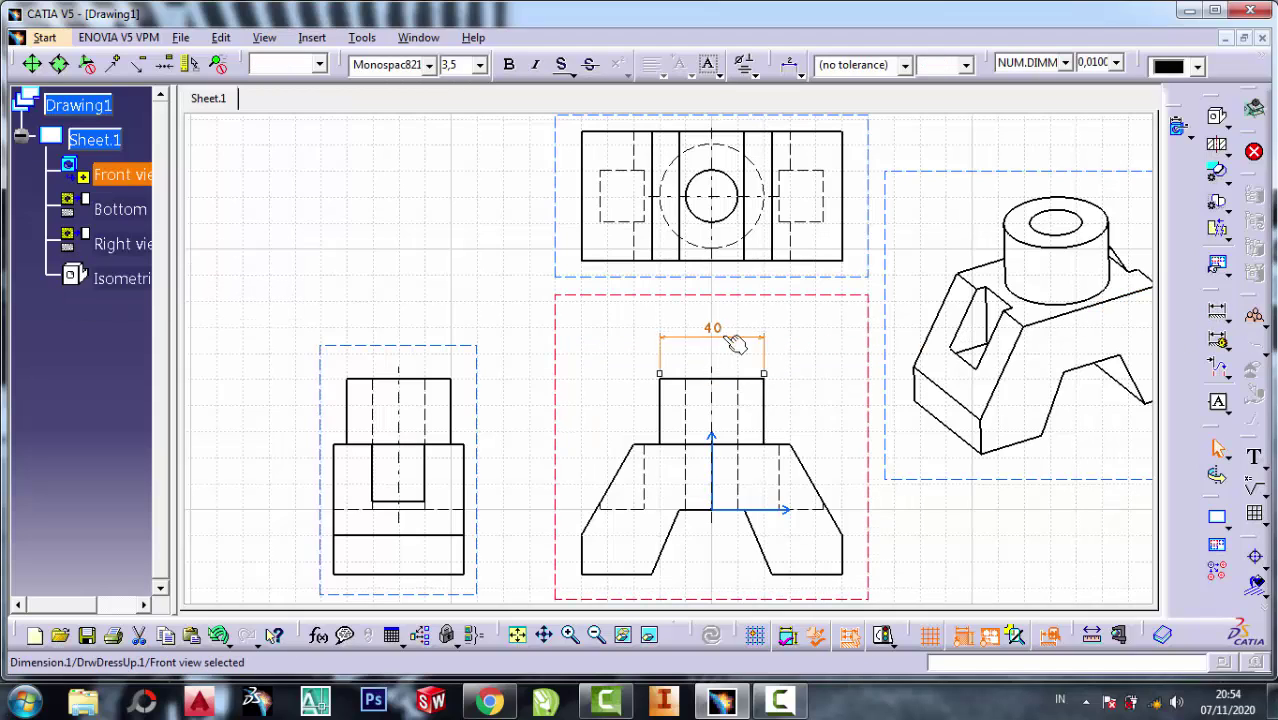
pyautogui.doubleClick(716, 328)
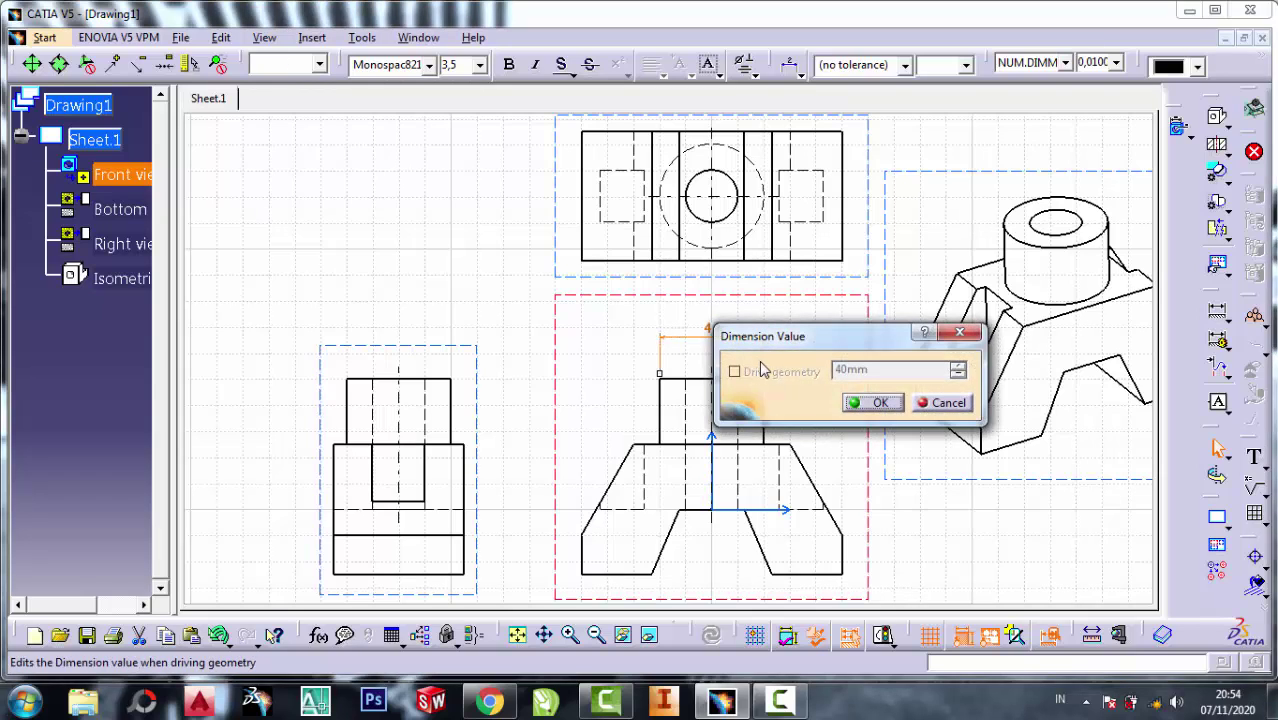
pyautogui.click(948, 402)
pyautogui.click(826, 322)
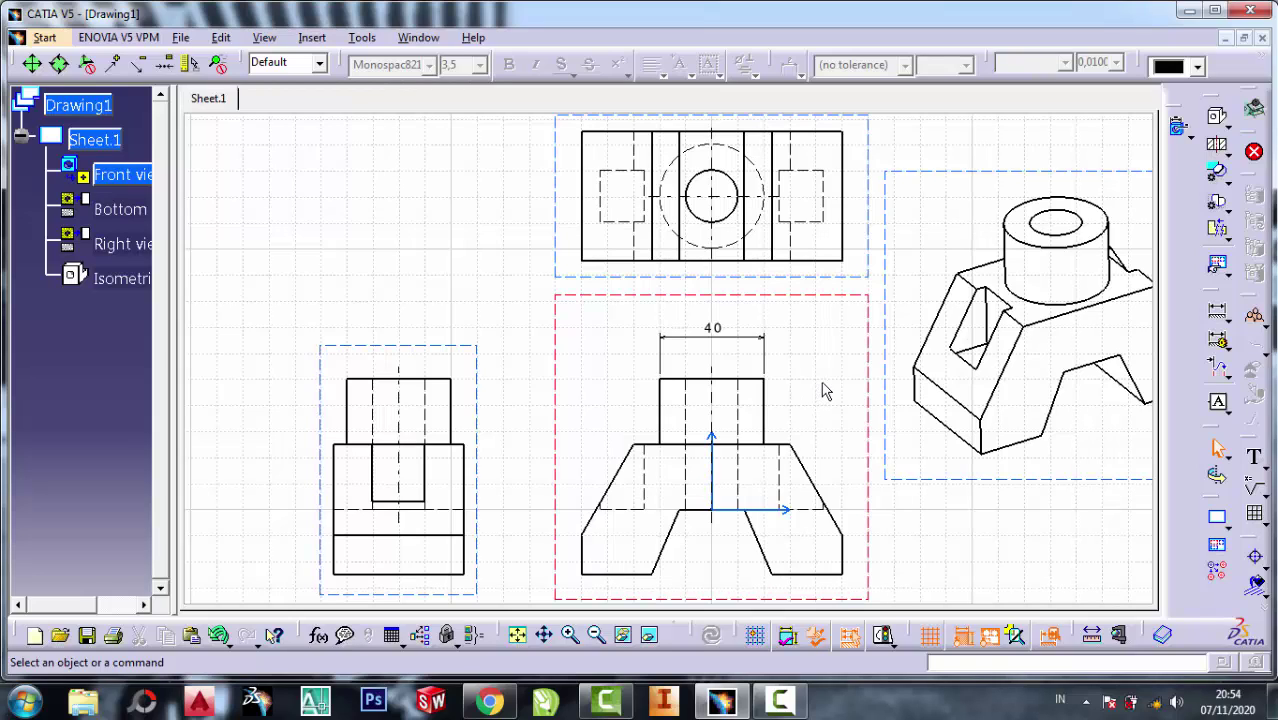
pyautogui.rightClick(725, 338)
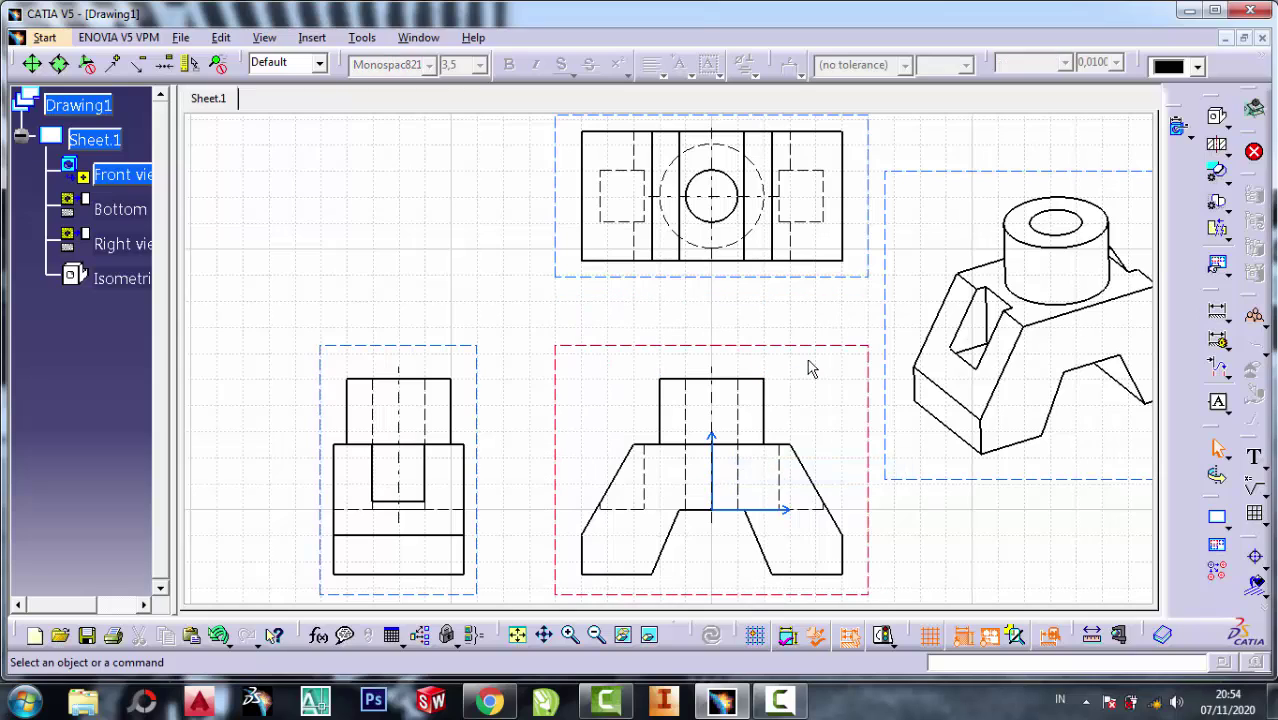
# - Select the Front, Bottom and Right views and generate their dimensions from the 3D part
pyautogui.click(114, 215)
pyautogui.keyDown('ctrl'); pyautogui.click(120, 176); pyautogui.keyUp('ctrl')
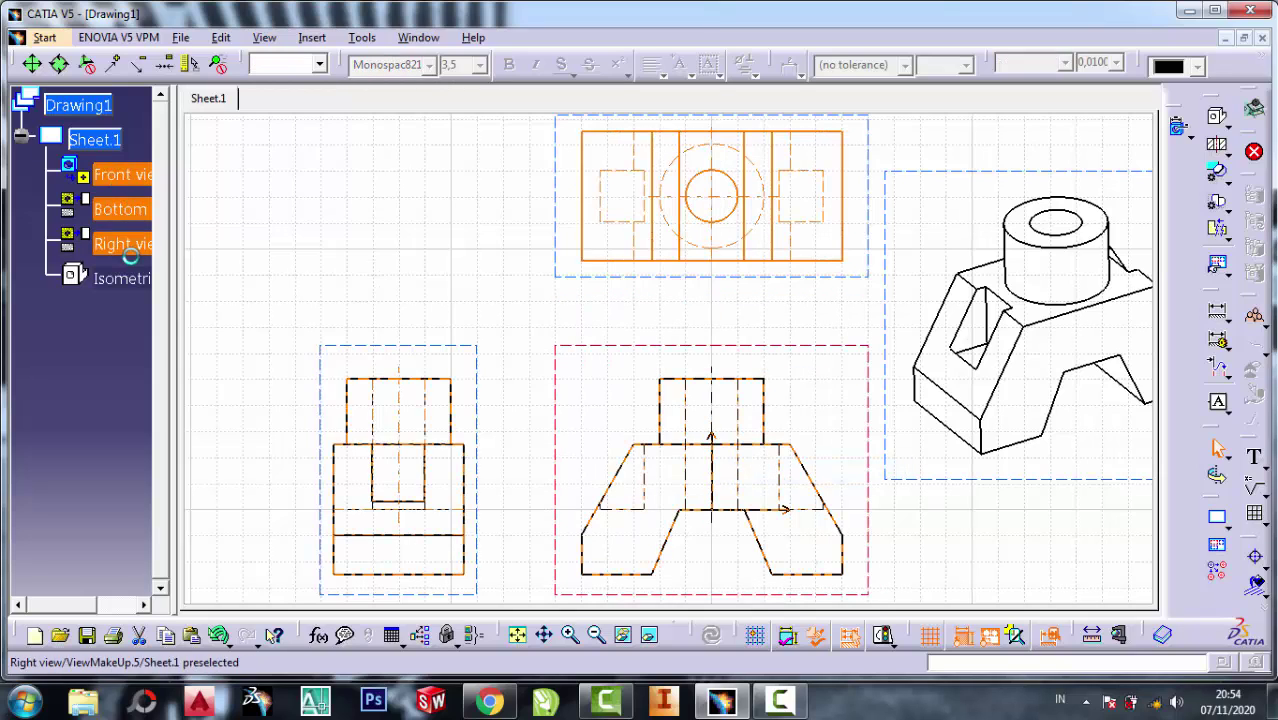
pyautogui.keyDown('ctrl'); pyautogui.click(120, 244); pyautogui.keyUp('ctrl')
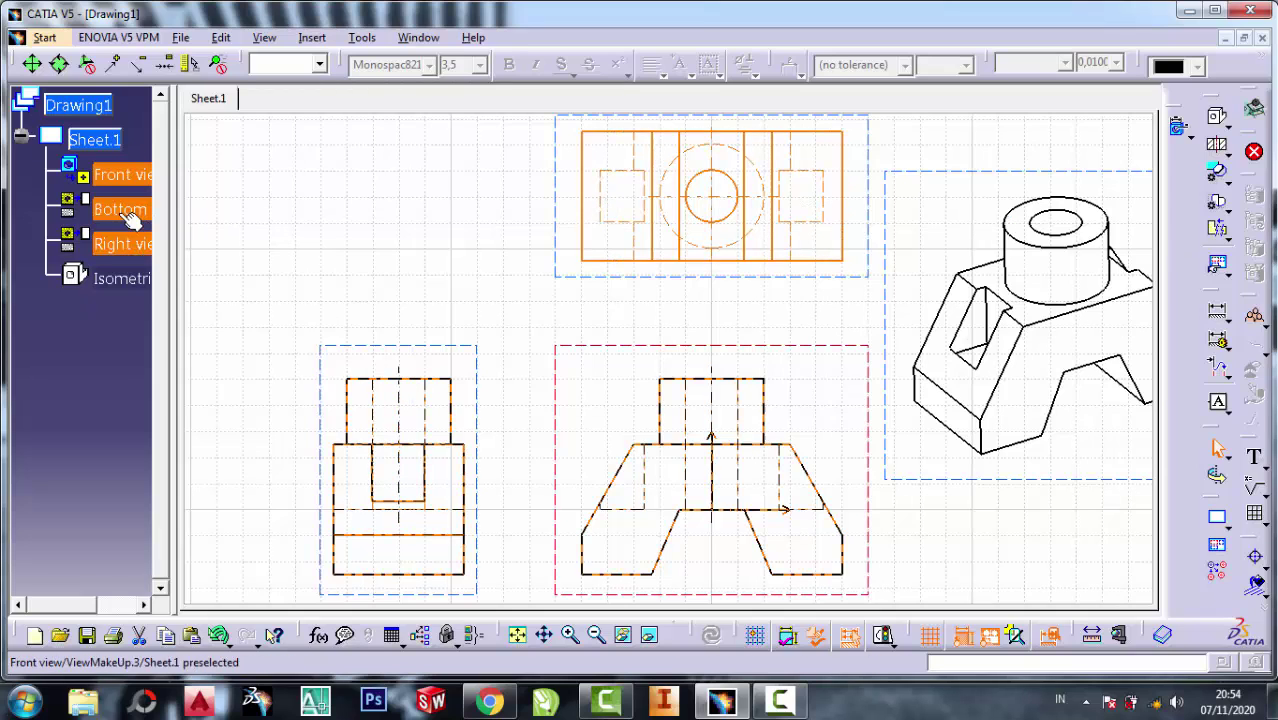
pyautogui.rightClick(113, 178)
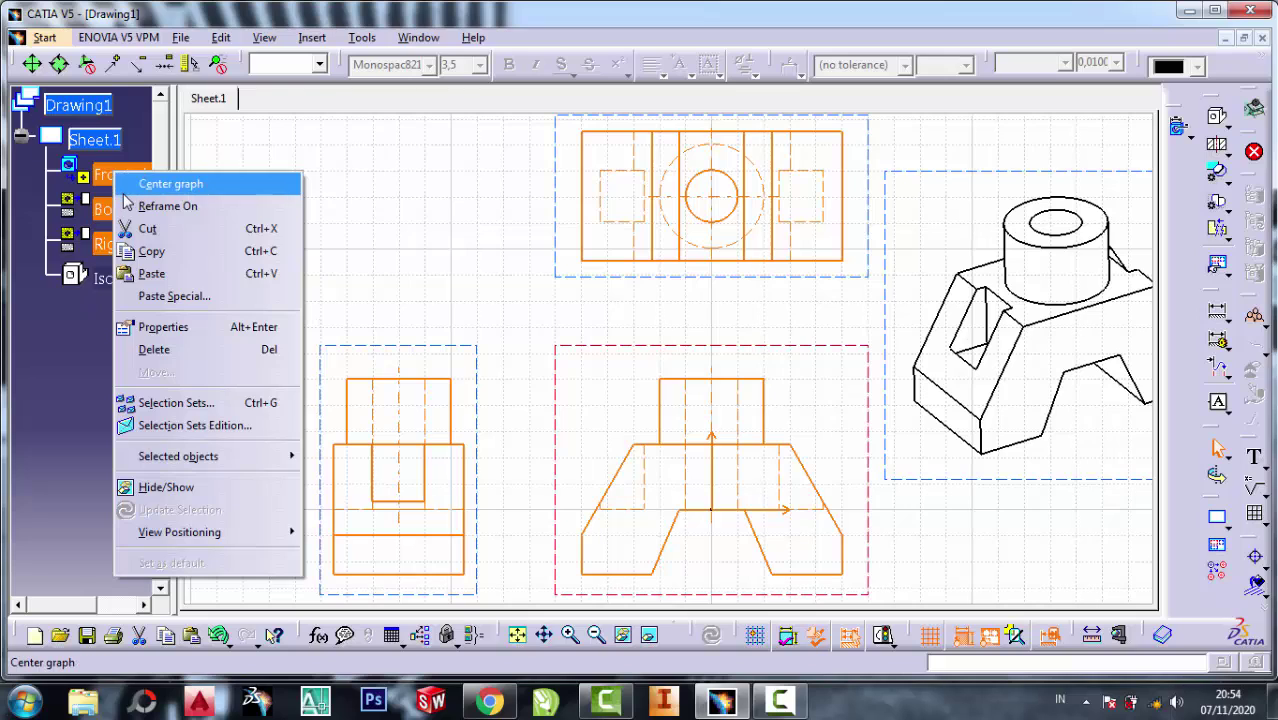
pyautogui.click(344, 190)
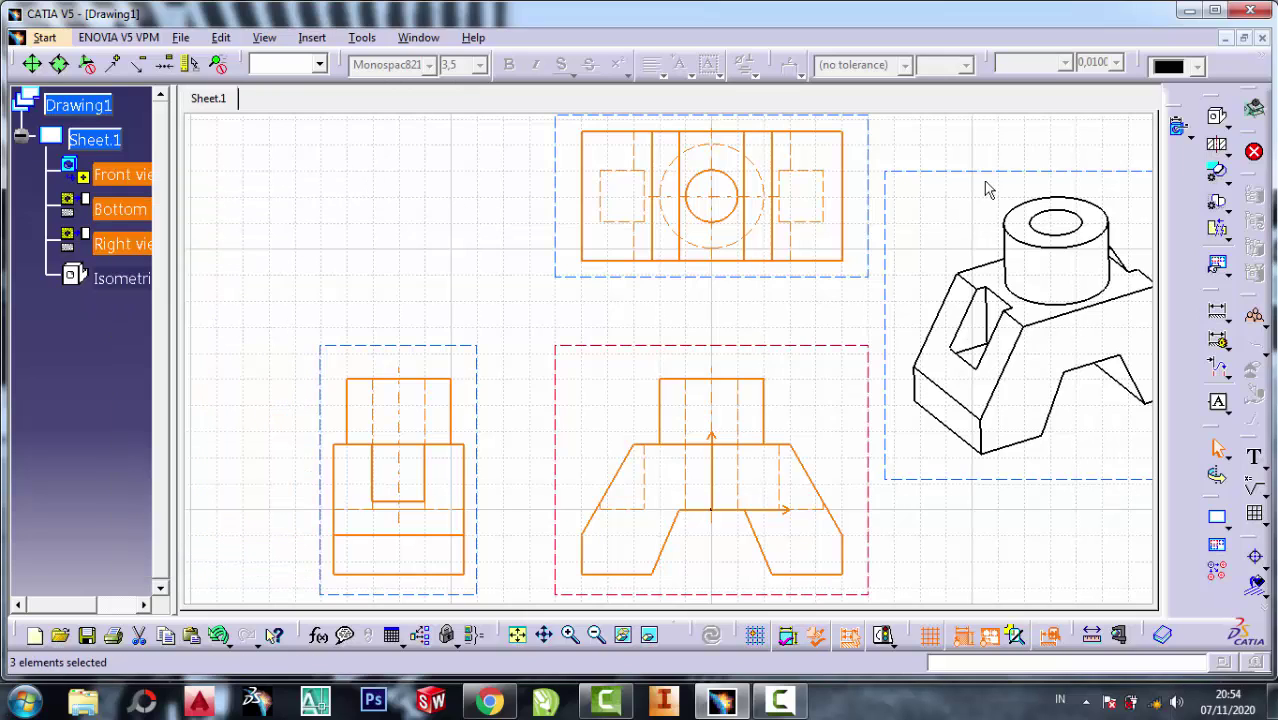
pyautogui.click(1180, 145)
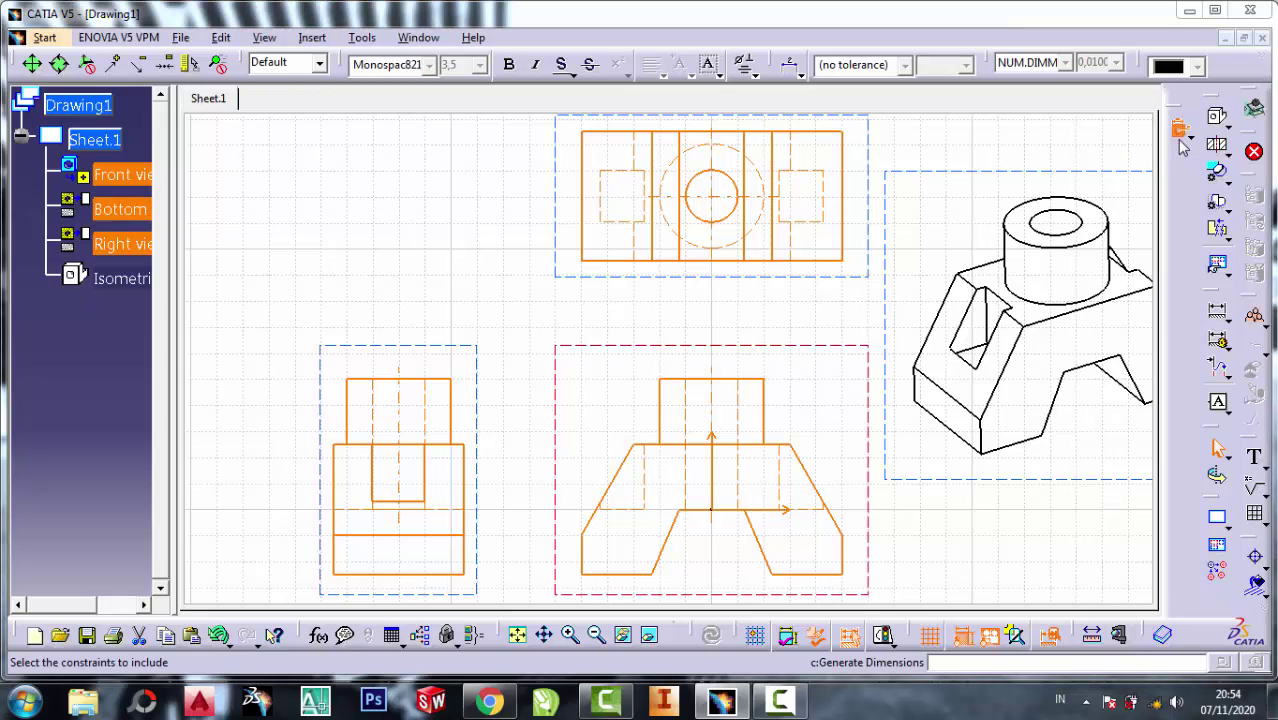
pyautogui.click(1050, 578)
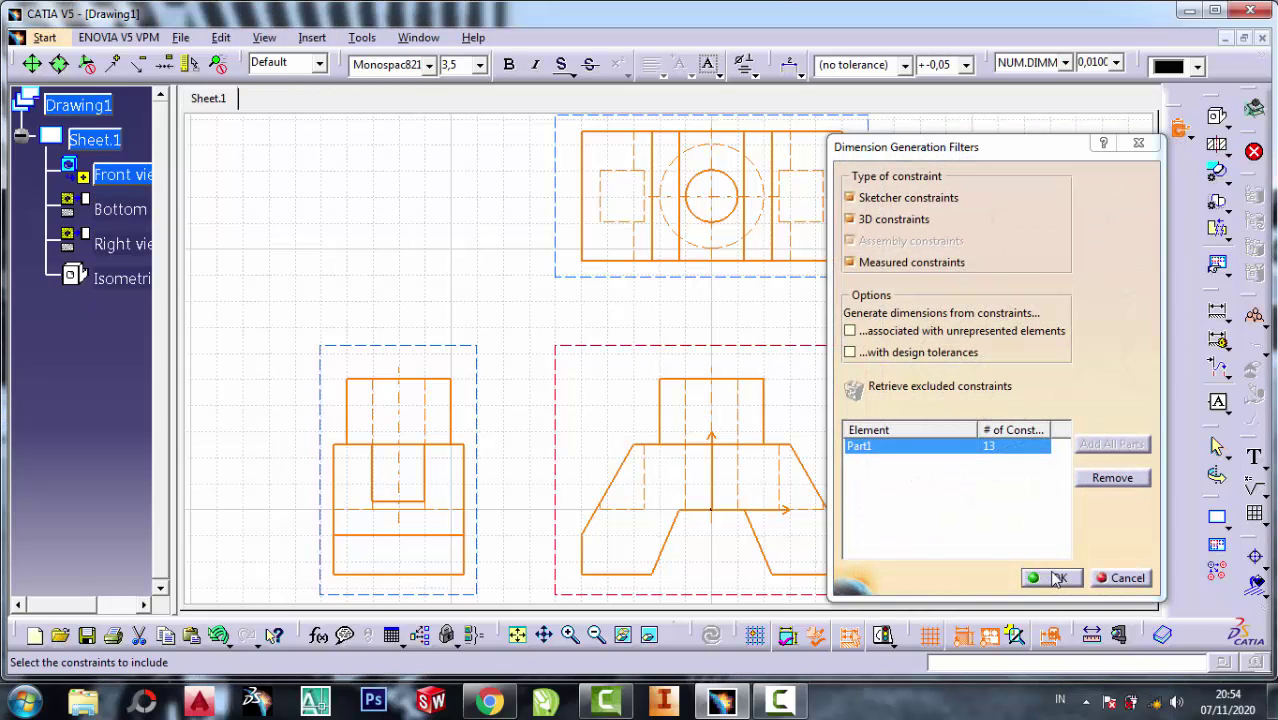
pyautogui.click(1118, 585)
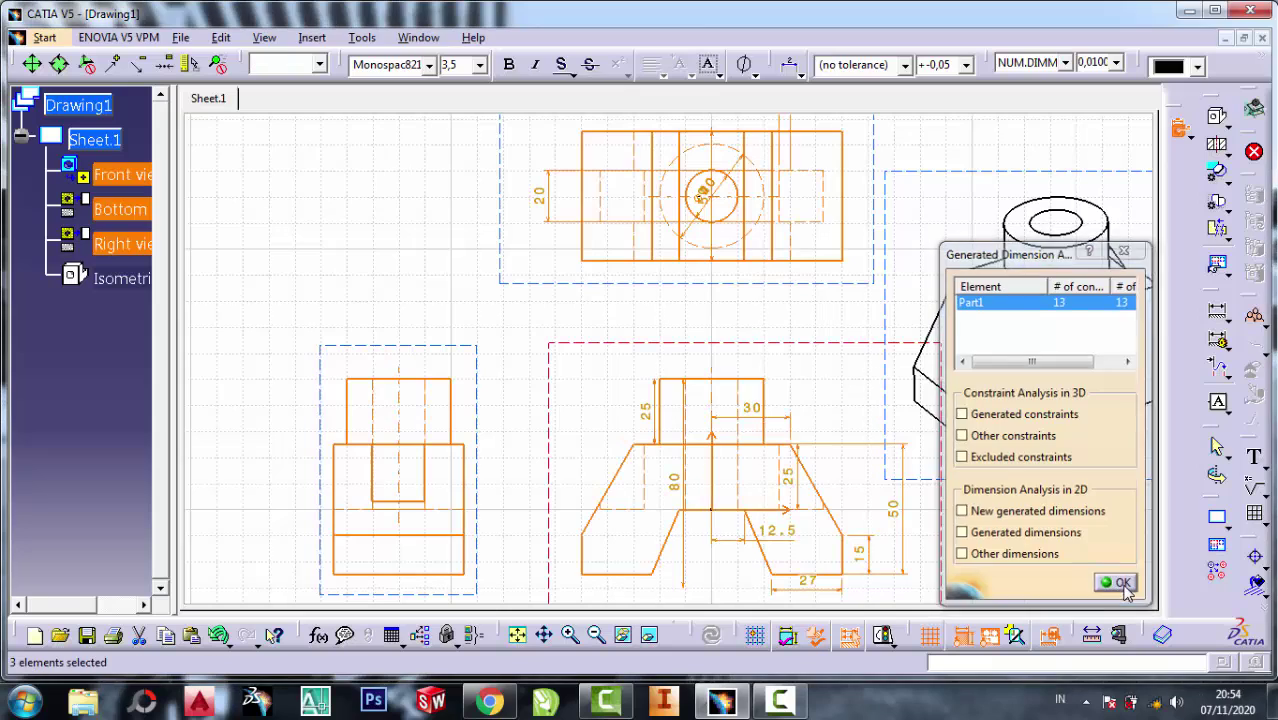
pyautogui.click(821, 326)
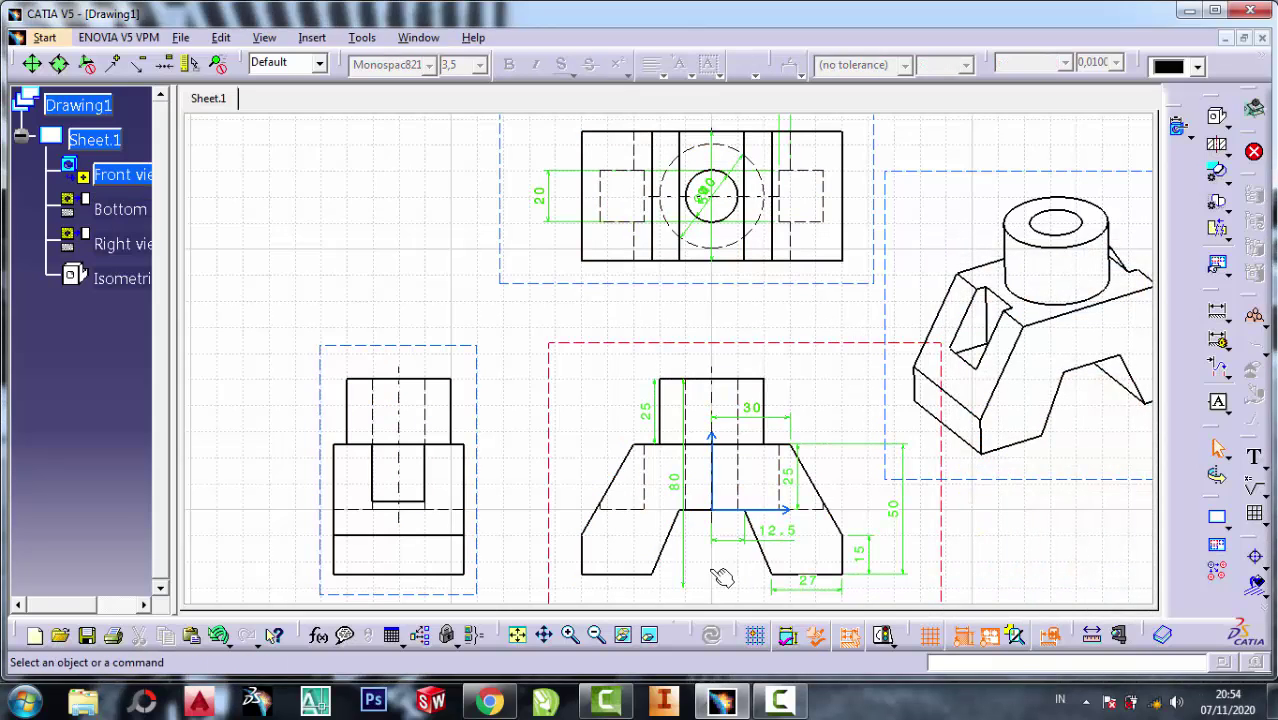
# - Zoom into the bottom view, moving Ø20 outside the circle and 50 to the right
pyautogui.click(569, 634)
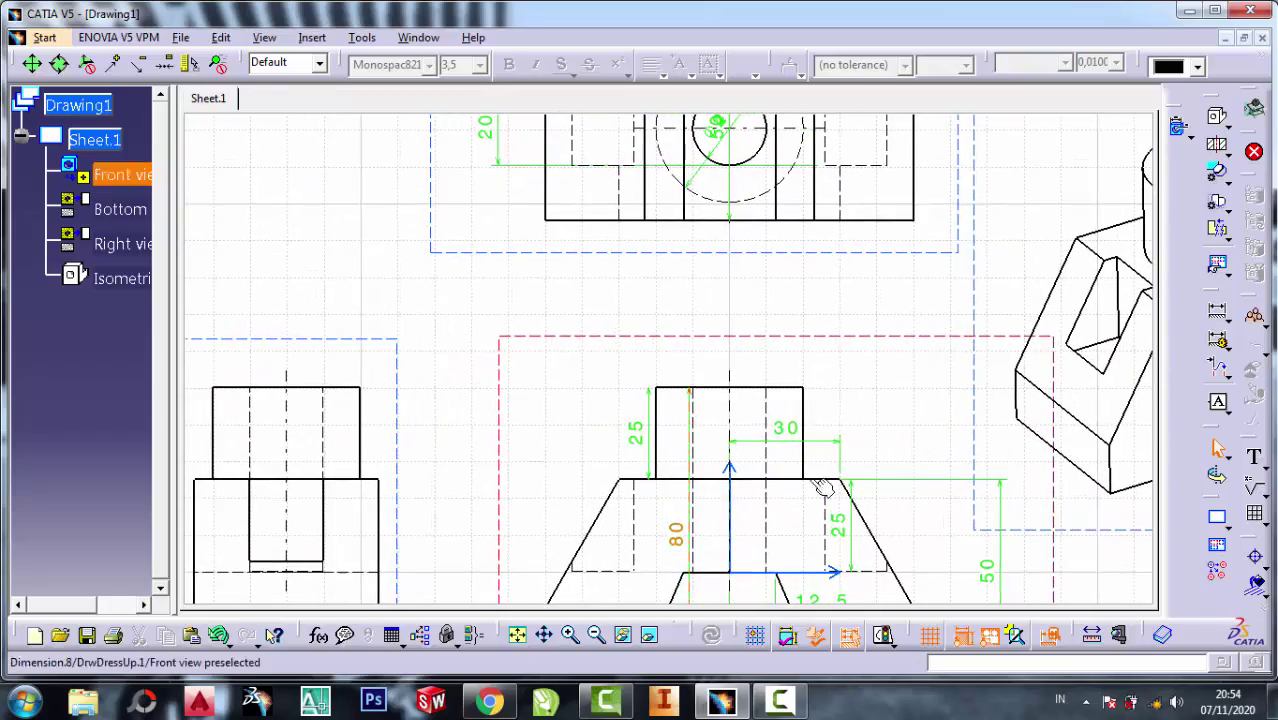
pyautogui.moveTo(819, 329); pyautogui.dragTo(756, 549, button='middle')
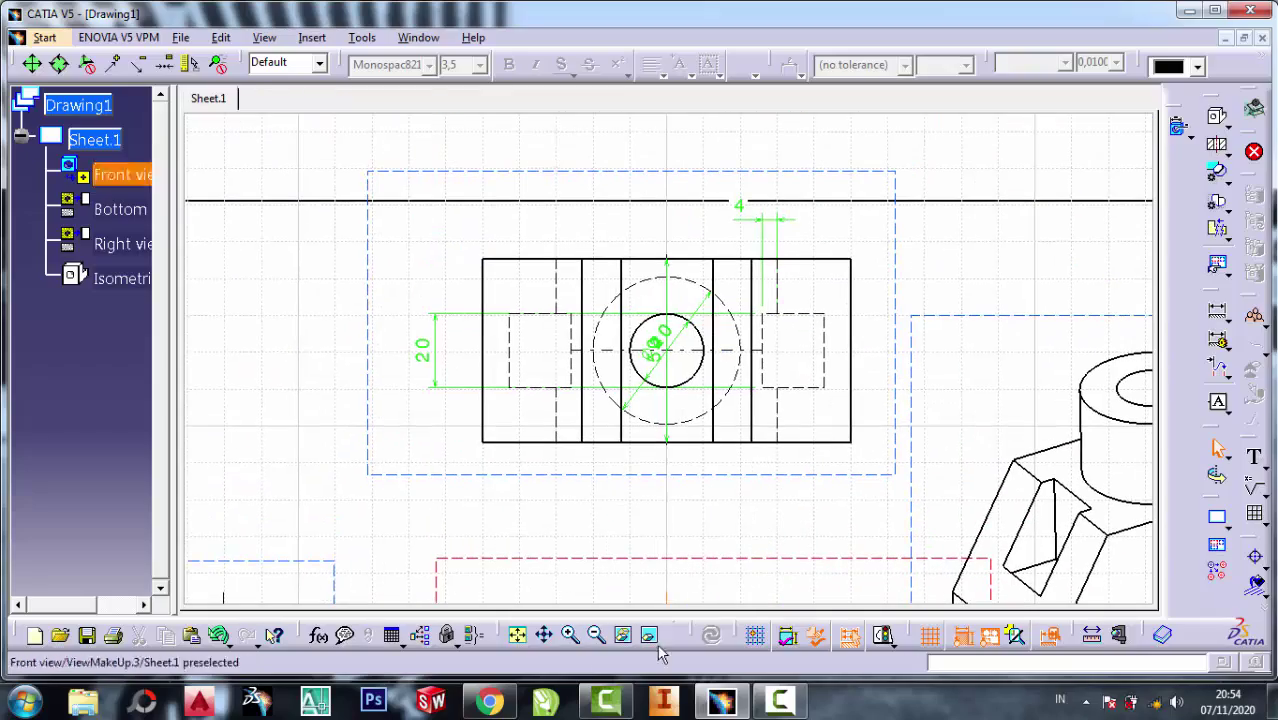
pyautogui.click(572, 640)
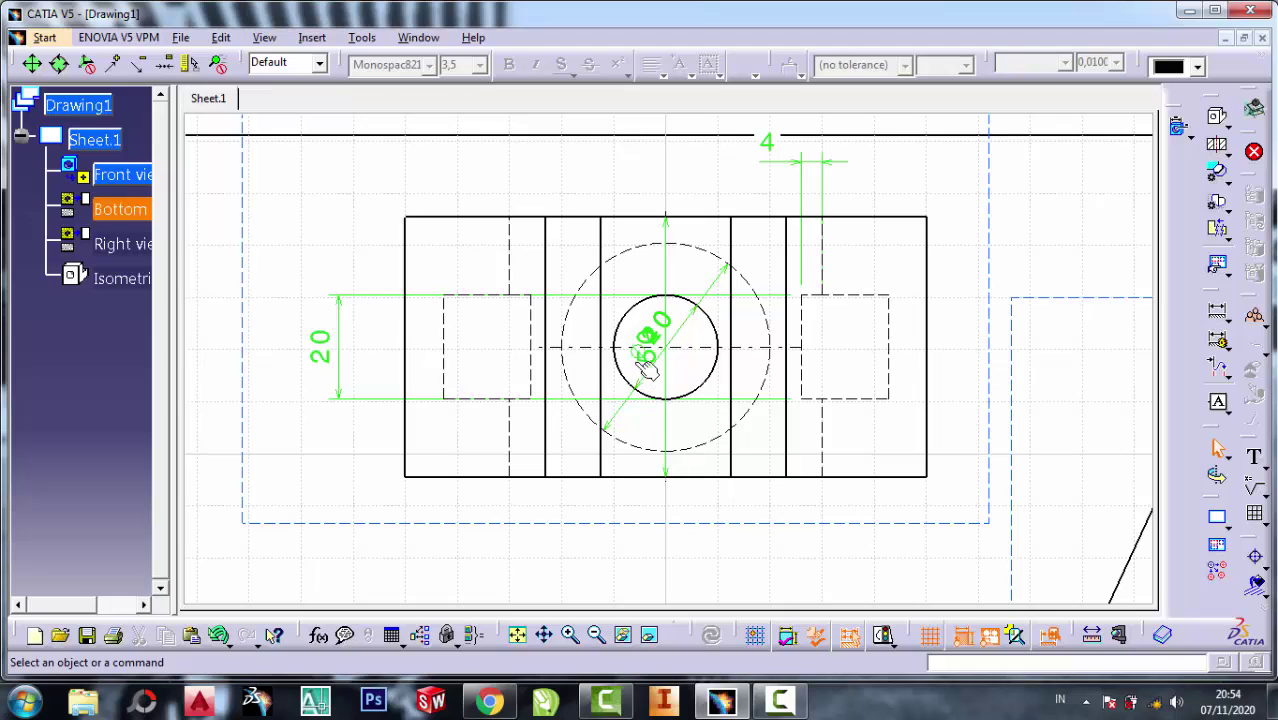
pyautogui.moveTo(648, 370)
pyautogui.mouseDown()
pyautogui.moveTo(620, 385)
pyautogui.moveTo(584, 525)
pyautogui.mouseUp()
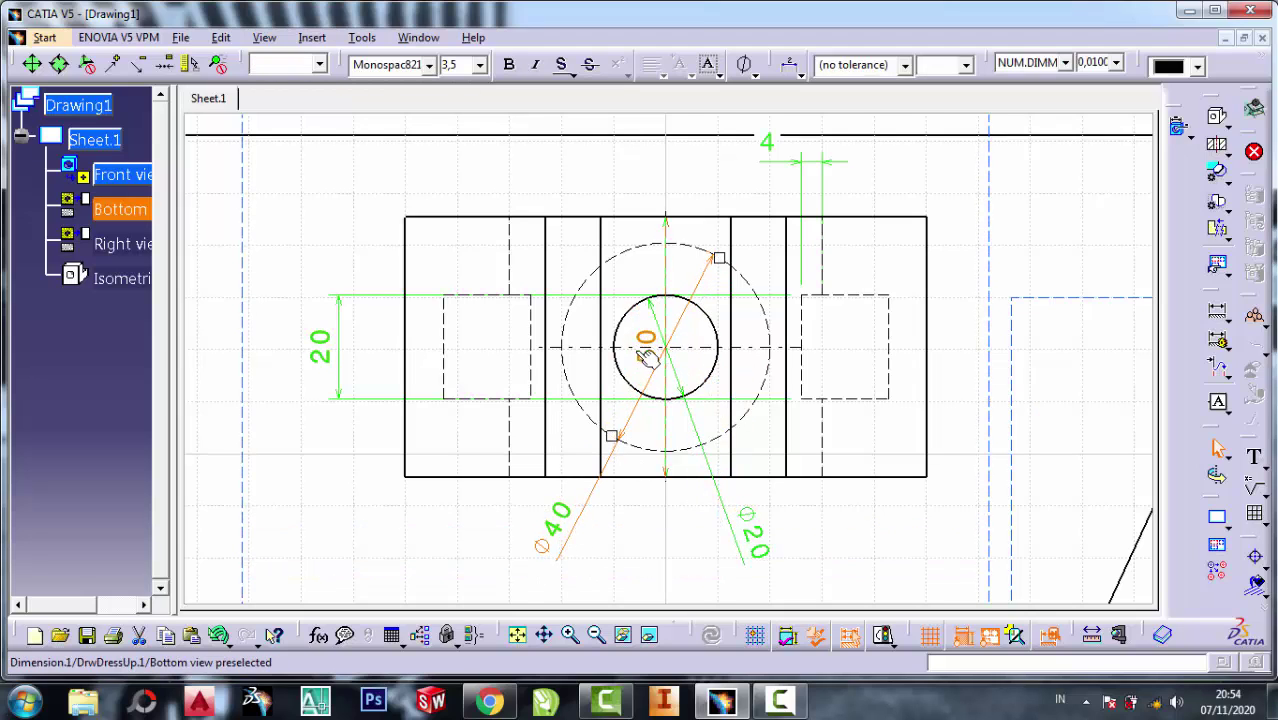
pyautogui.moveTo(648, 358); pyautogui.dragTo(982, 370)
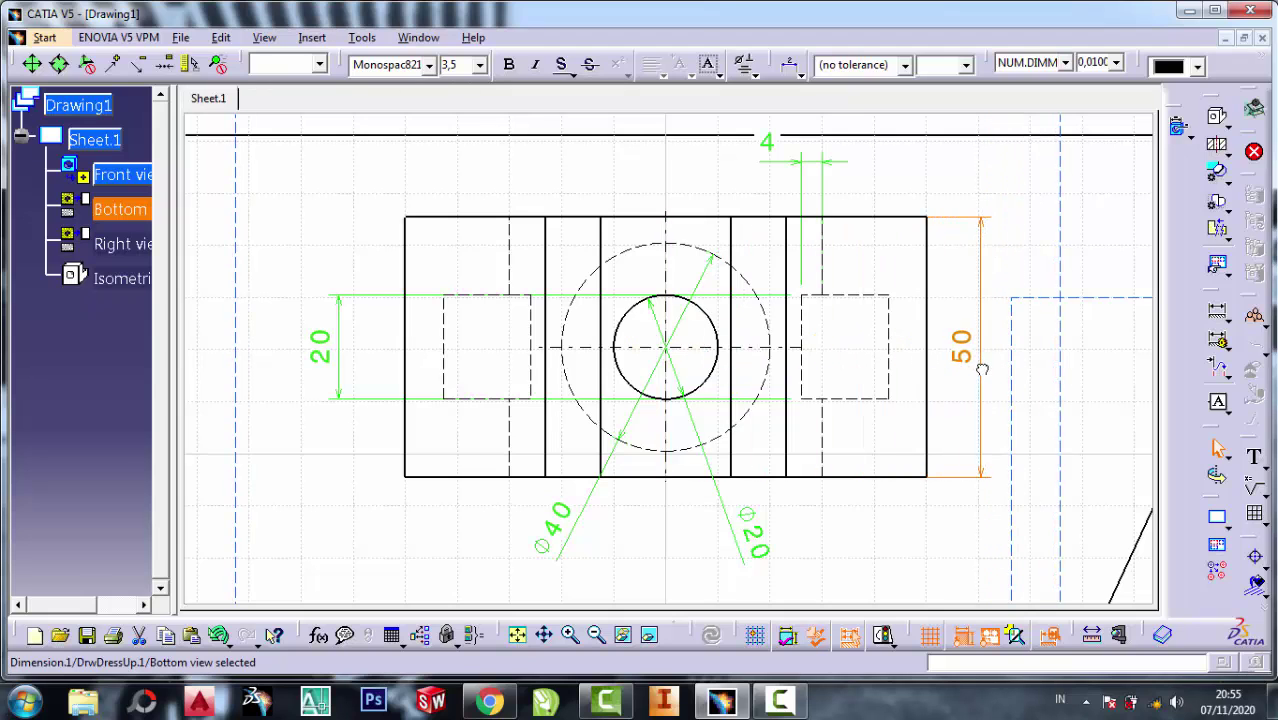
# - Bring up the context menu of the Ø40 diameter dimension
pyautogui.scroll(1, 812, 467)
pyautogui.scroll(-2, 814, 451)
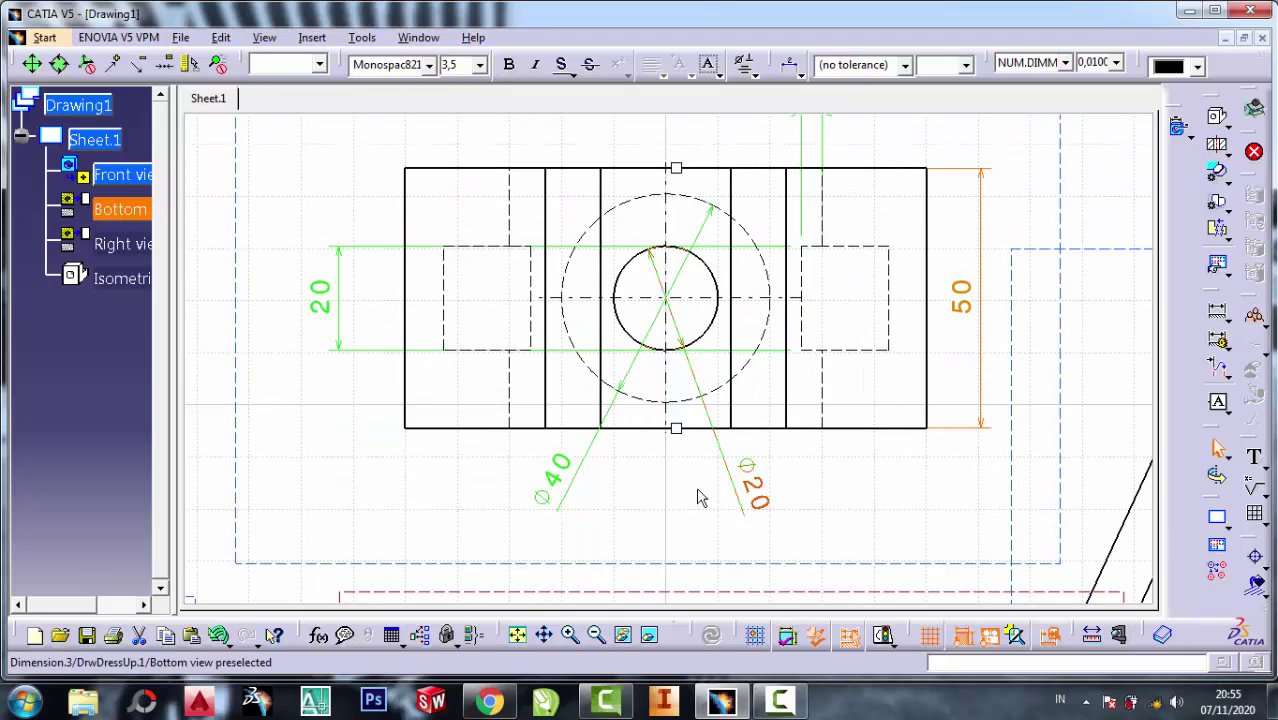
pyautogui.rightClick(563, 496)
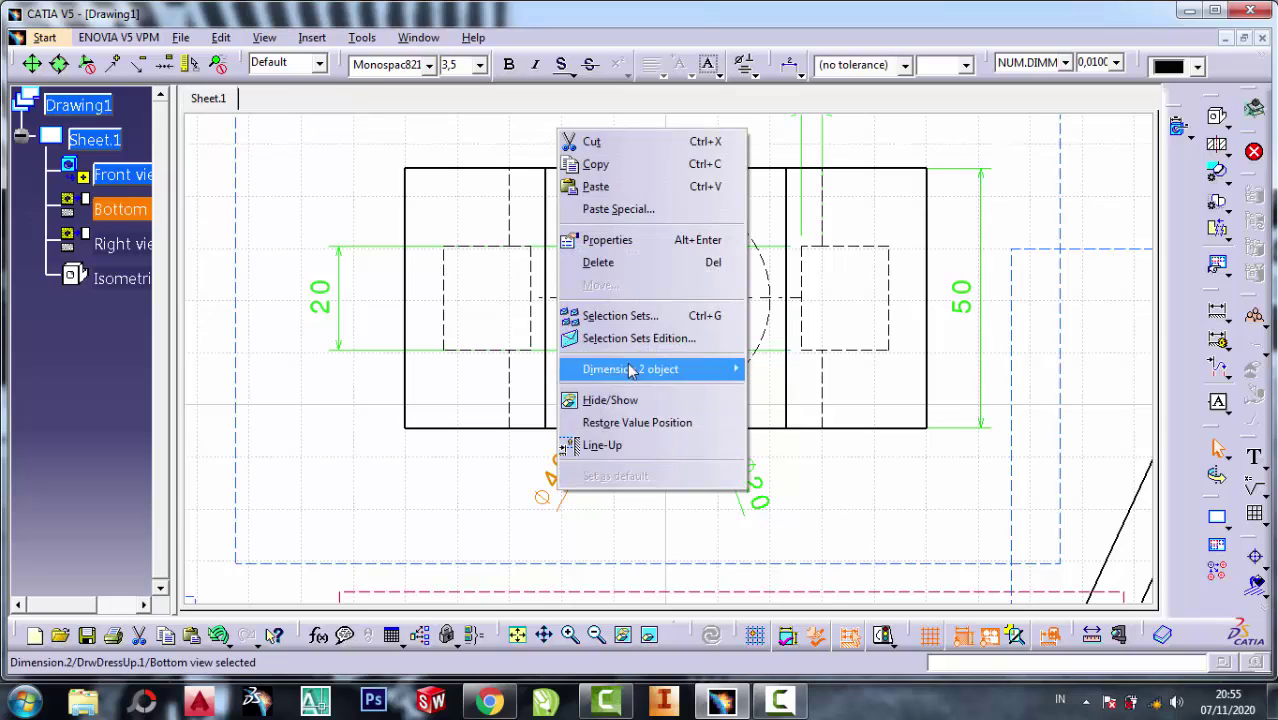
pyautogui.click(817, 511)
pyautogui.click(754, 487)
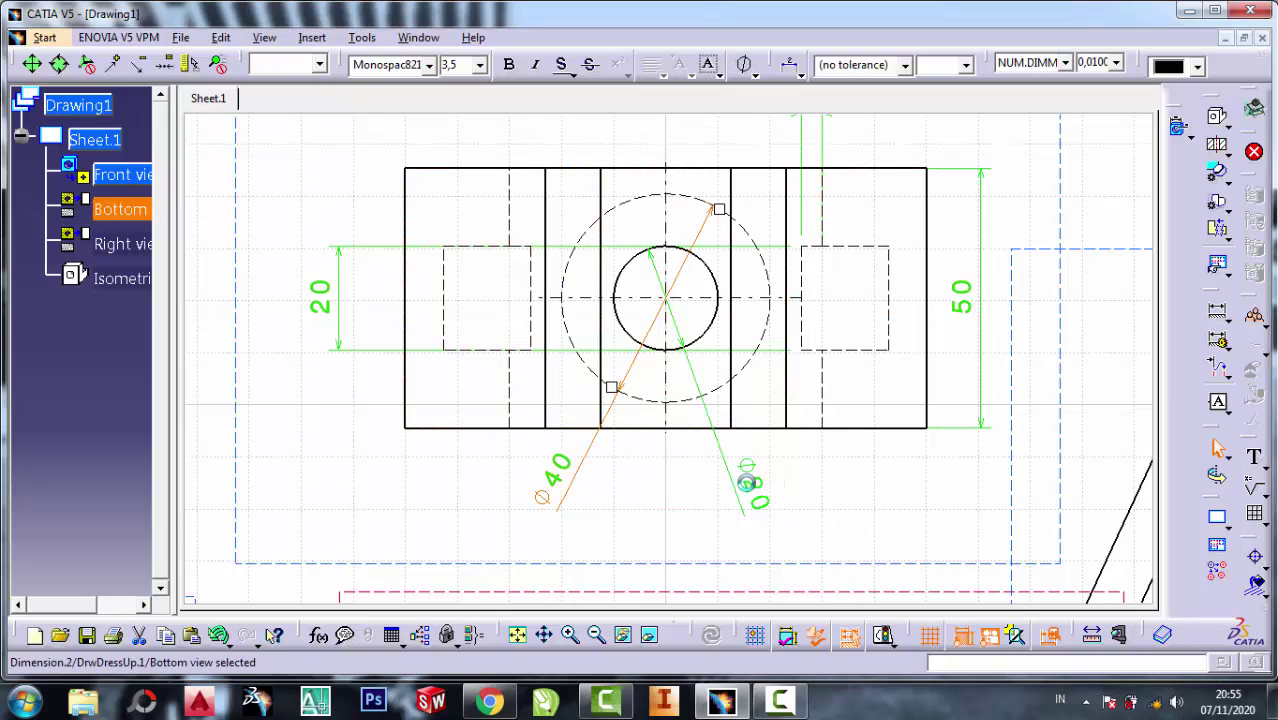
pyautogui.rightClick(580, 472)
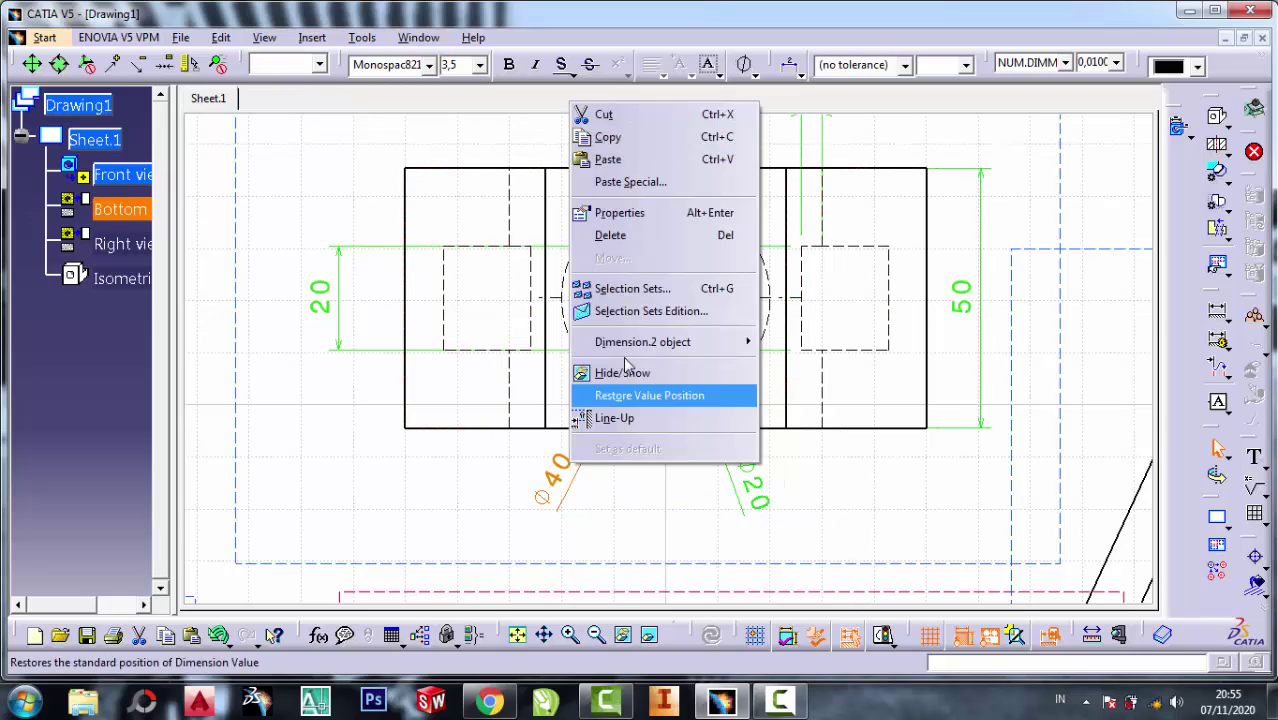
# - Set the Ø40 dimension line representation to Two Parts
pyautogui.click(610, 214)
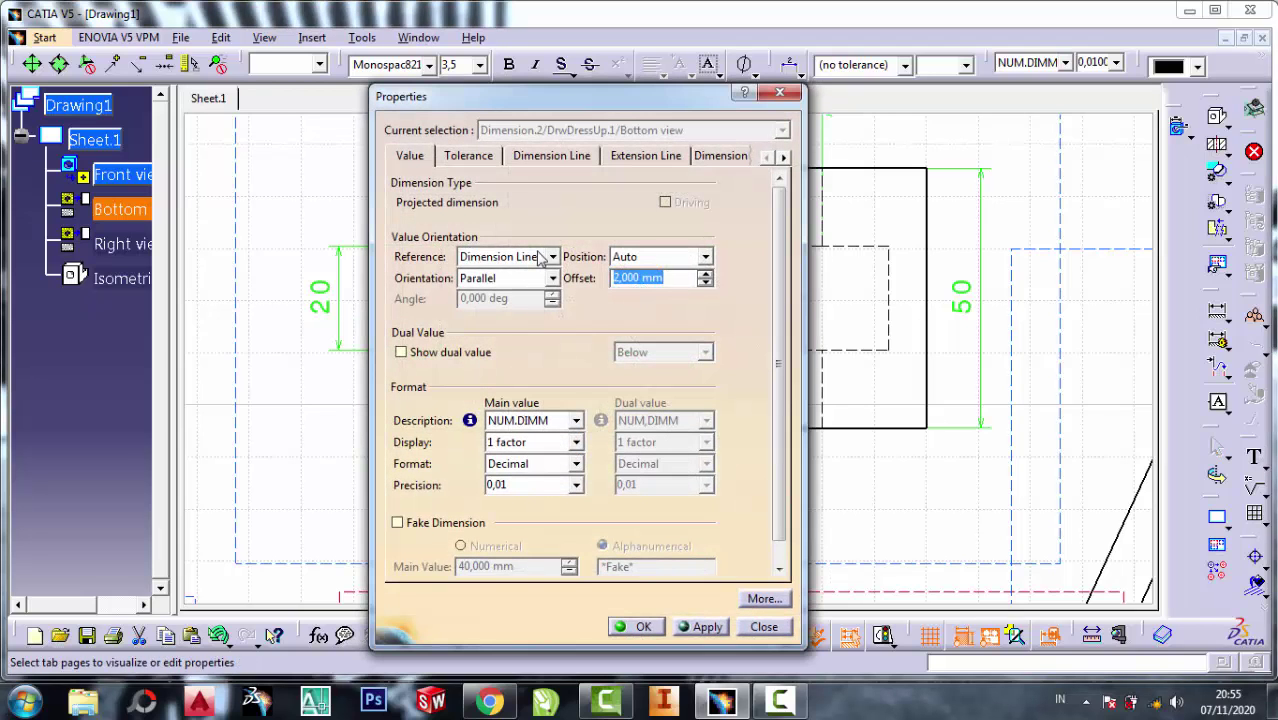
pyautogui.click(555, 158)
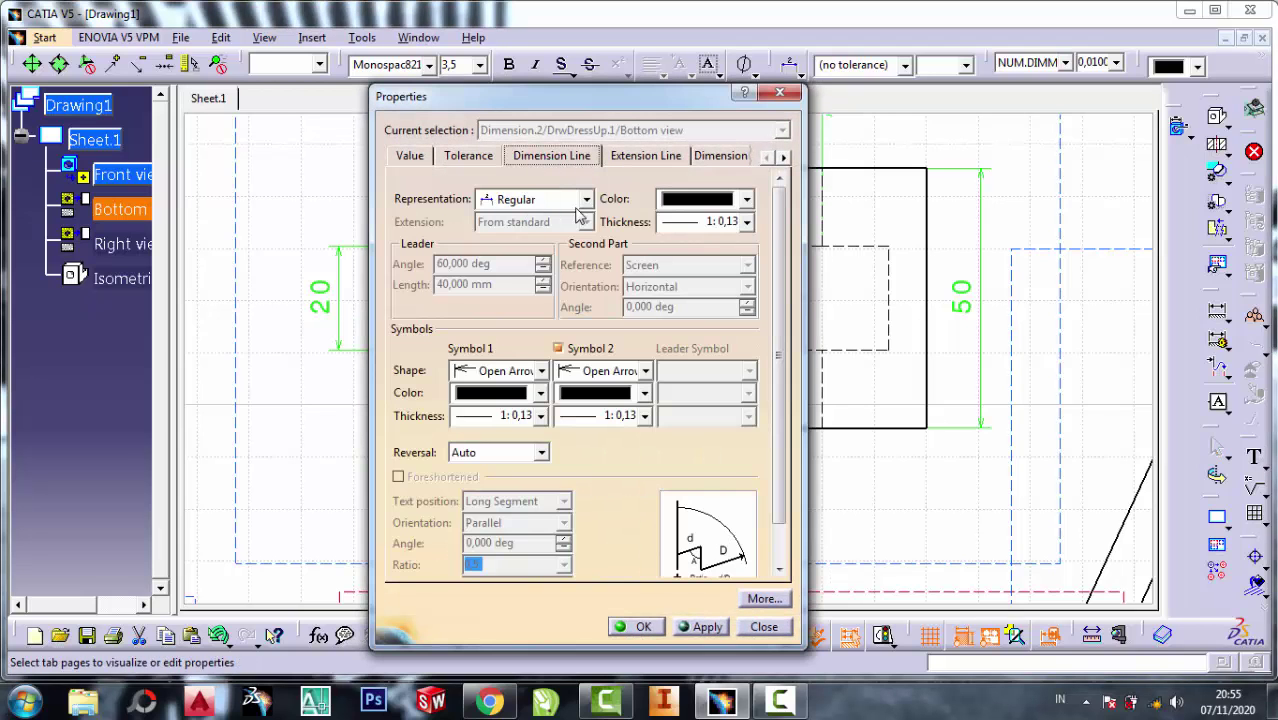
pyautogui.click(586, 199)
pyautogui.click(538, 240)
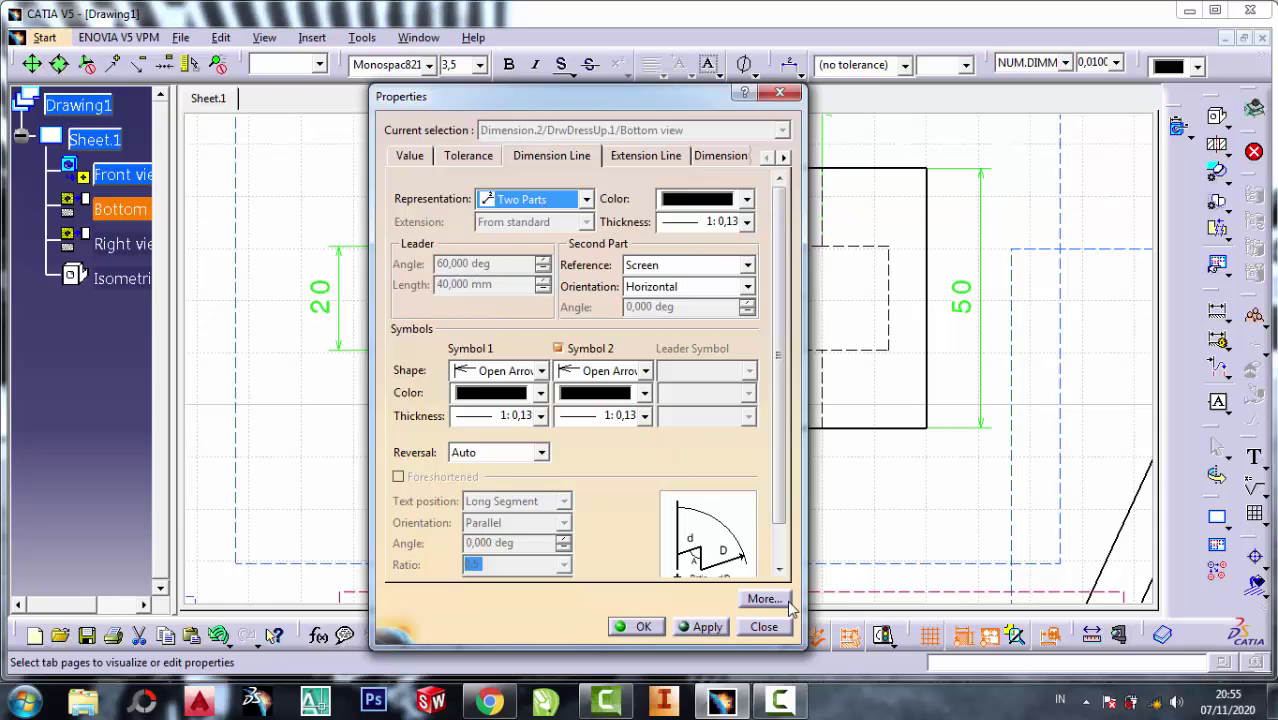
pyautogui.click(643, 627)
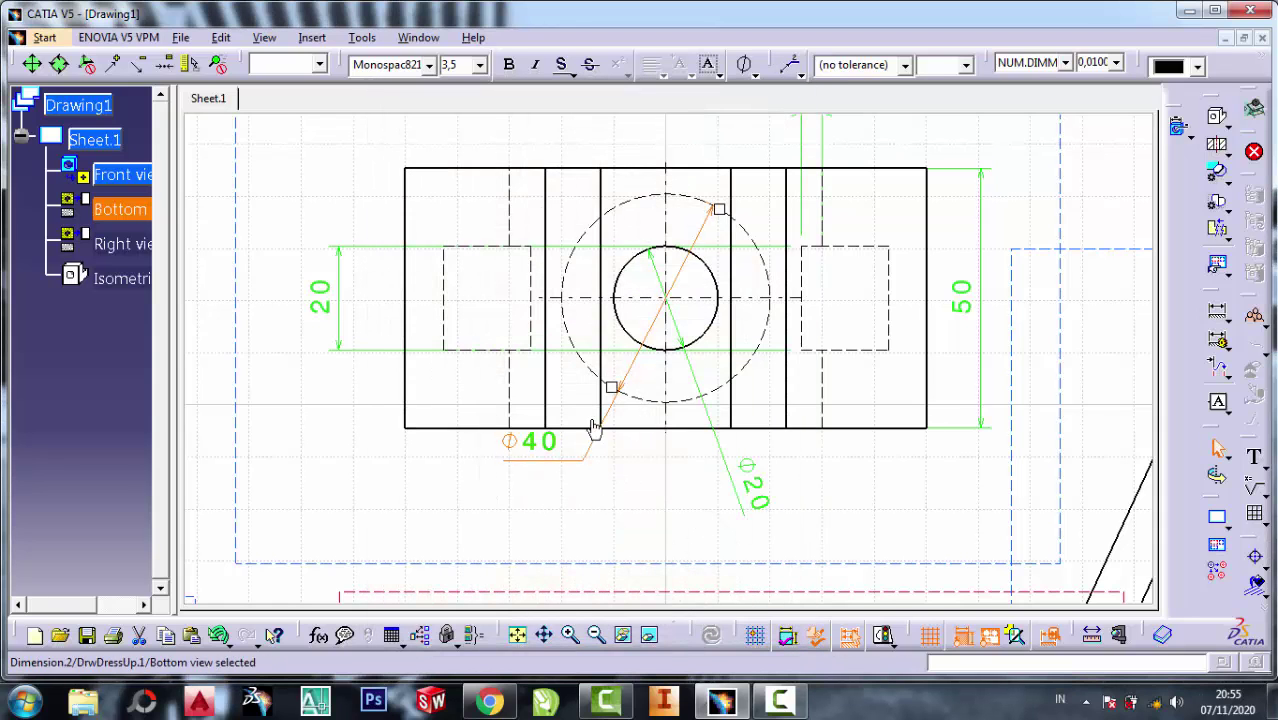
# - Give the Ø20 dimension a Two Parts dimension line as well
pyautogui.rightClick(755, 512)
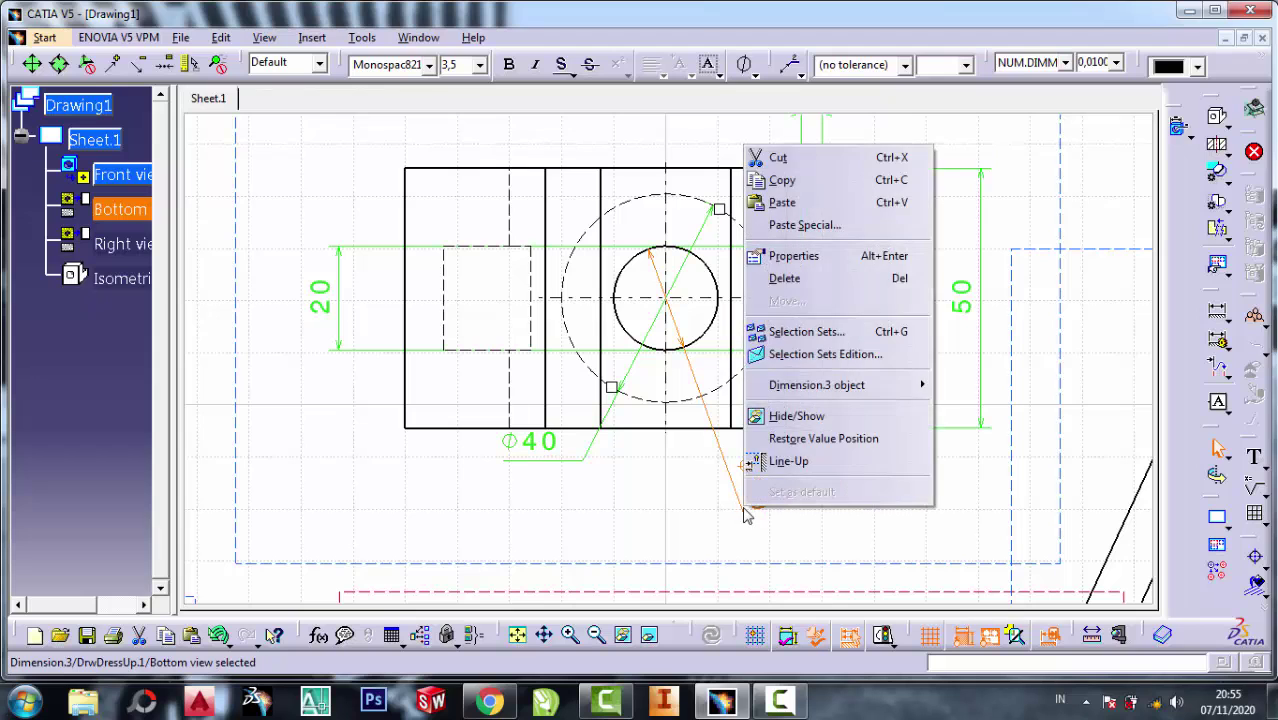
pyautogui.click(812, 254)
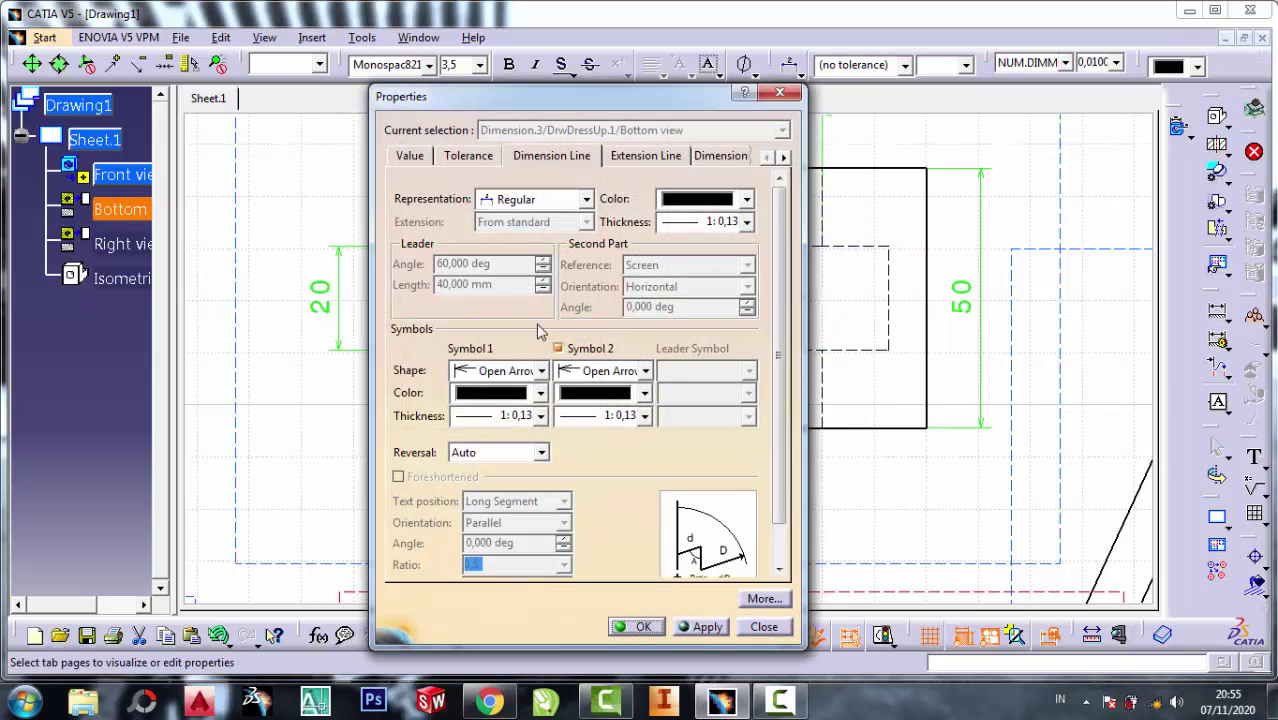
pyautogui.click(585, 200)
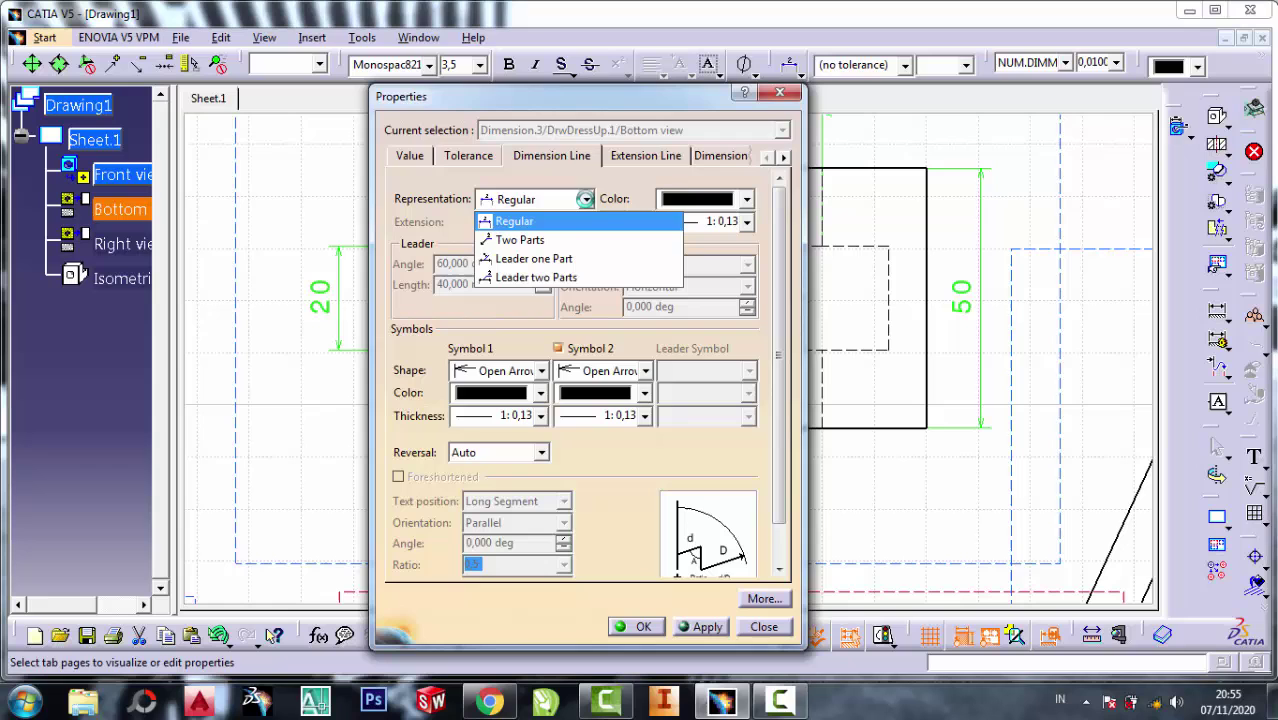
pyautogui.click(530, 242)
pyautogui.click(643, 630)
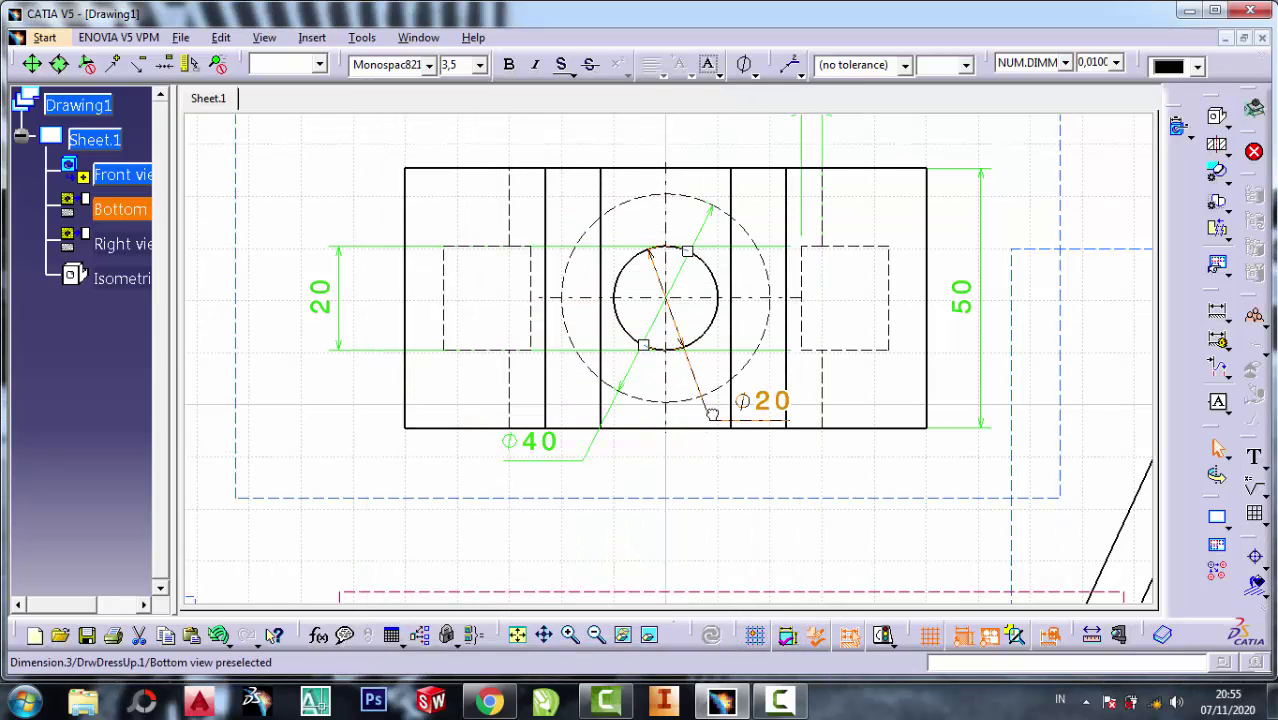
pyautogui.click(775, 195)
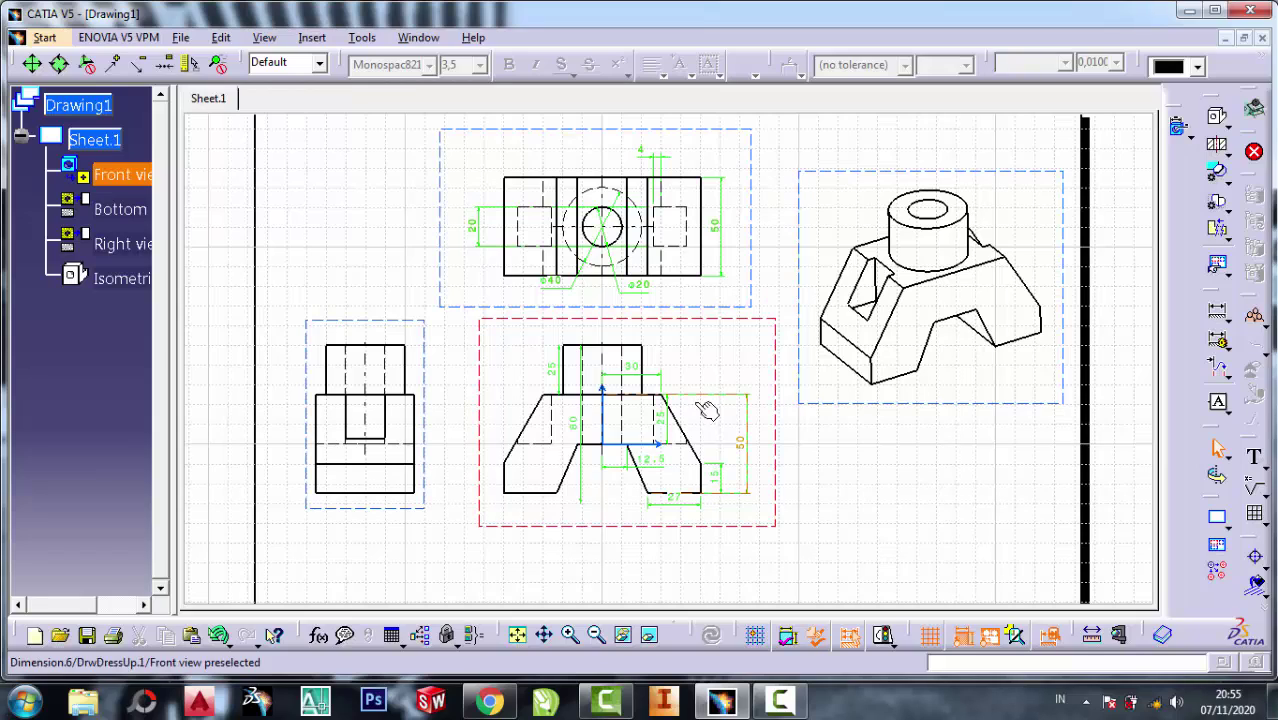
# - Zoom into the Front view and delete its 80 dimension
pyautogui.write('Z')
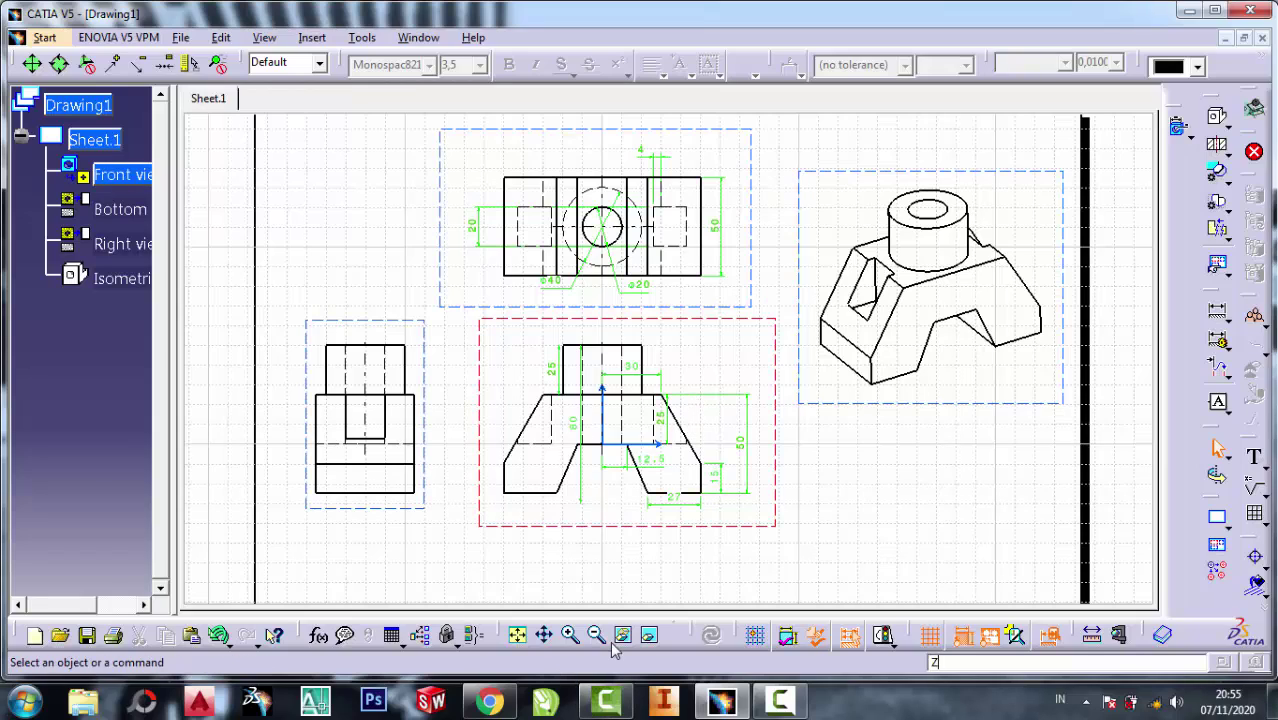
pyautogui.click(569, 634)
pyautogui.click(566, 634)
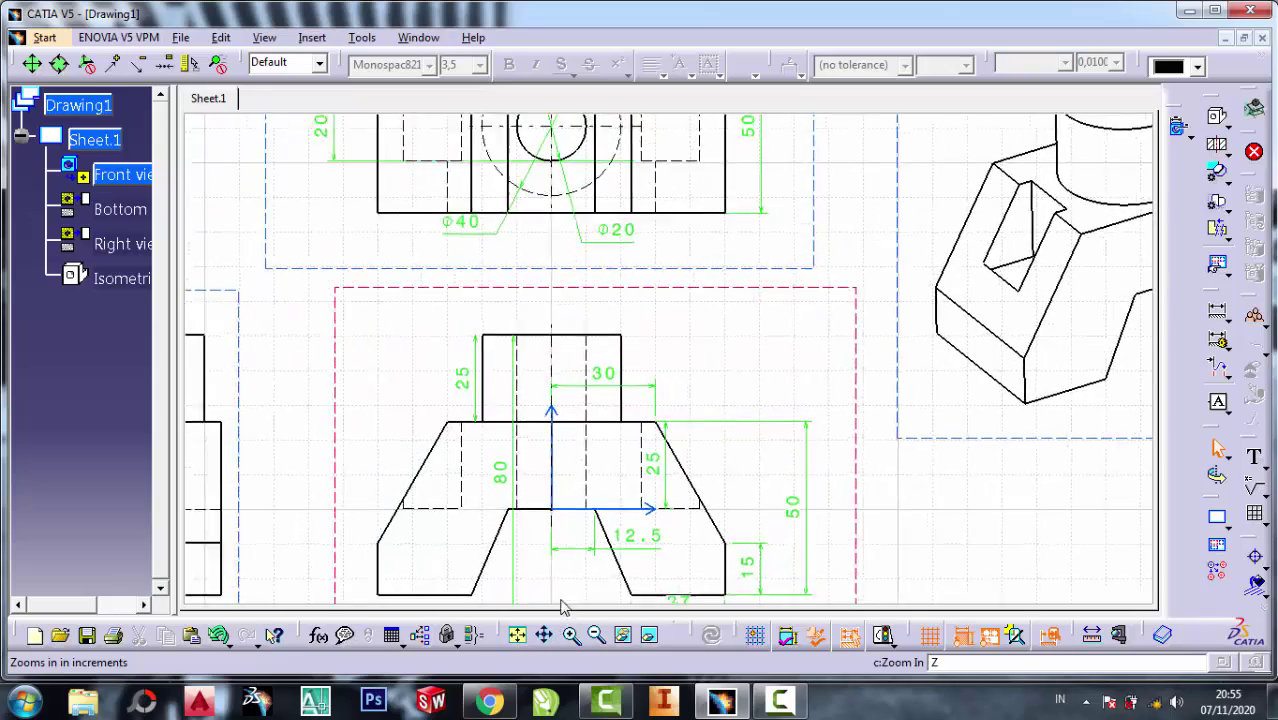
pyautogui.moveTo(728, 354); pyautogui.dragTo(847, 177, button='middle')
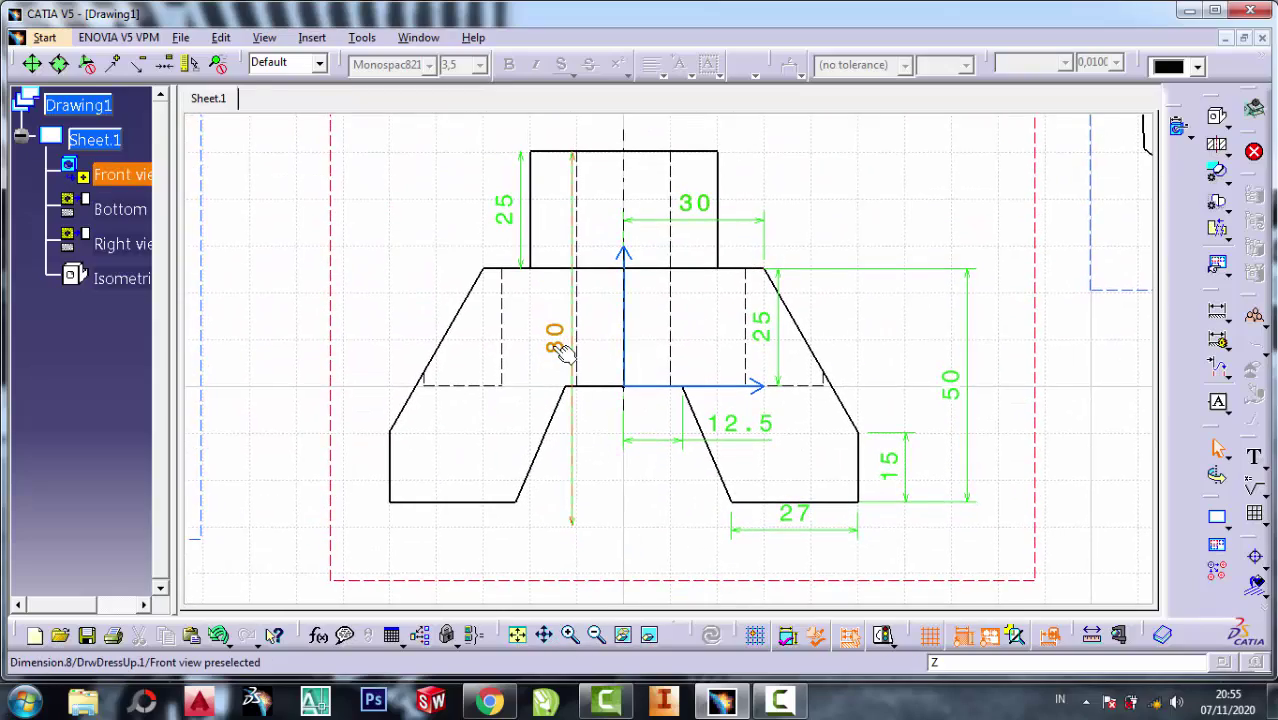
pyautogui.moveTo(563, 350); pyautogui.dragTo(296, 345)
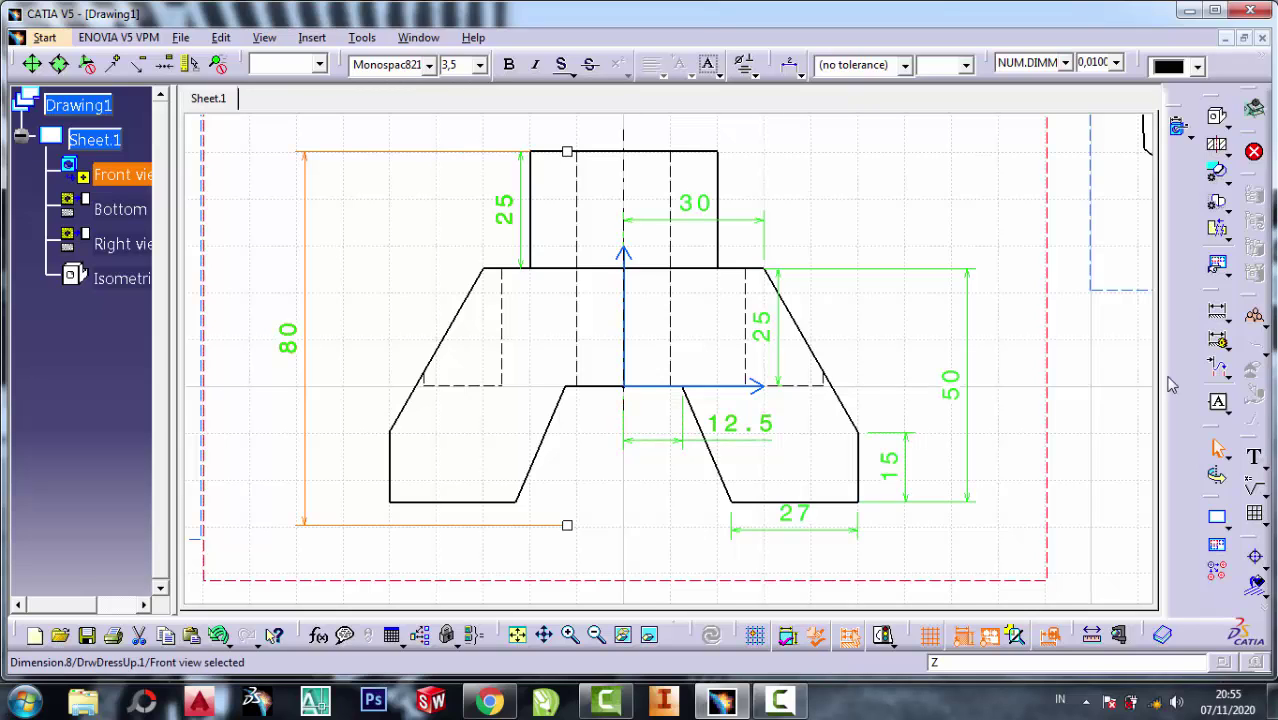
pyautogui.rightClick(304, 296)
pyautogui.click(347, 431)
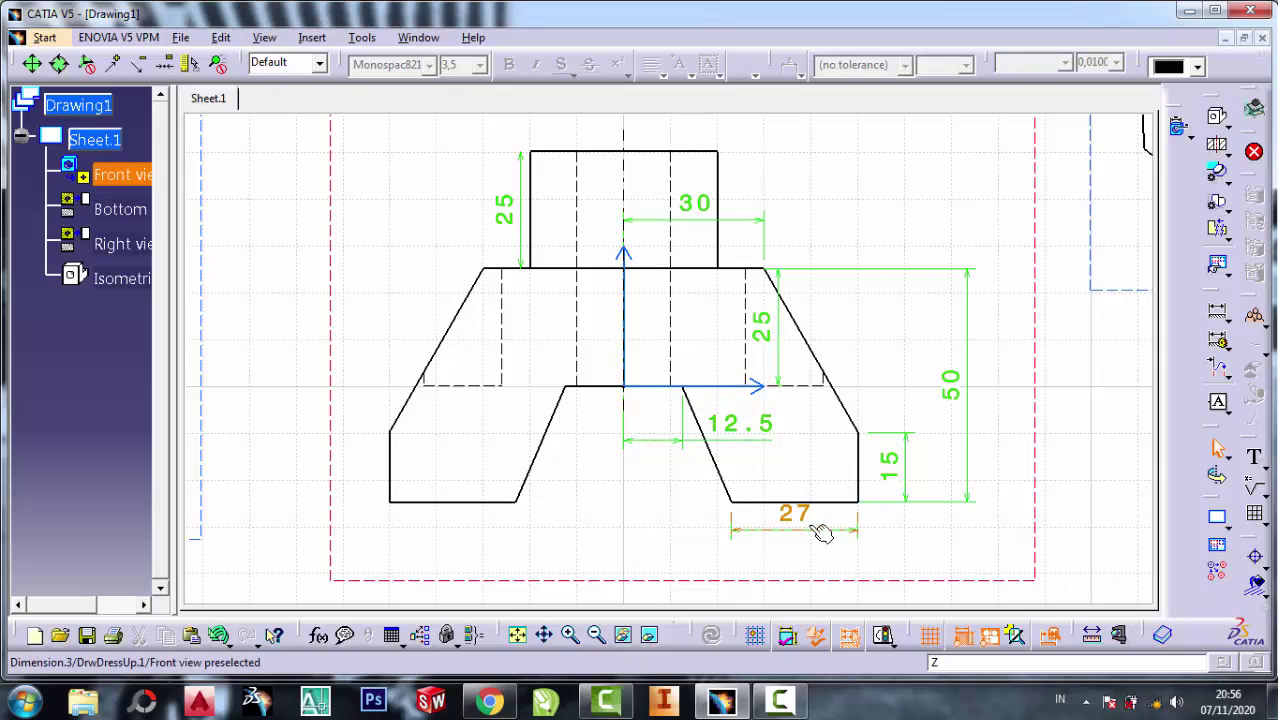
# - Move the 27 and 12.5 dimensions lower, then zoom out to all views
pyautogui.moveTo(807, 531); pyautogui.dragTo(810, 550)
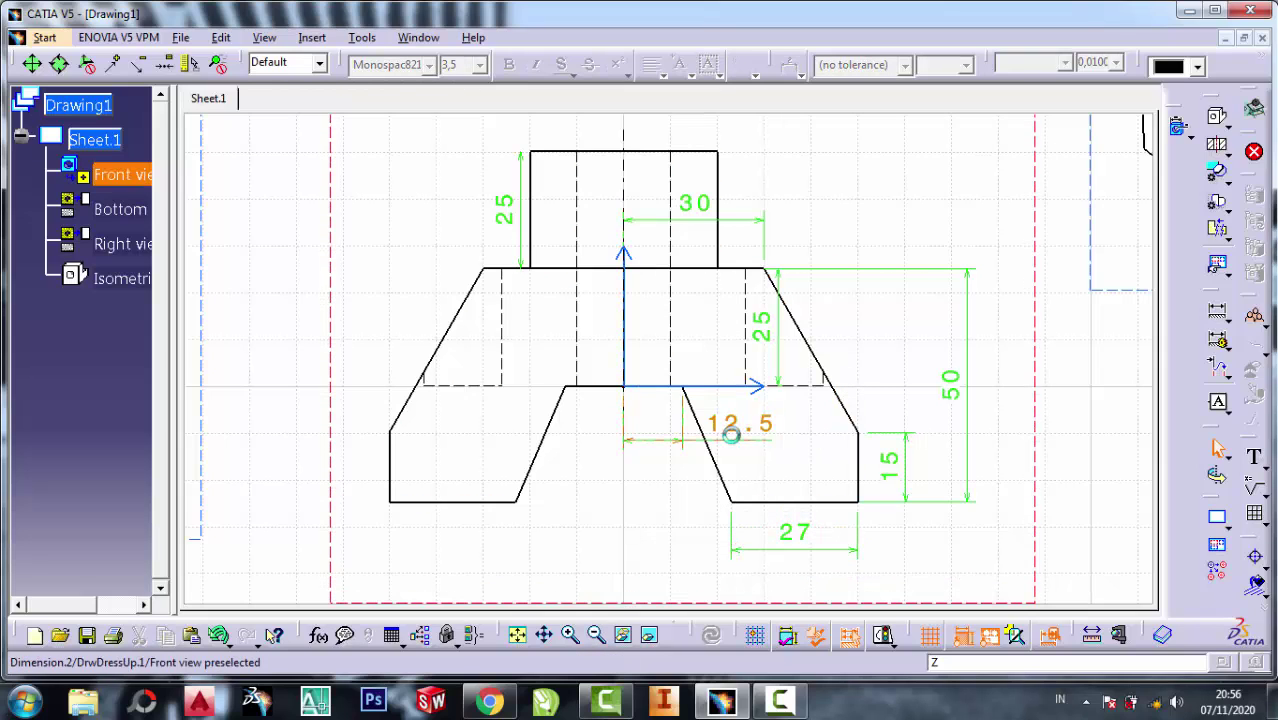
pyautogui.moveTo(690, 437); pyautogui.dragTo(672, 548)
pyautogui.click(672, 548)
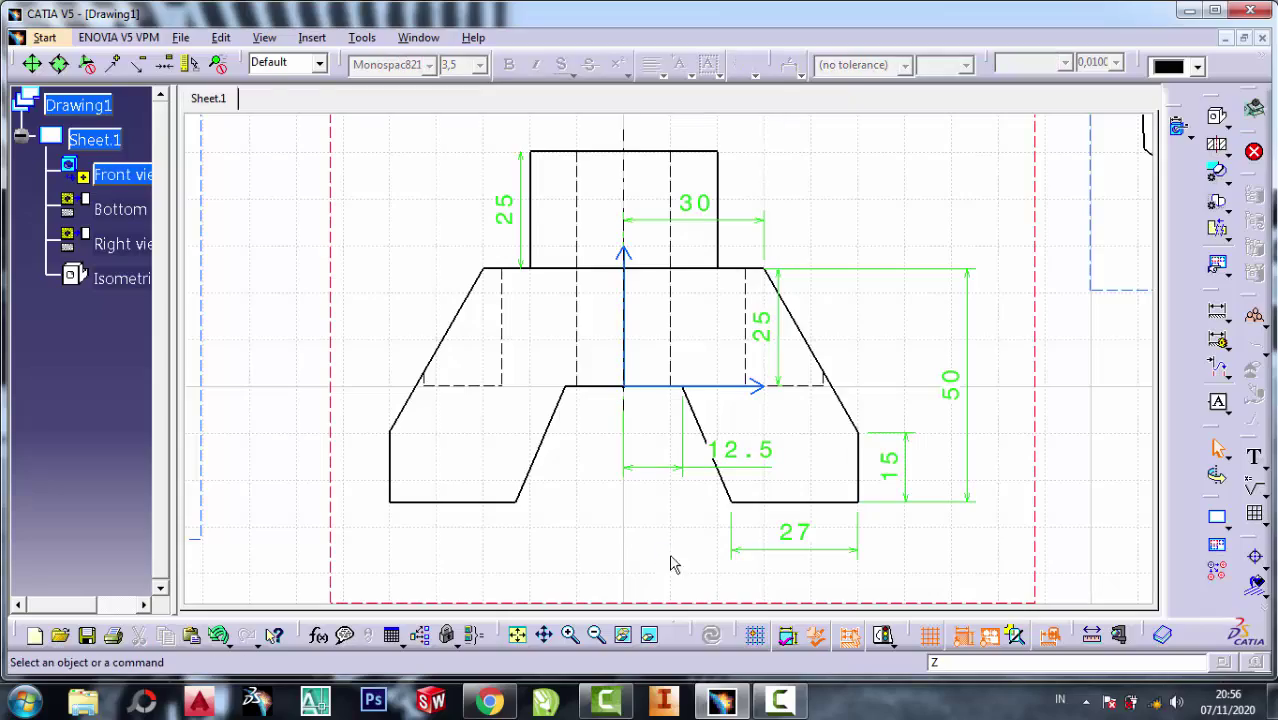
pyautogui.click(594, 636)
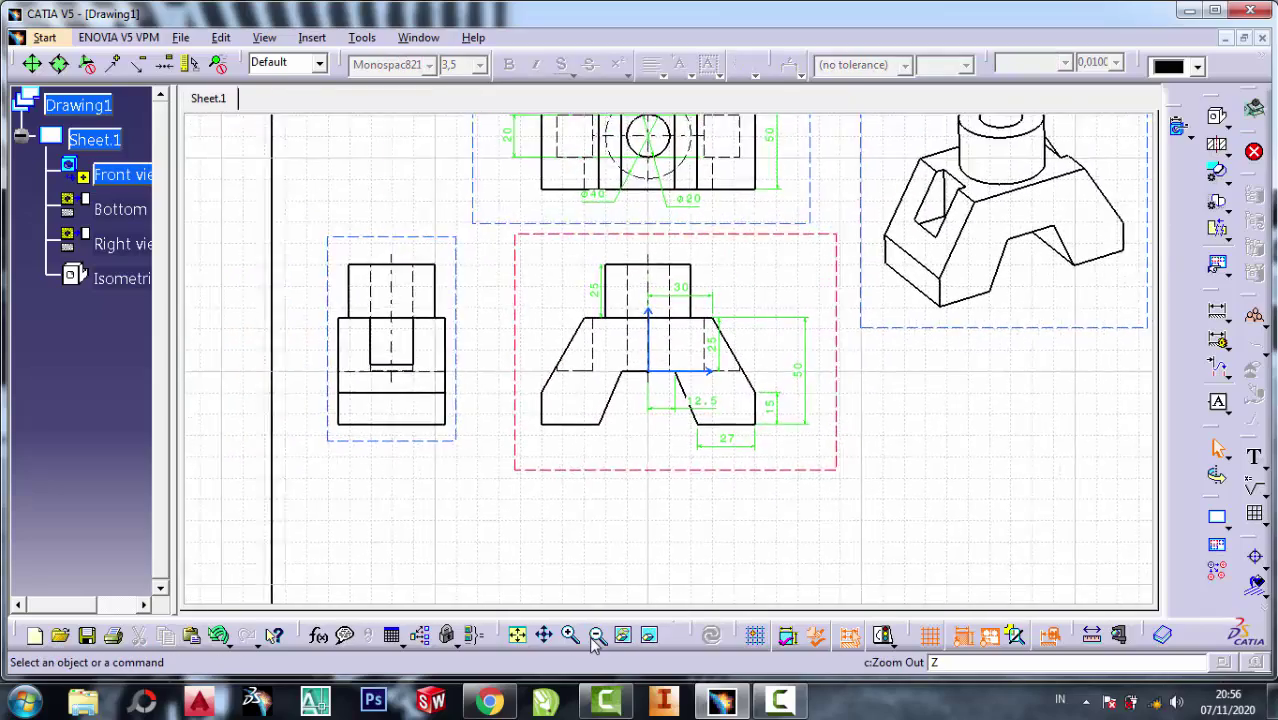
pyautogui.scroll(2, 915, 400)
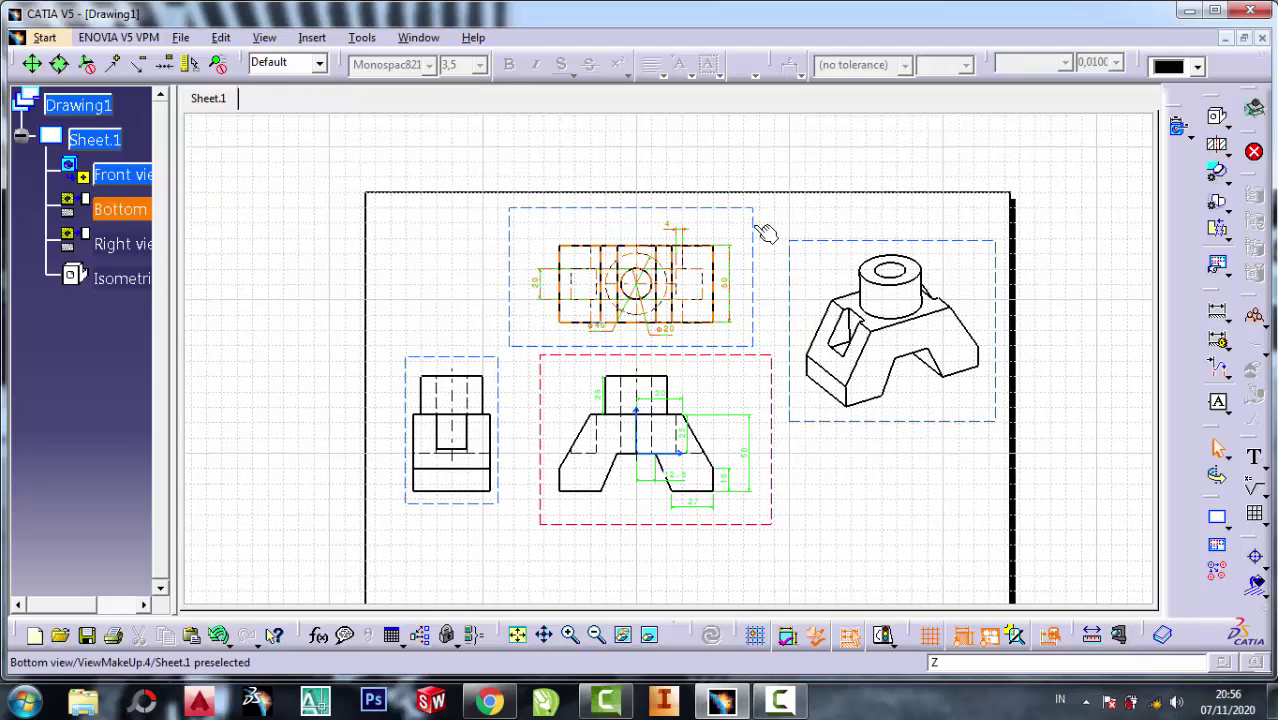
# - In Sheet Background mode, create a frame and title block using the Drawing Titleblock Sample 2 style
pyautogui.click(221, 37)
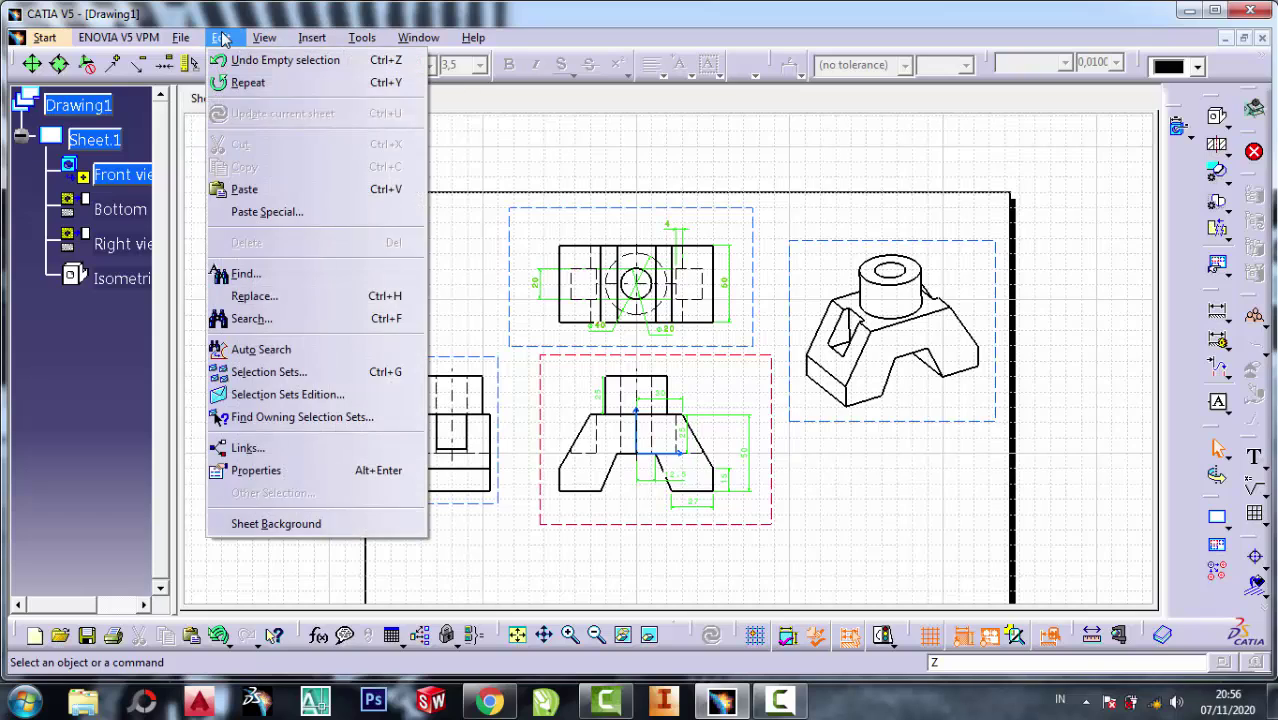
pyautogui.click(333, 524)
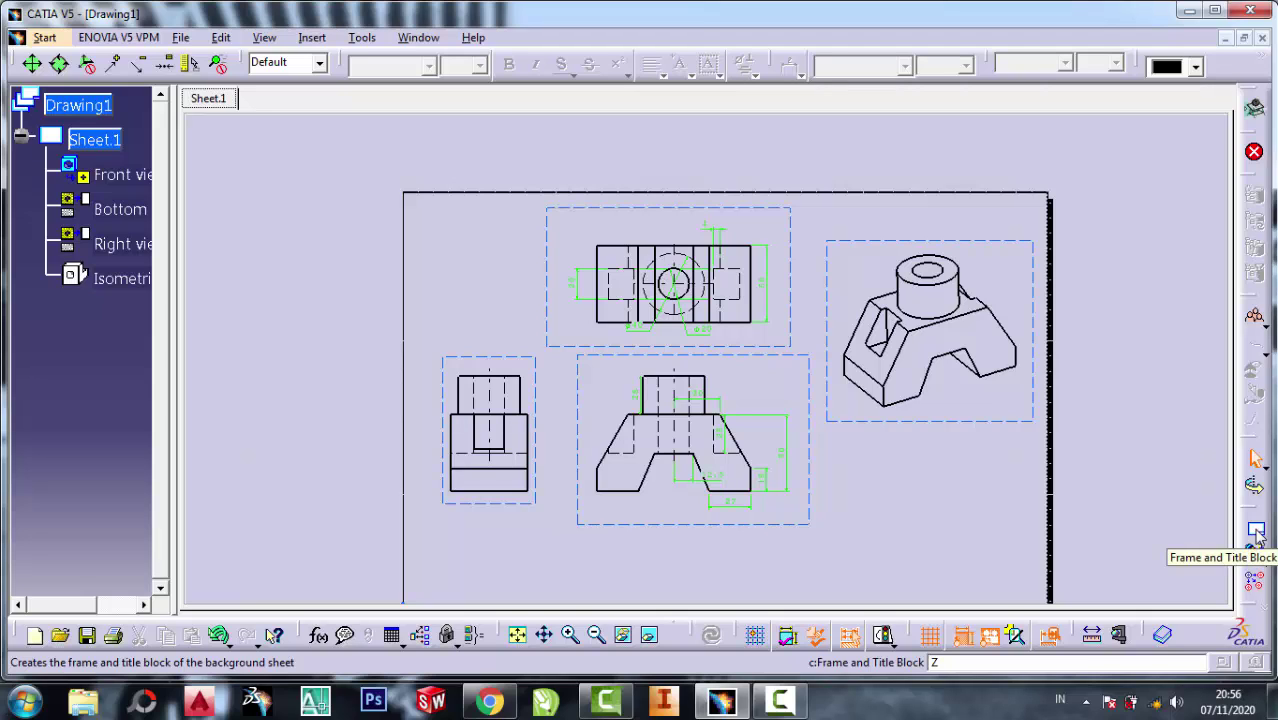
pyautogui.click(1257, 533)
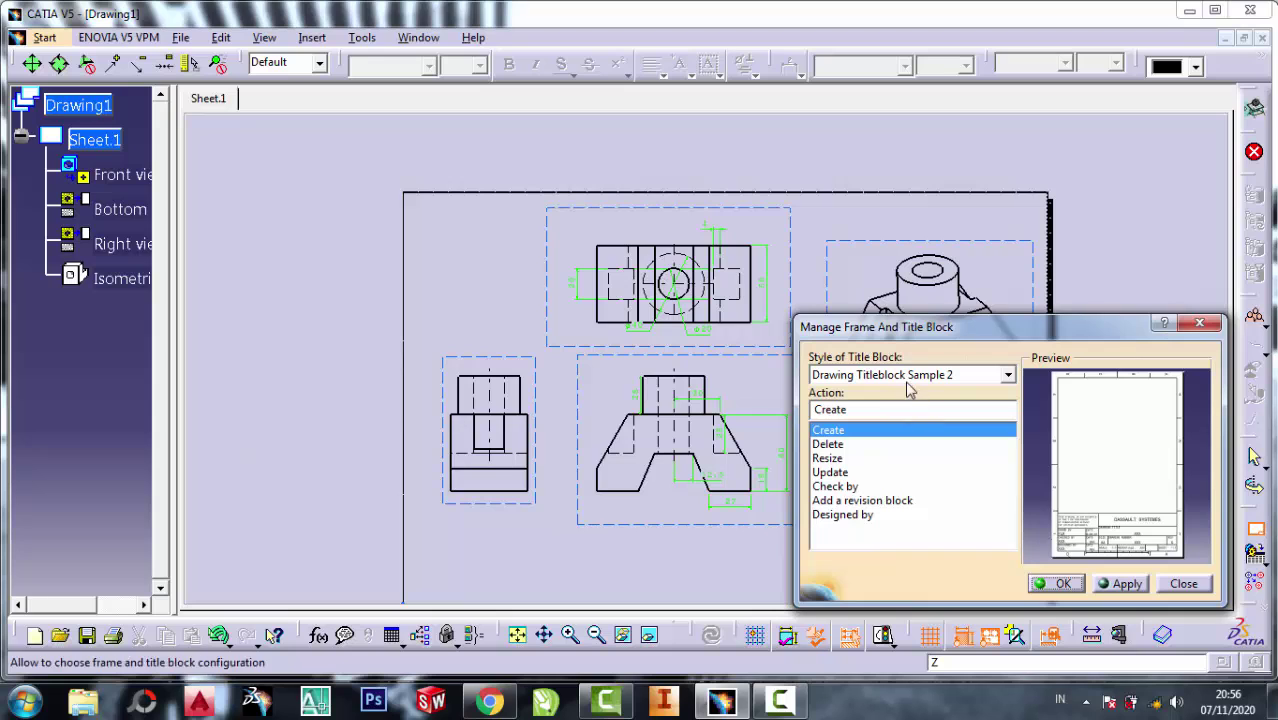
pyautogui.click(958, 374)
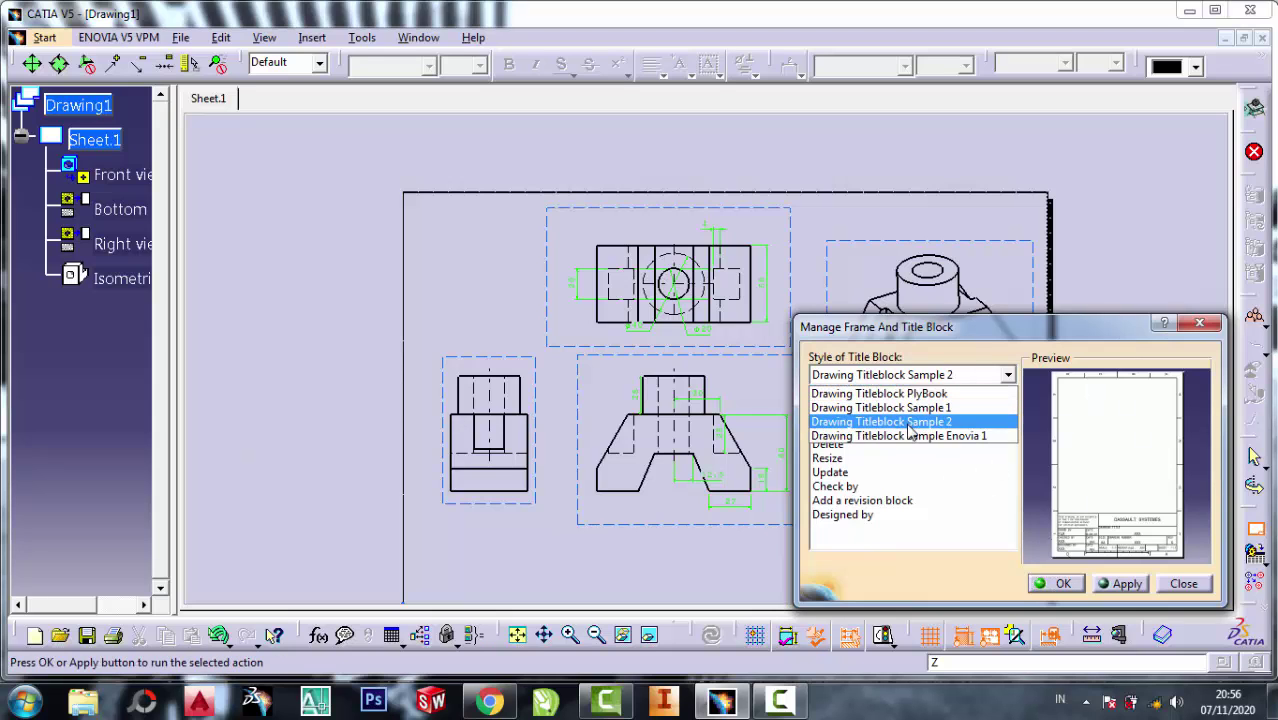
pyautogui.click(928, 376)
pyautogui.click(928, 376)
pyautogui.click(930, 408)
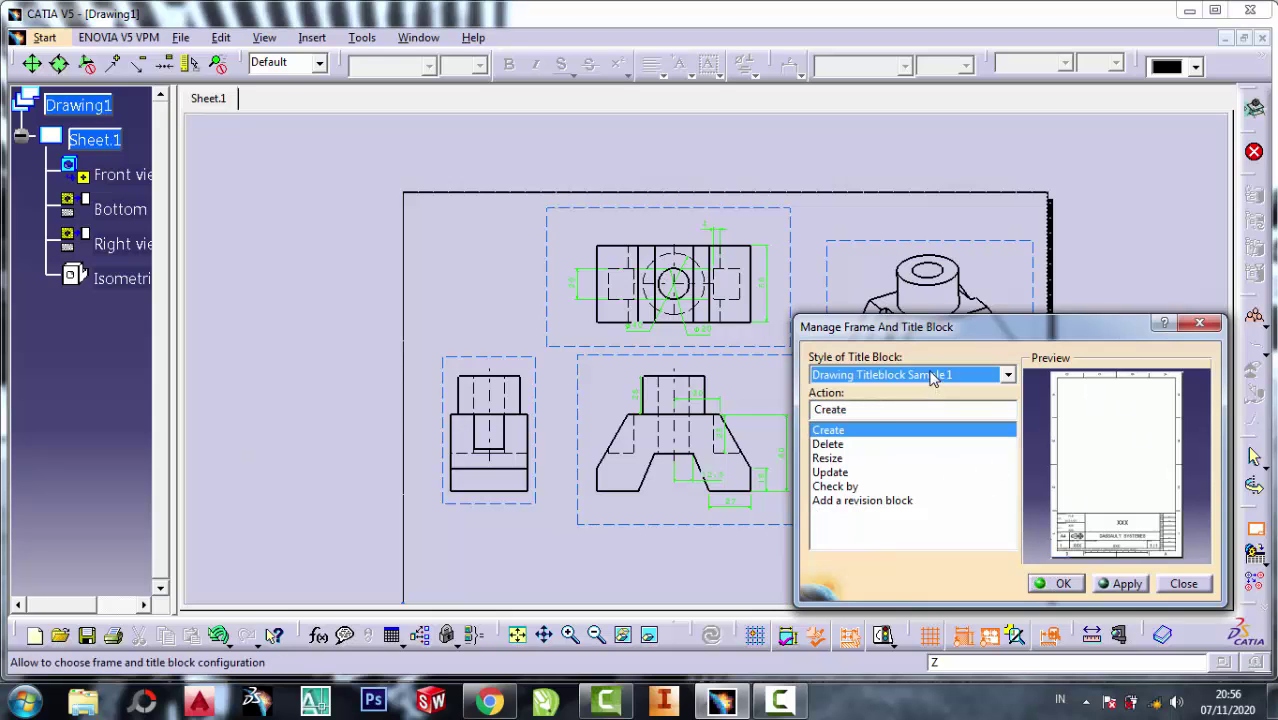
pyautogui.click(930, 374)
pyautogui.click(932, 421)
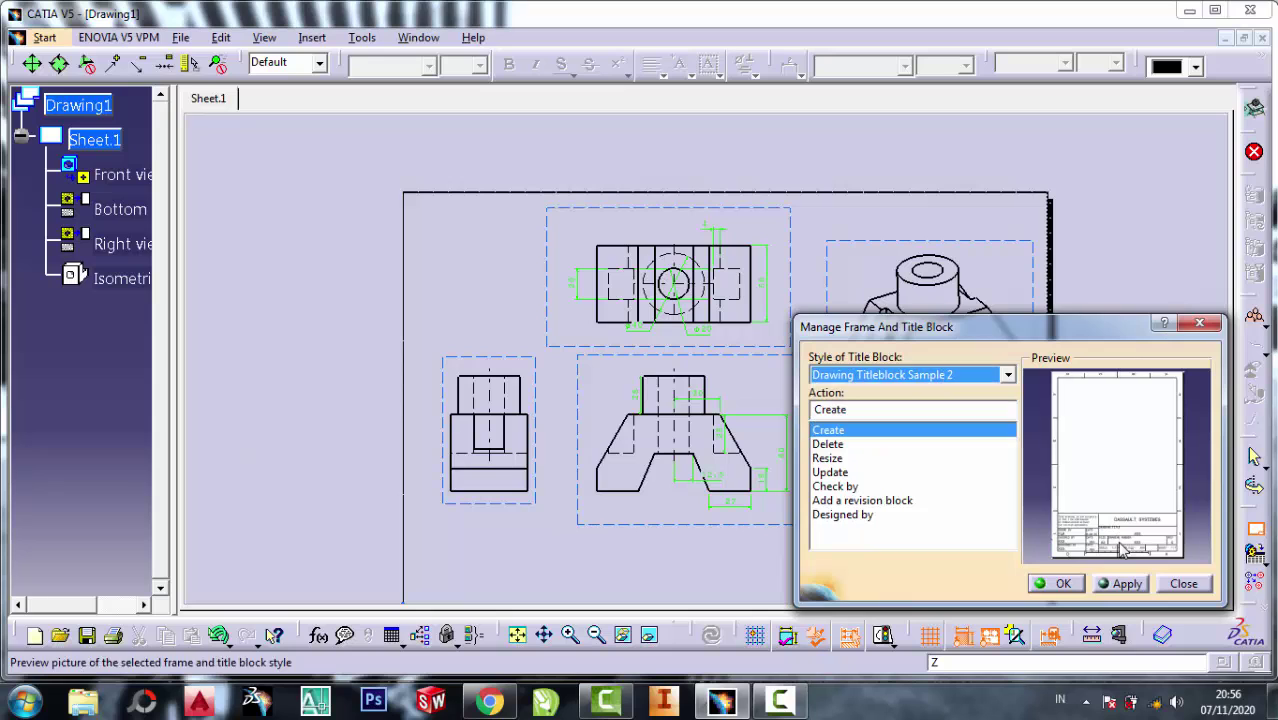
pyautogui.click(1061, 583)
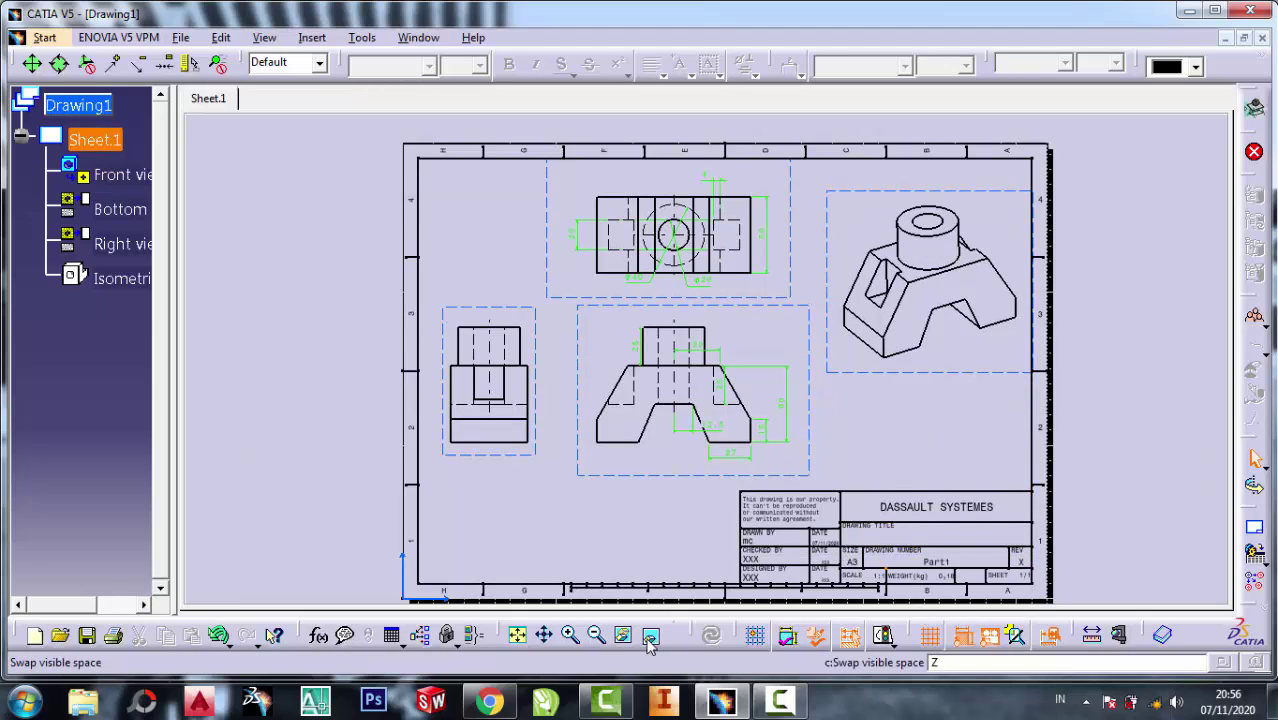
# - Zoom to the title block and change its DASSAULT SYSTEMES text to 'TUTORIAL TEKNIK DRAWING'
pyautogui.click(573, 636)
pyautogui.click(573, 636)
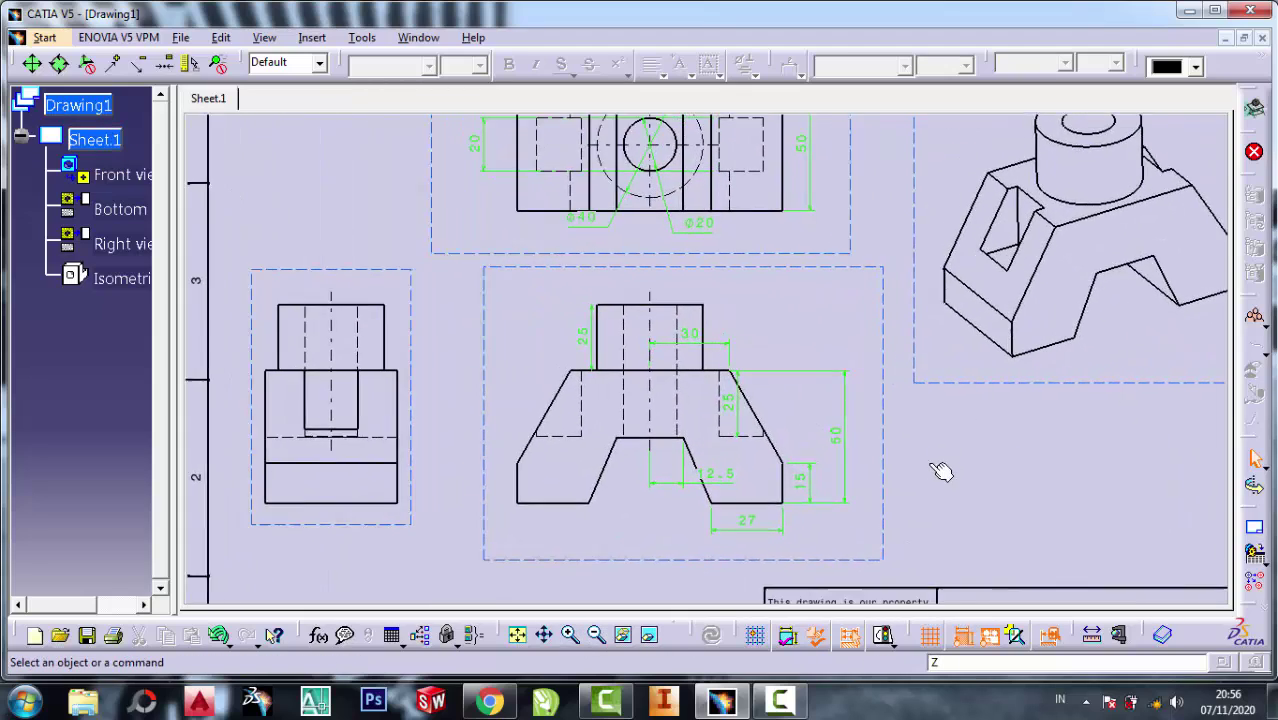
pyautogui.moveTo(977, 513); pyautogui.dragTo(593, 168, button='middle')
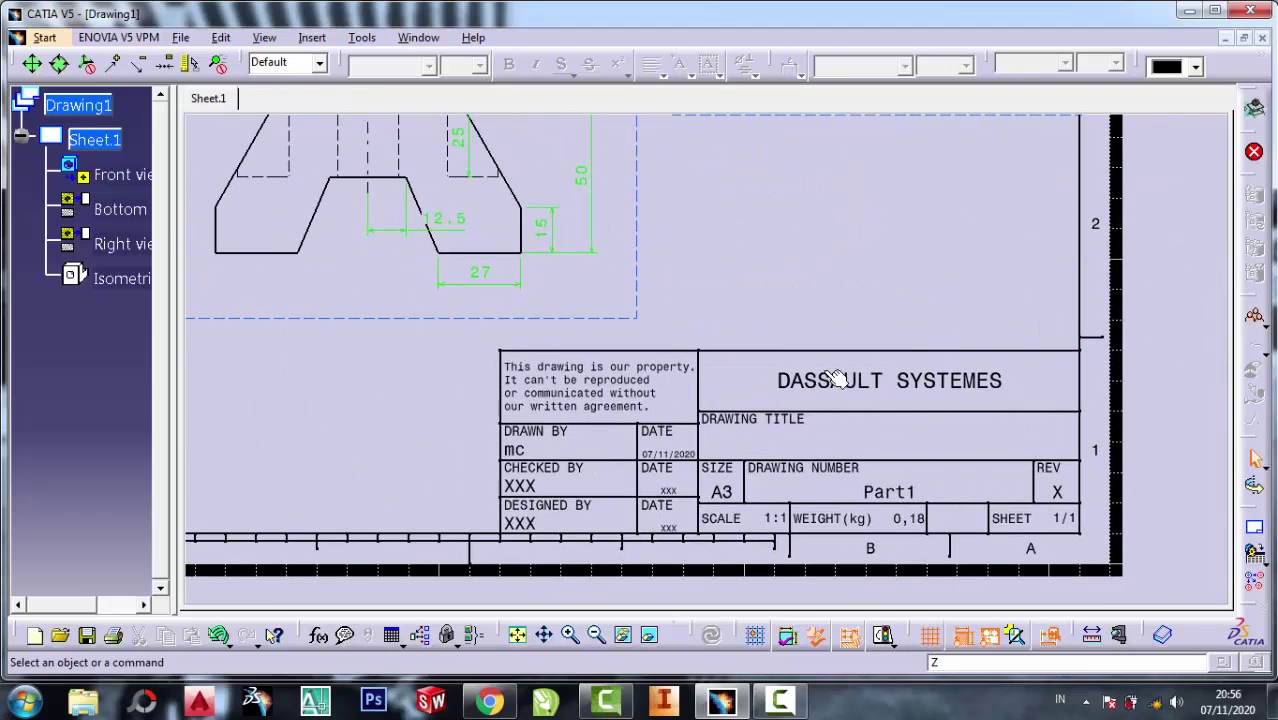
pyautogui.doubleClick(818, 371)
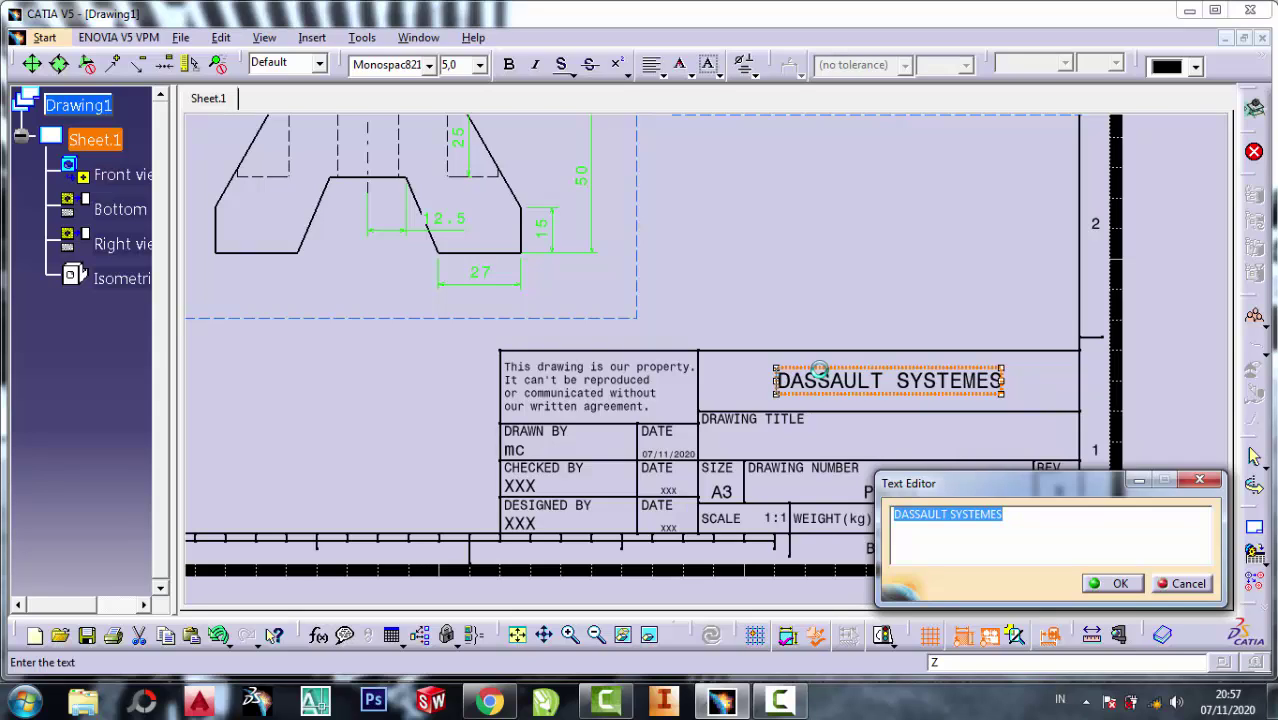
pyautogui.write('t')
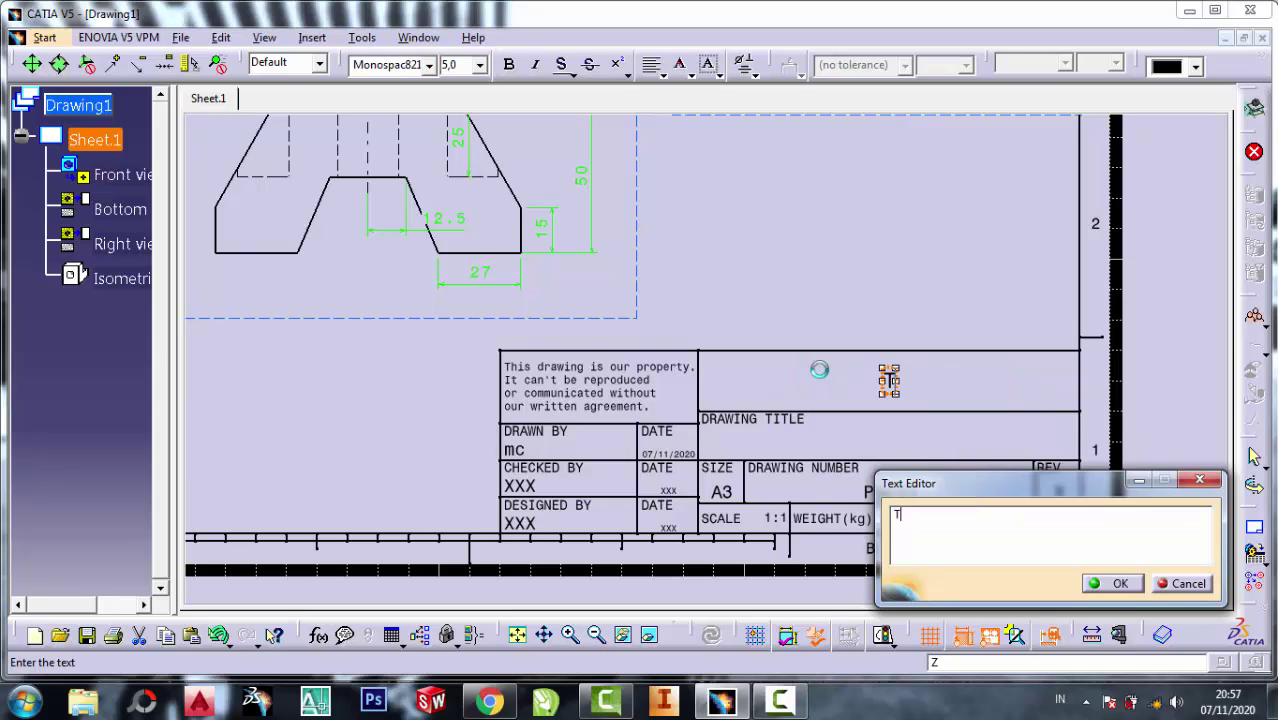
pyautogui.write('U')
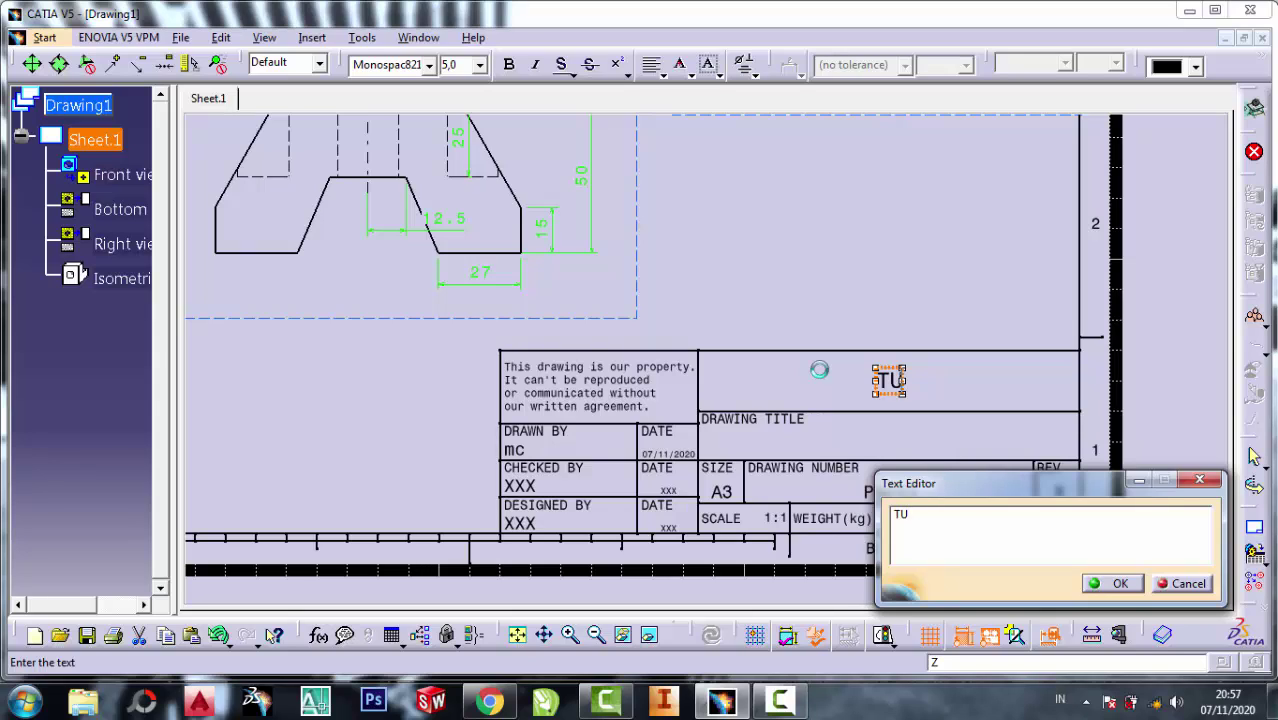
pyautogui.write('T')
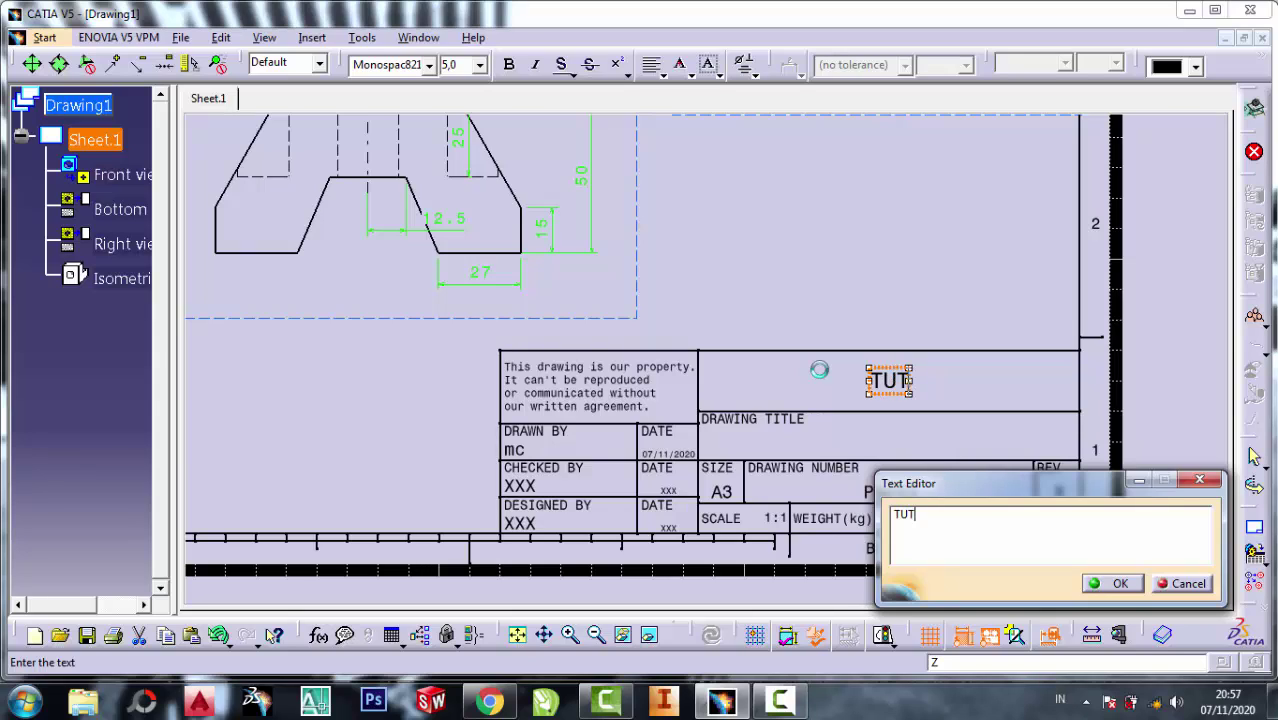
pyautogui.write('ORI')
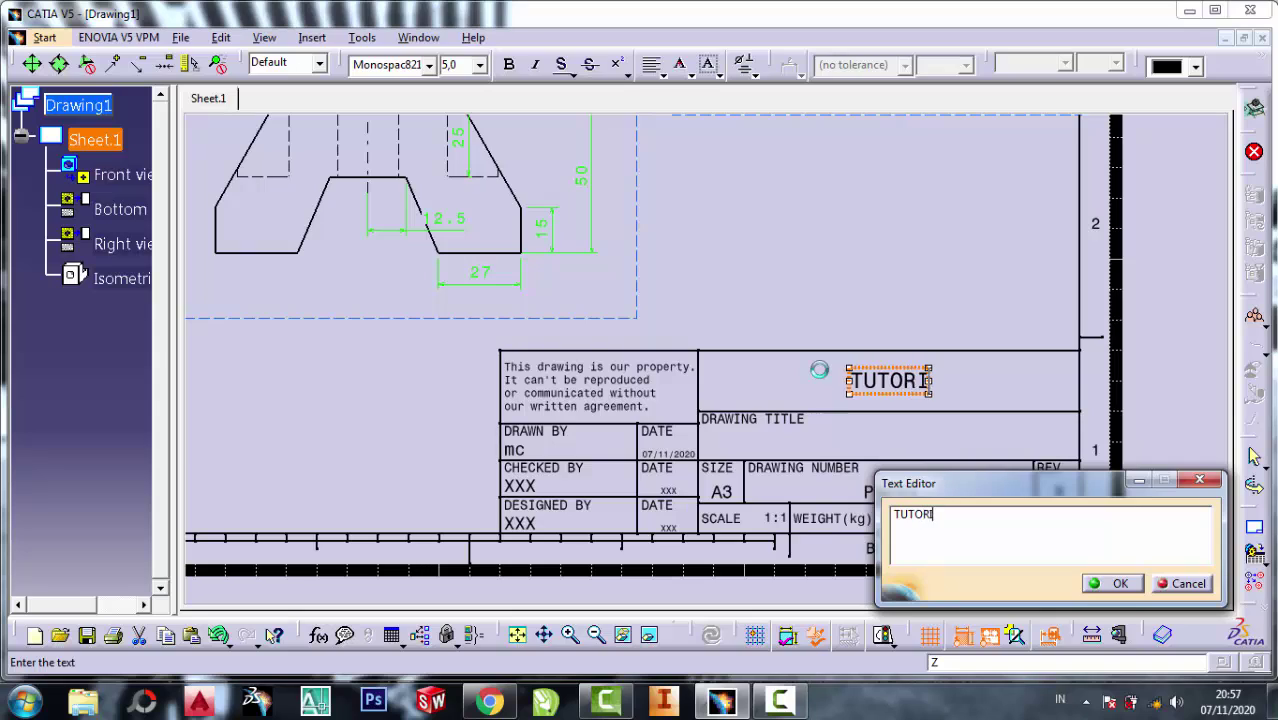
pyautogui.write('AL ')
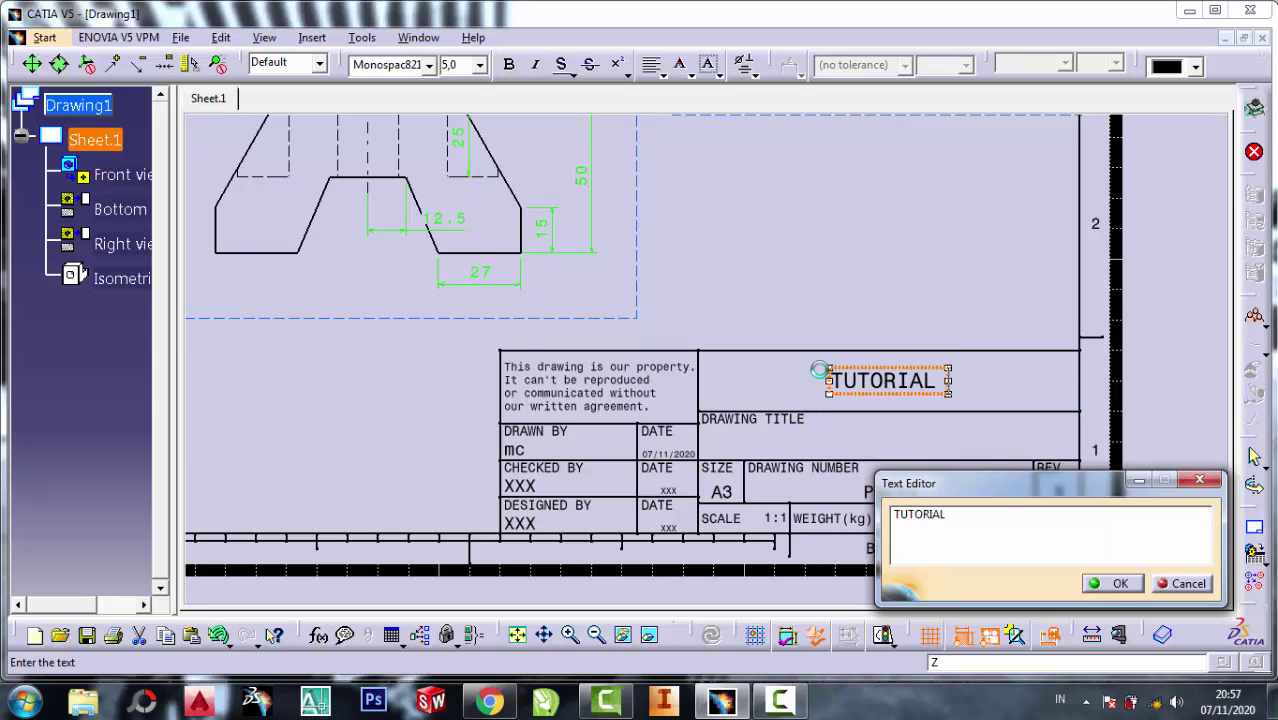
pyautogui.write('TEKN')
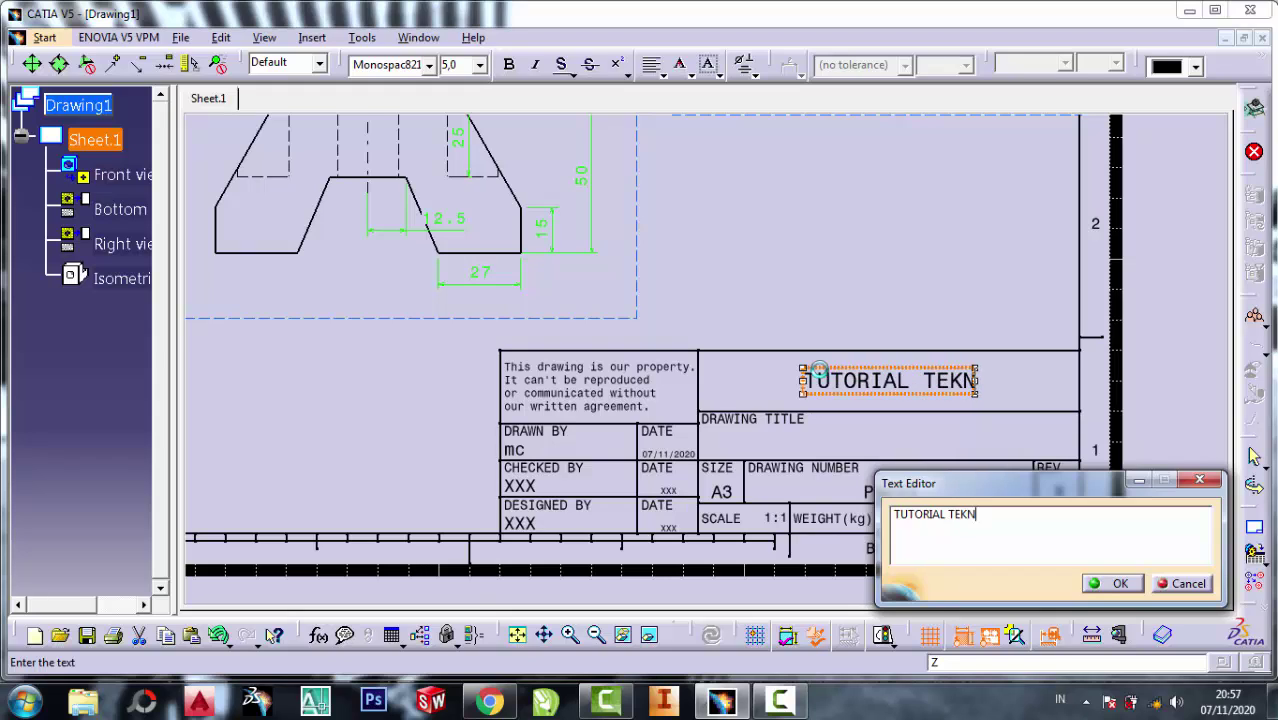
pyautogui.write('IK ')
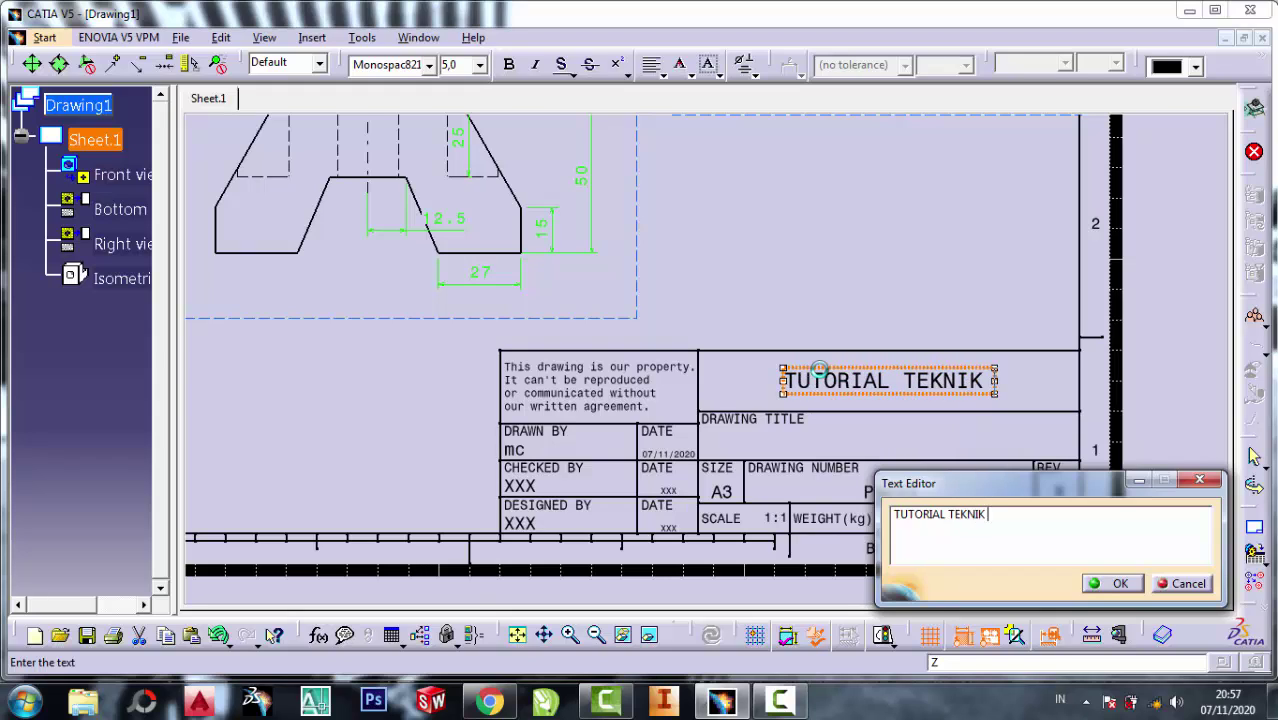
pyautogui.write('DR')
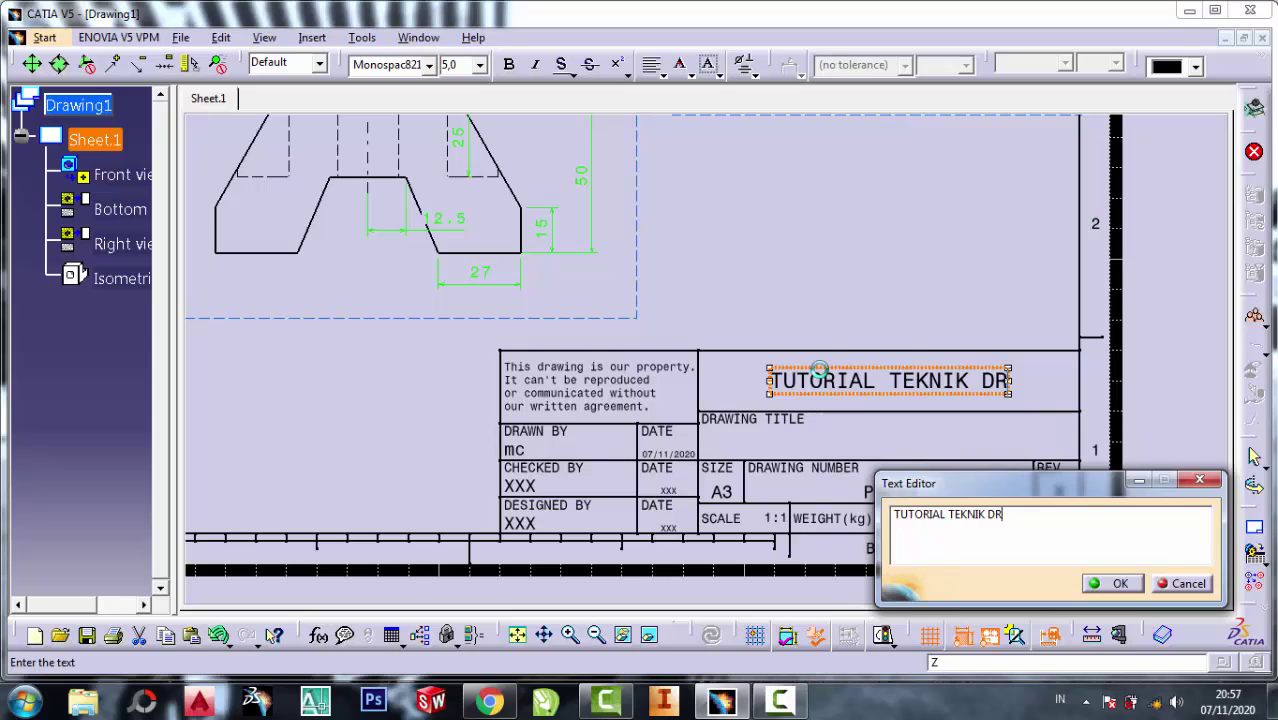
pyautogui.write('AWING')
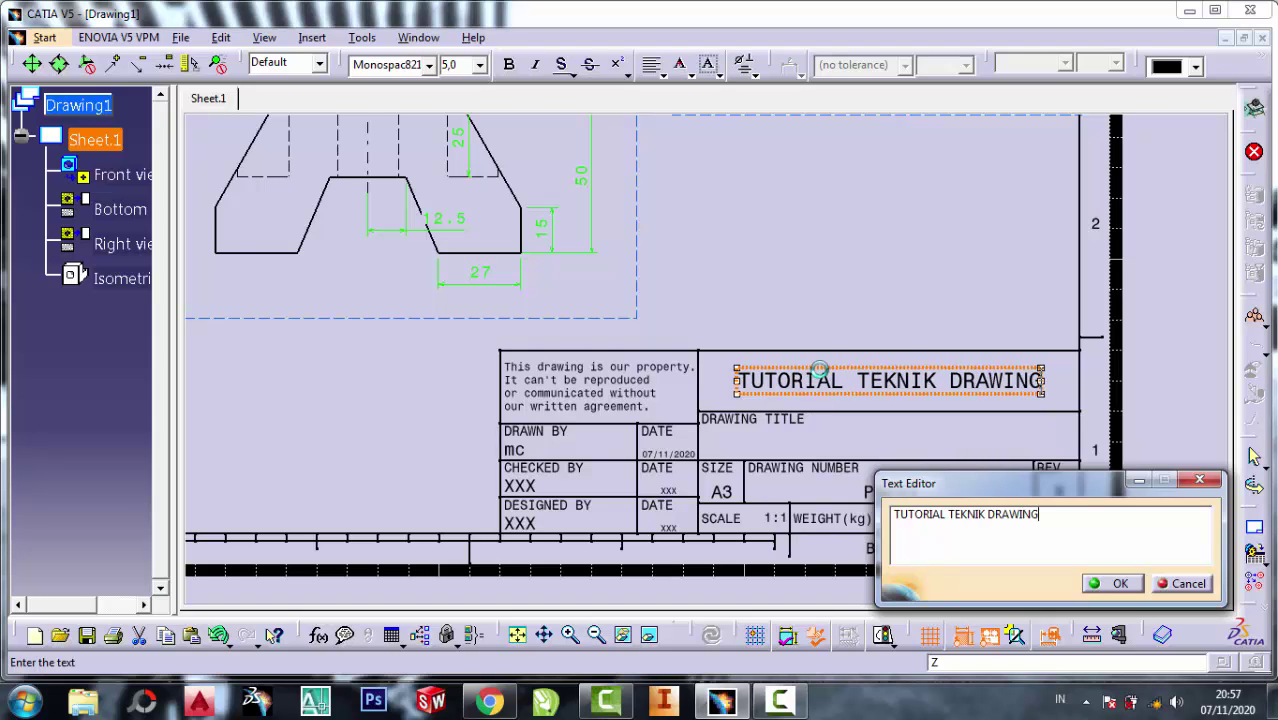
pyautogui.click(1113, 583)
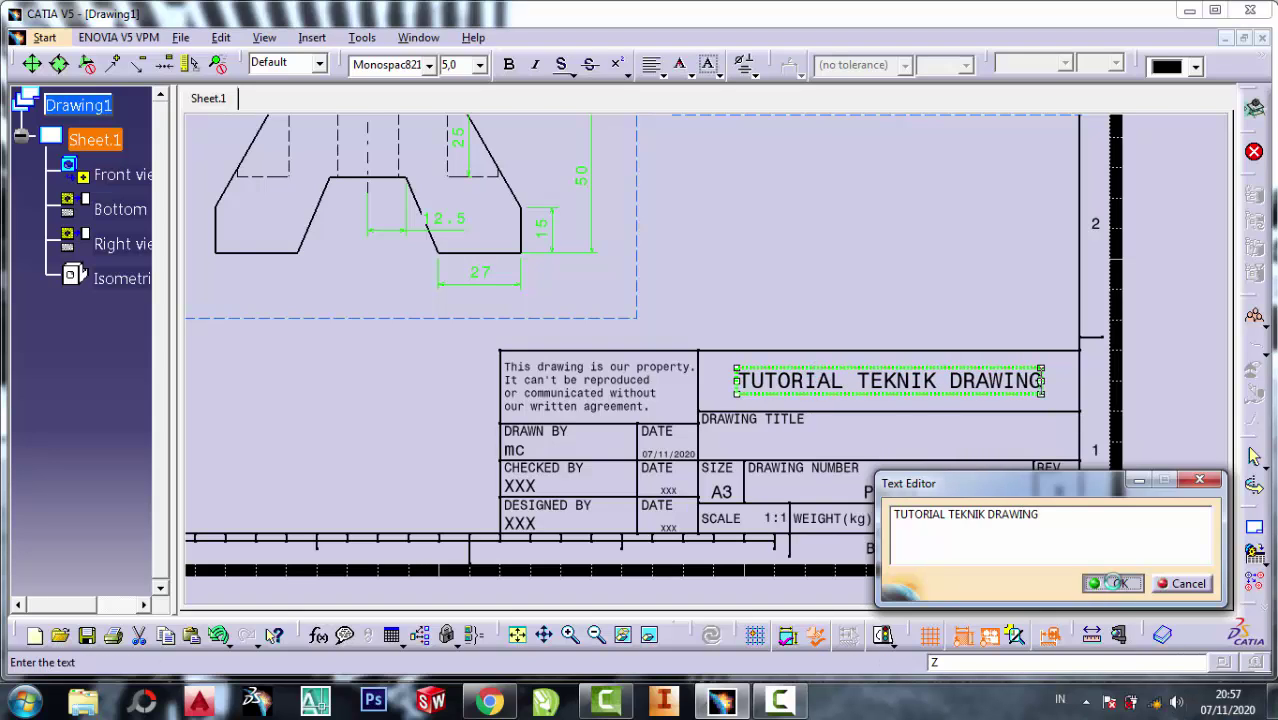
# - Replace the title block's DRAWING TITLE text with 'LATIHAN CATIA V5'
pyautogui.doubleClick(722, 417)
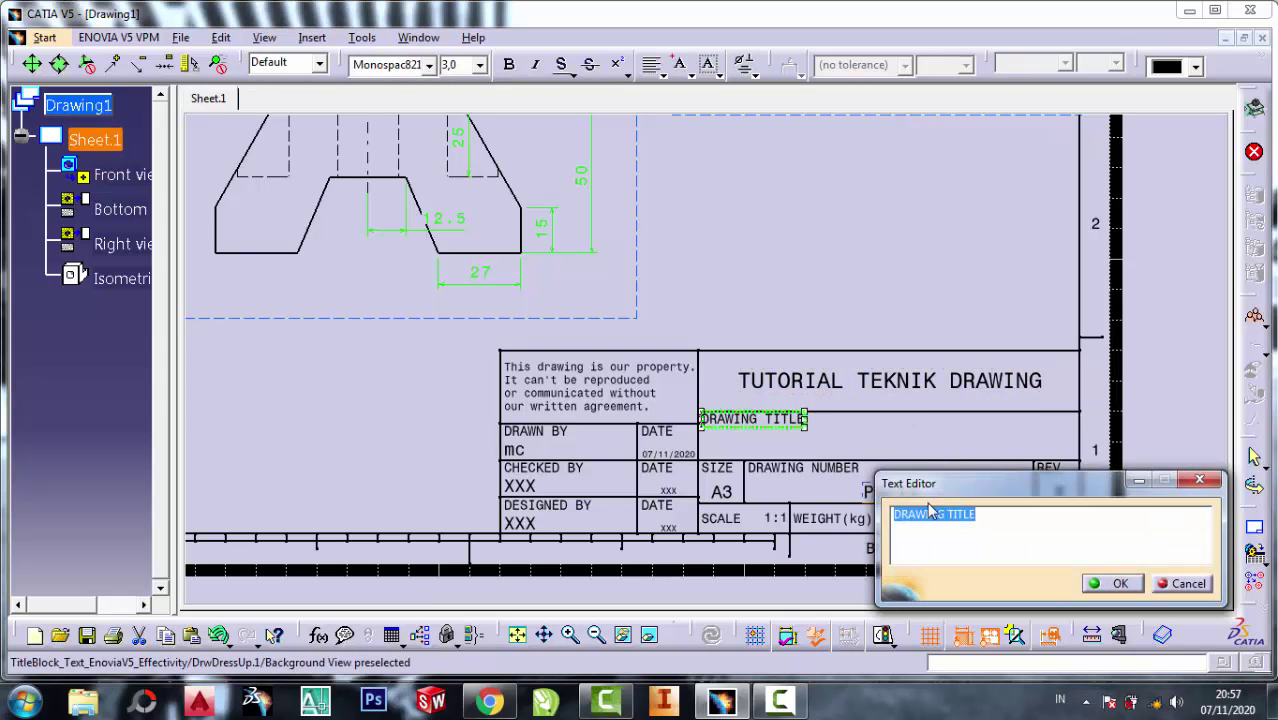
pyautogui.press('BackSpace')
pyautogui.write('LATIH')
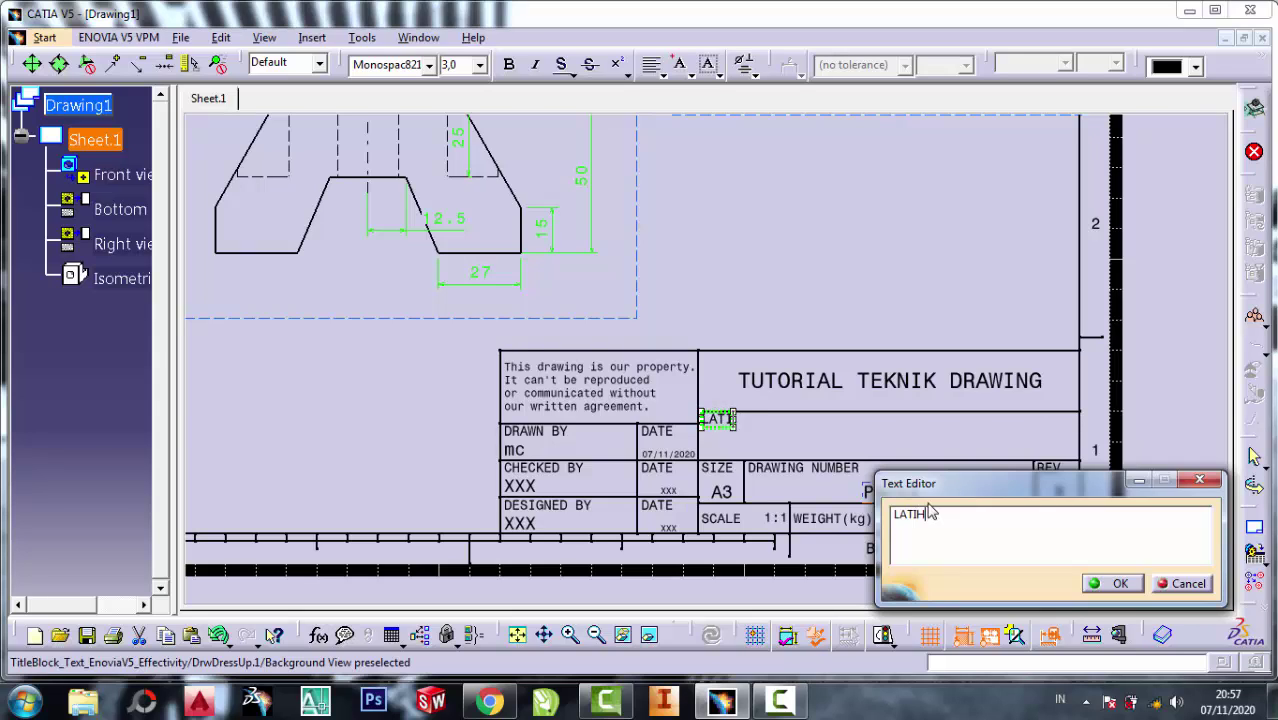
pyautogui.write('AN')
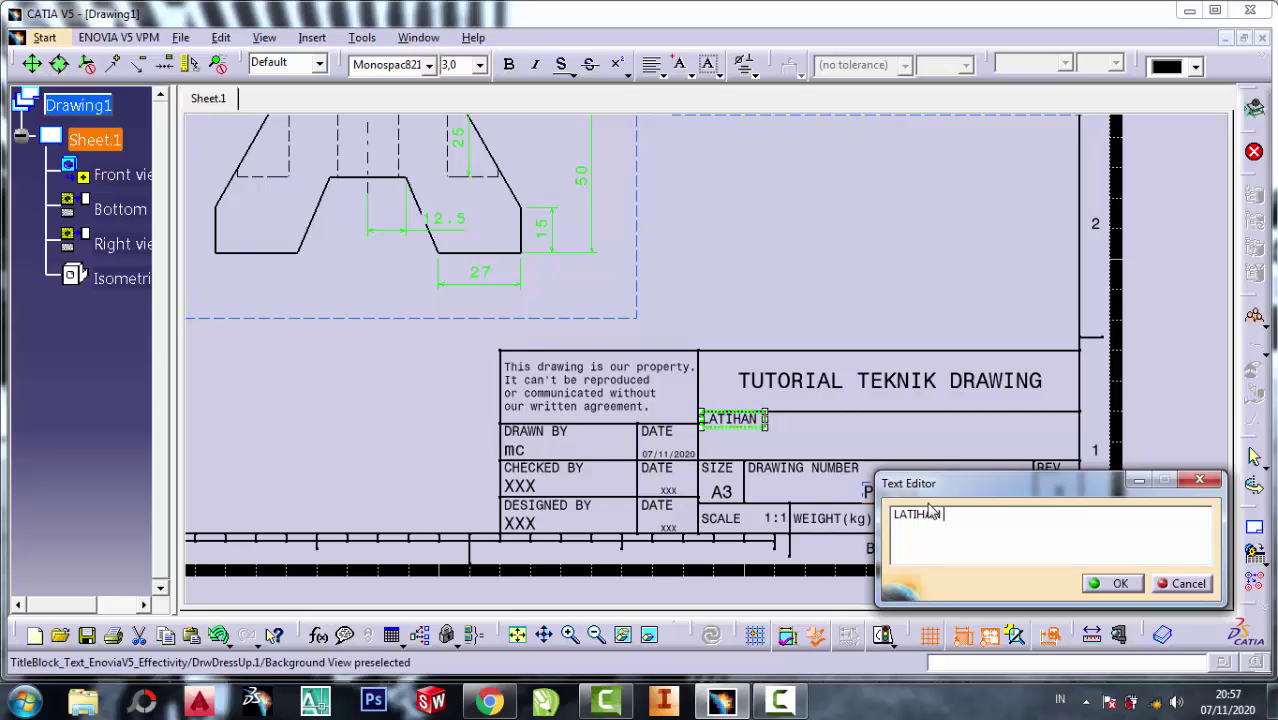
pyautogui.write(' CATIA ')
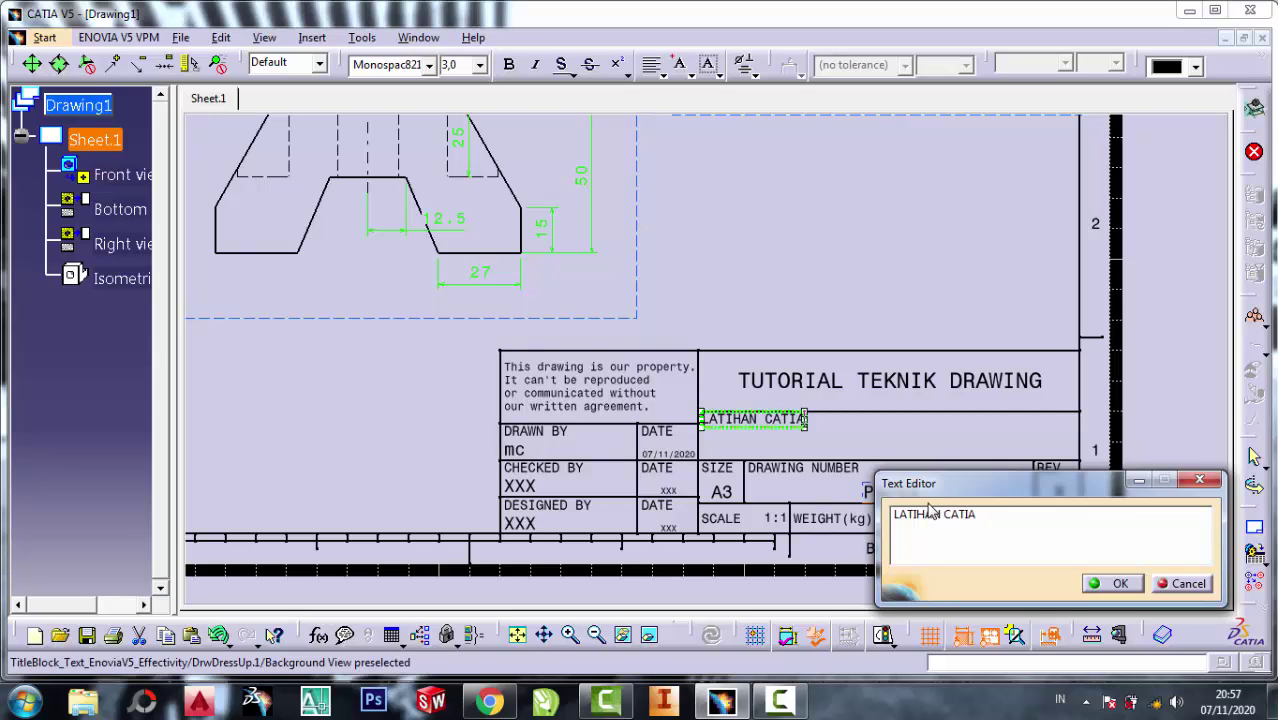
pyautogui.write('V5')
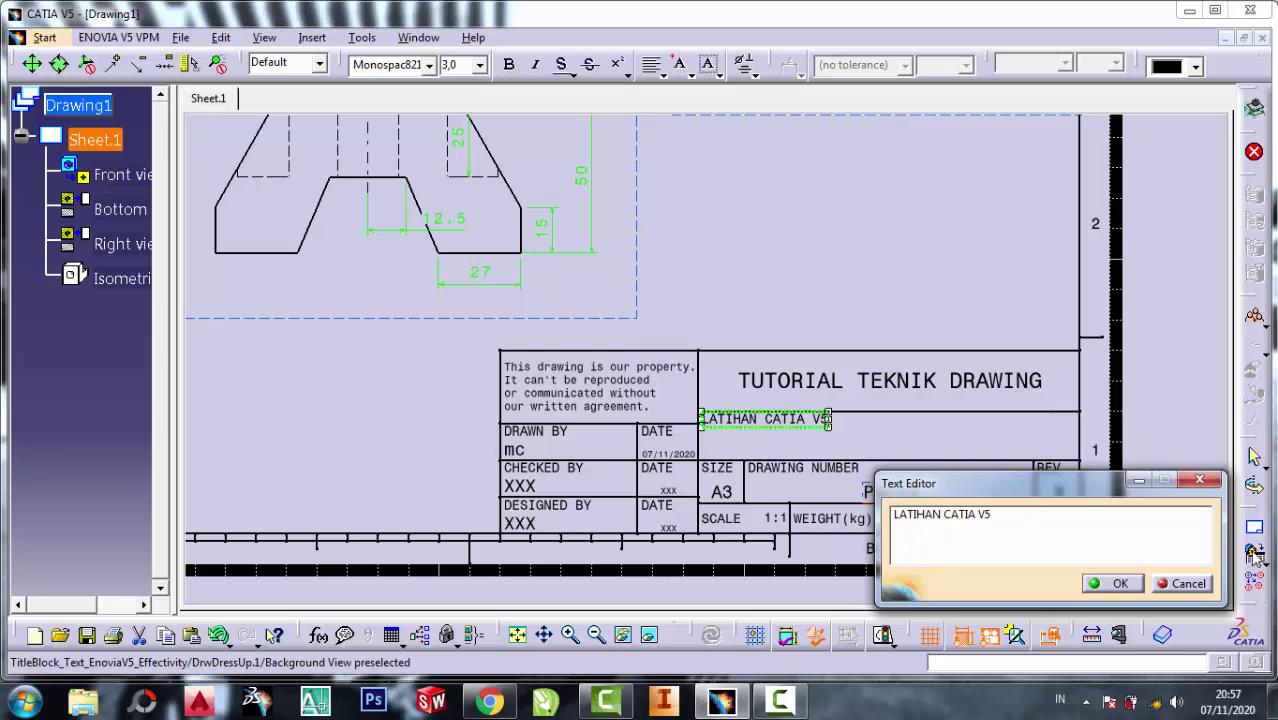
pyautogui.click(1112, 583)
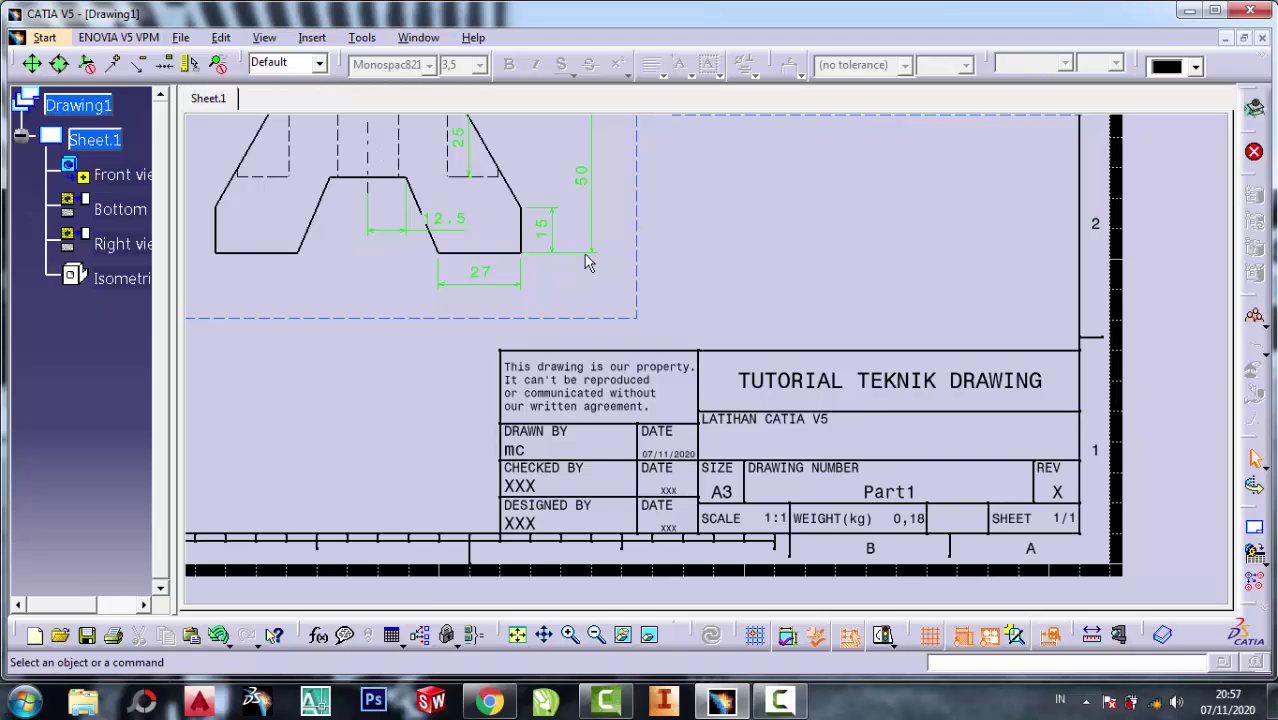
# - Switch from the sheet background back to Working Views editing
pyautogui.moveTo(588, 262); pyautogui.dragTo(637, 286, button='middle')
pyautogui.click(221, 37)
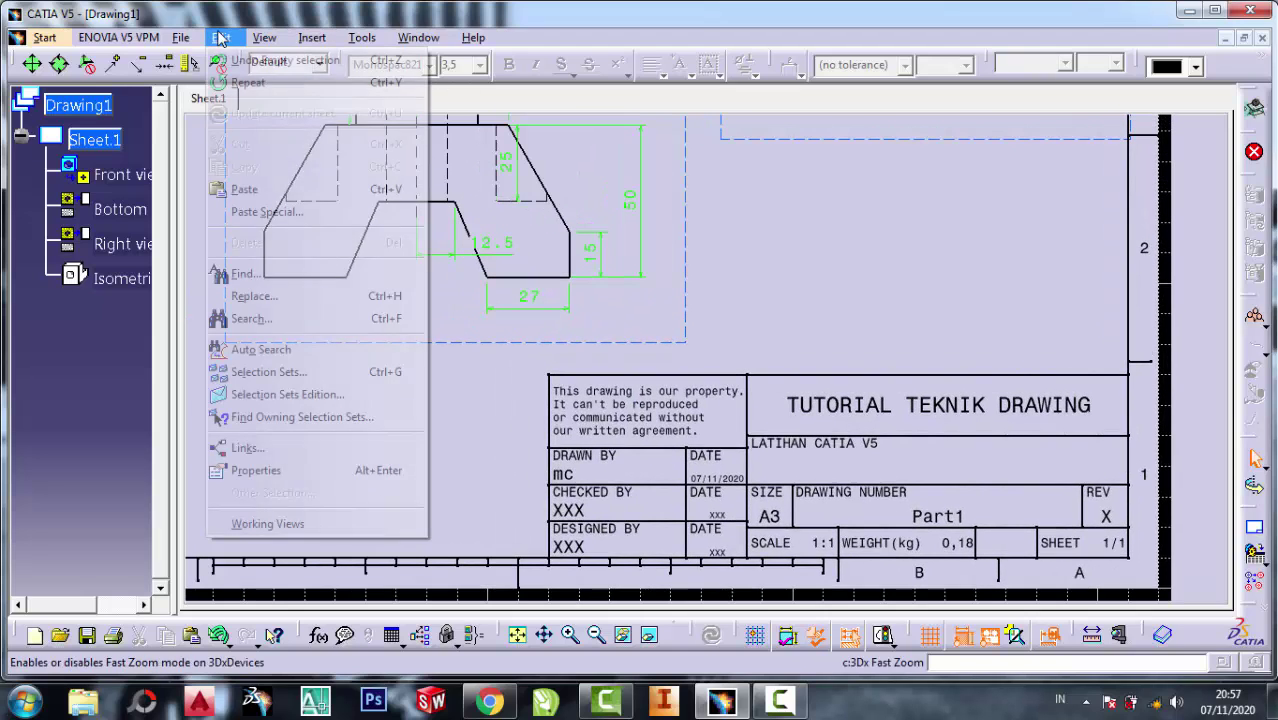
pyautogui.click(280, 523)
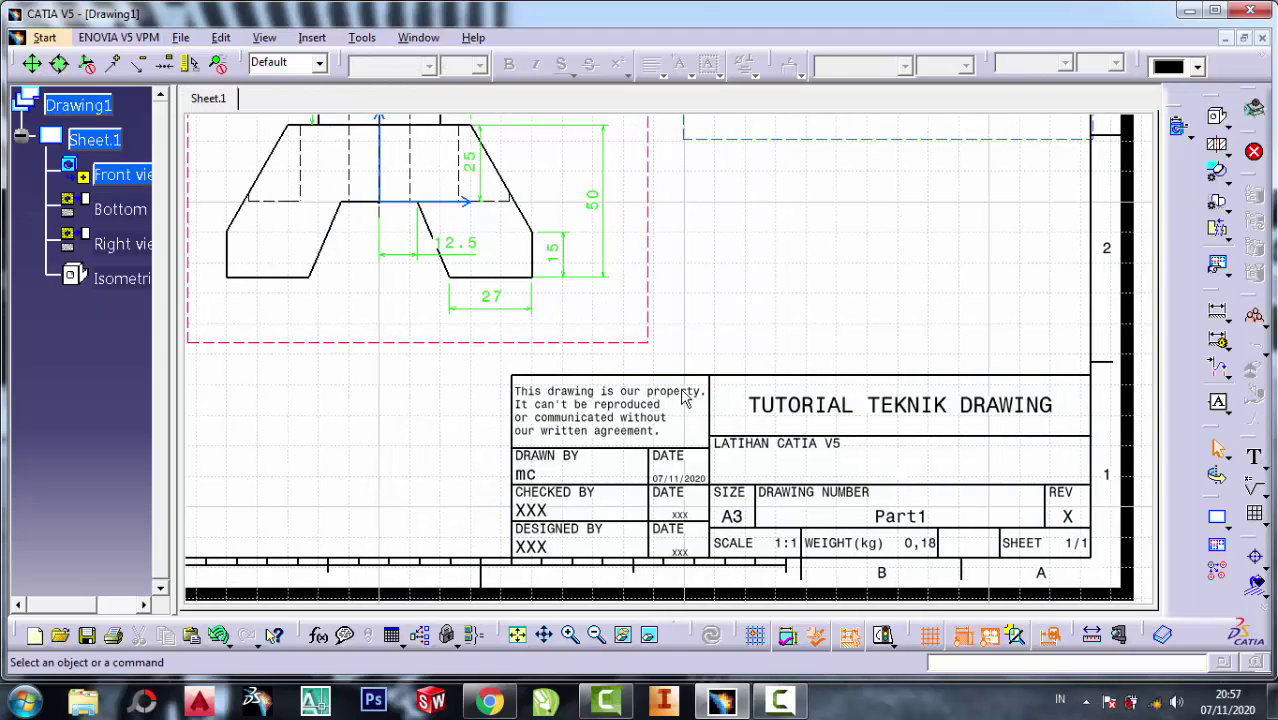
pyautogui.click(221, 38)
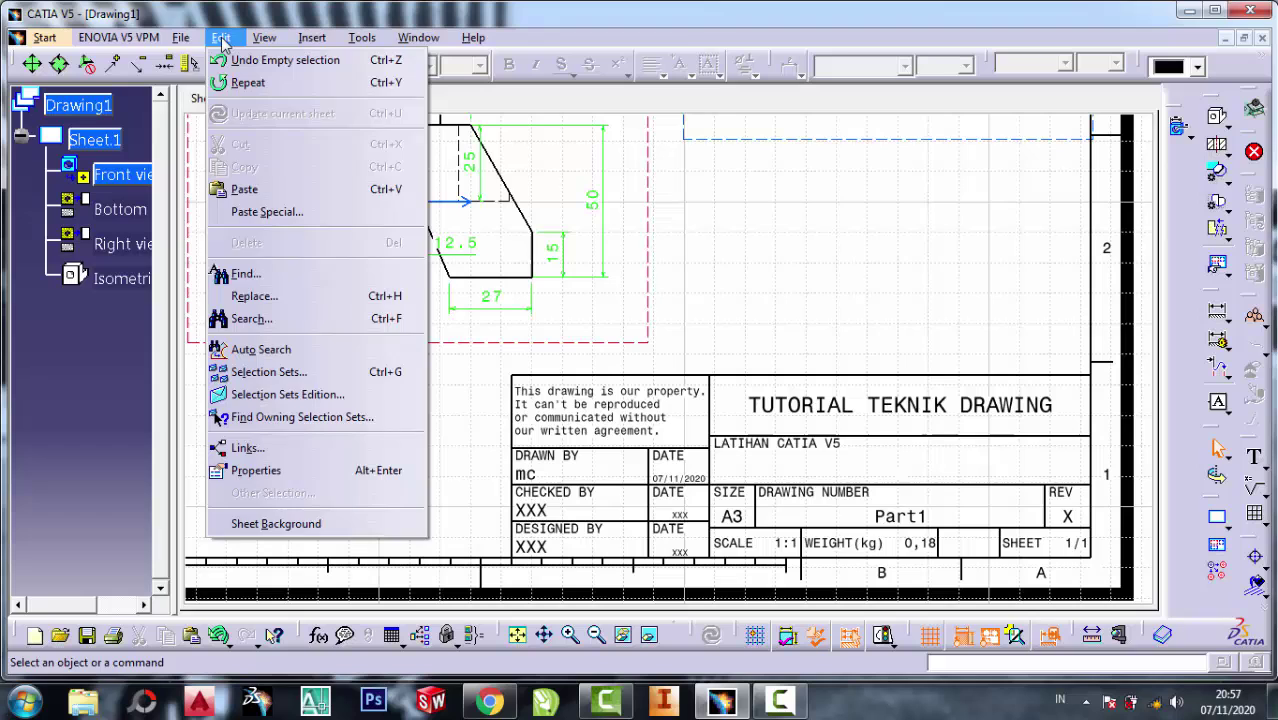
pyautogui.click(813, 258)
# - Zoom out until the whole A3 sheet and its four views are visible
pyautogui.moveTo(783, 341); pyautogui.dragTo(785, 404, button='middle')
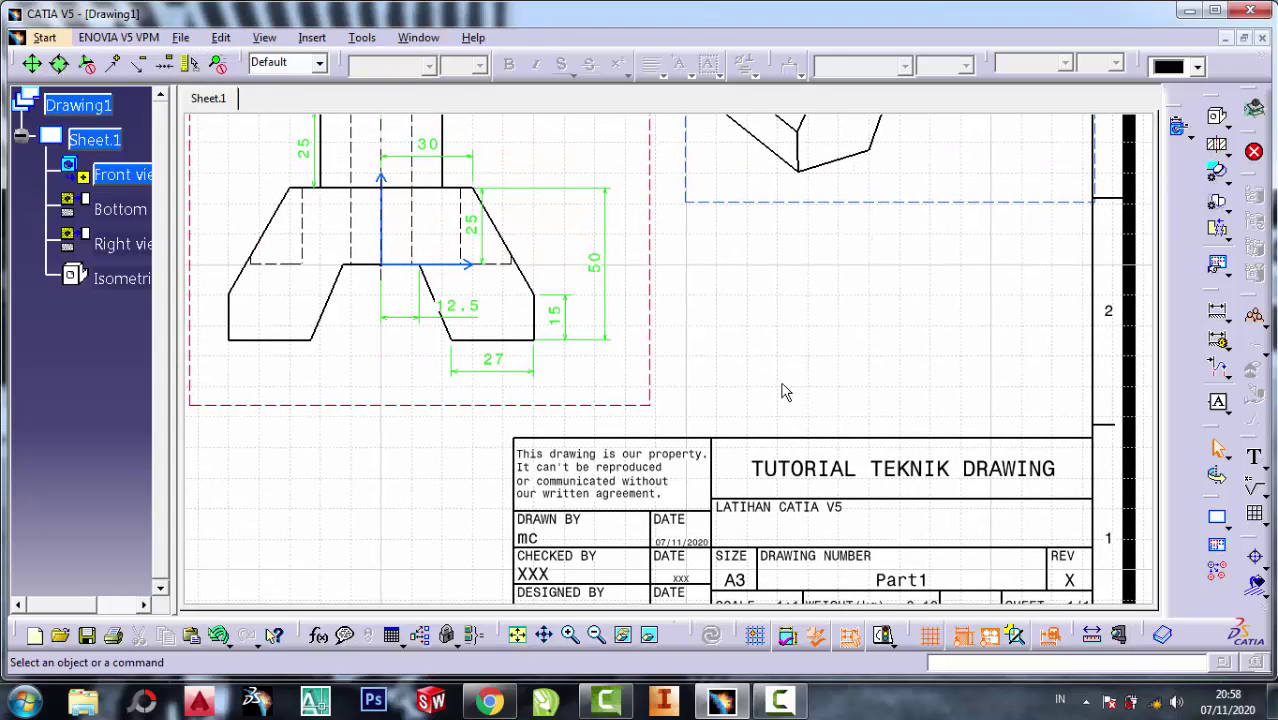
pyautogui.click(570, 636)
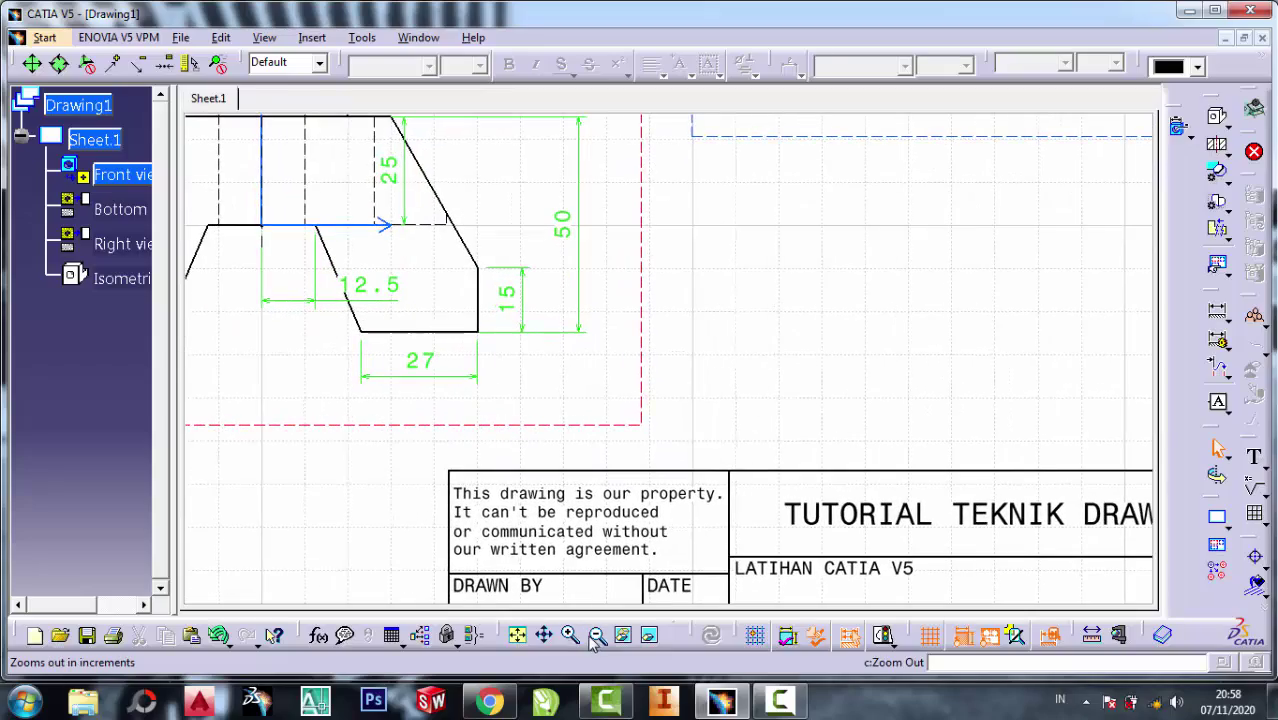
pyautogui.click(596, 636)
pyautogui.click(596, 636)
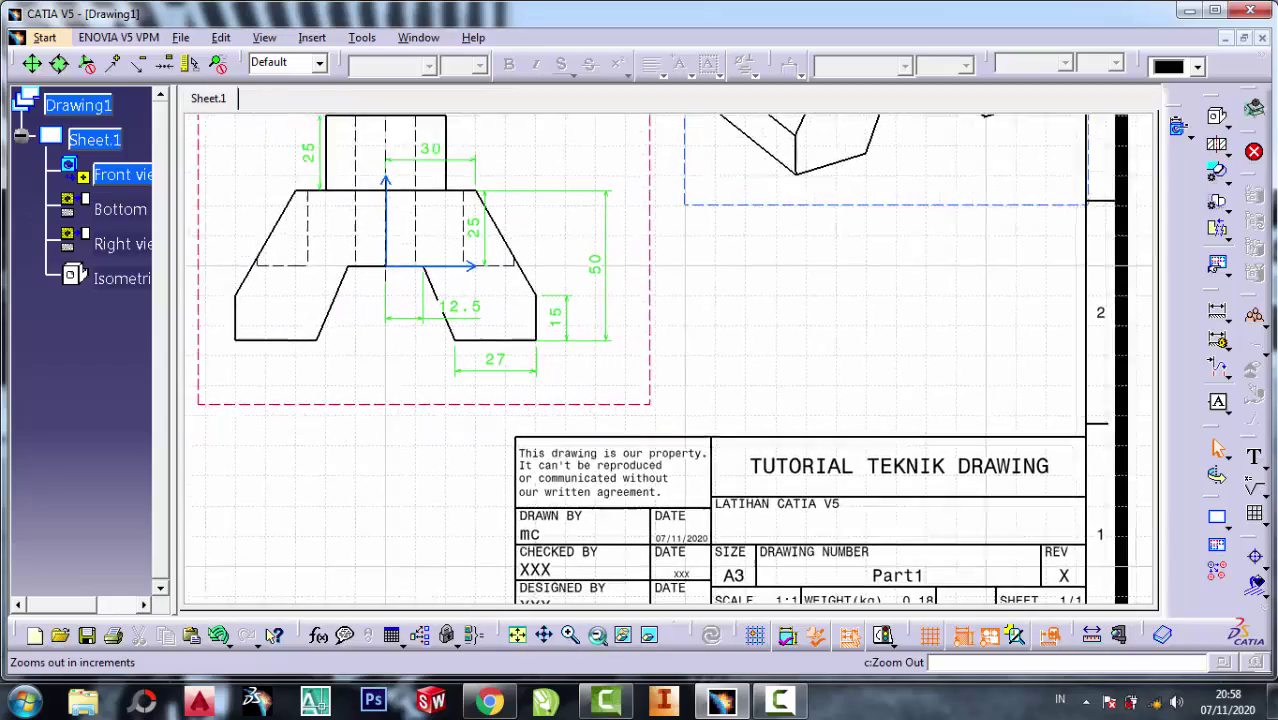
pyautogui.click(596, 636)
pyautogui.click(596, 636)
# - Nudge the isometric view slightly left so it sits fully inside the frame
pyautogui.moveTo(652, 338); pyautogui.dragTo(750, 476, button='middle')
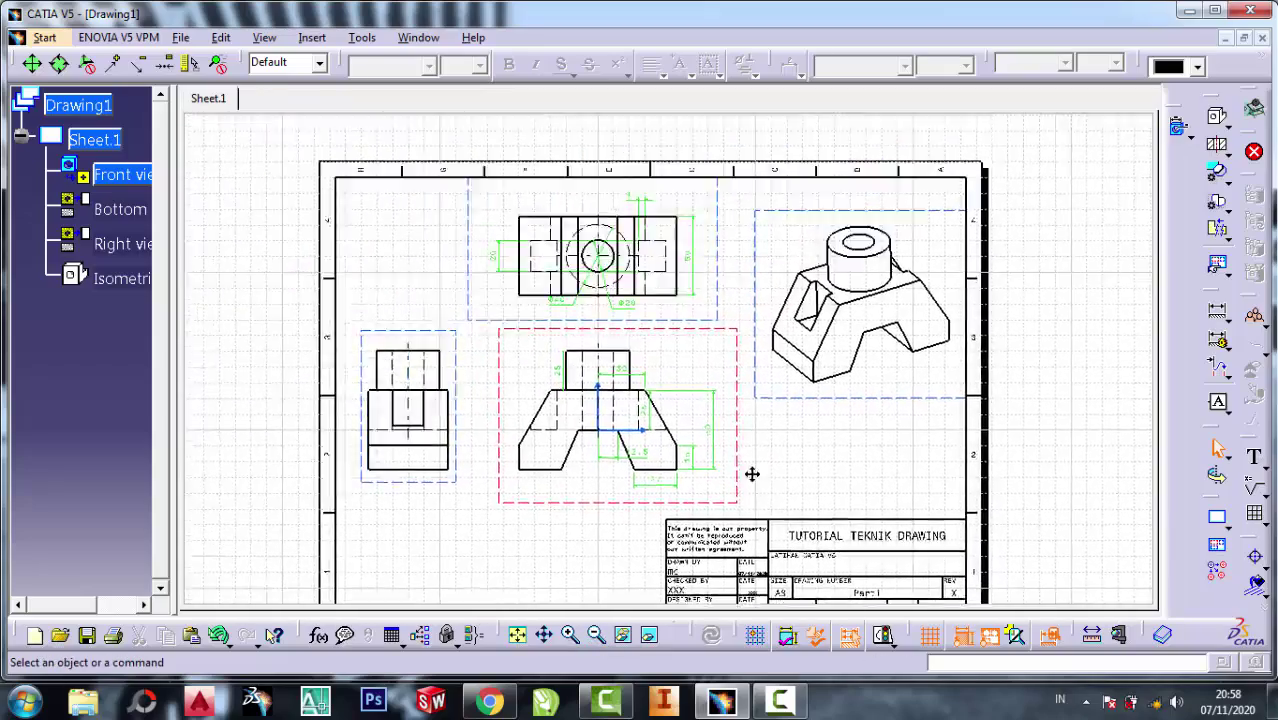
pyautogui.moveTo(845, 413); pyautogui.dragTo(813, 419)
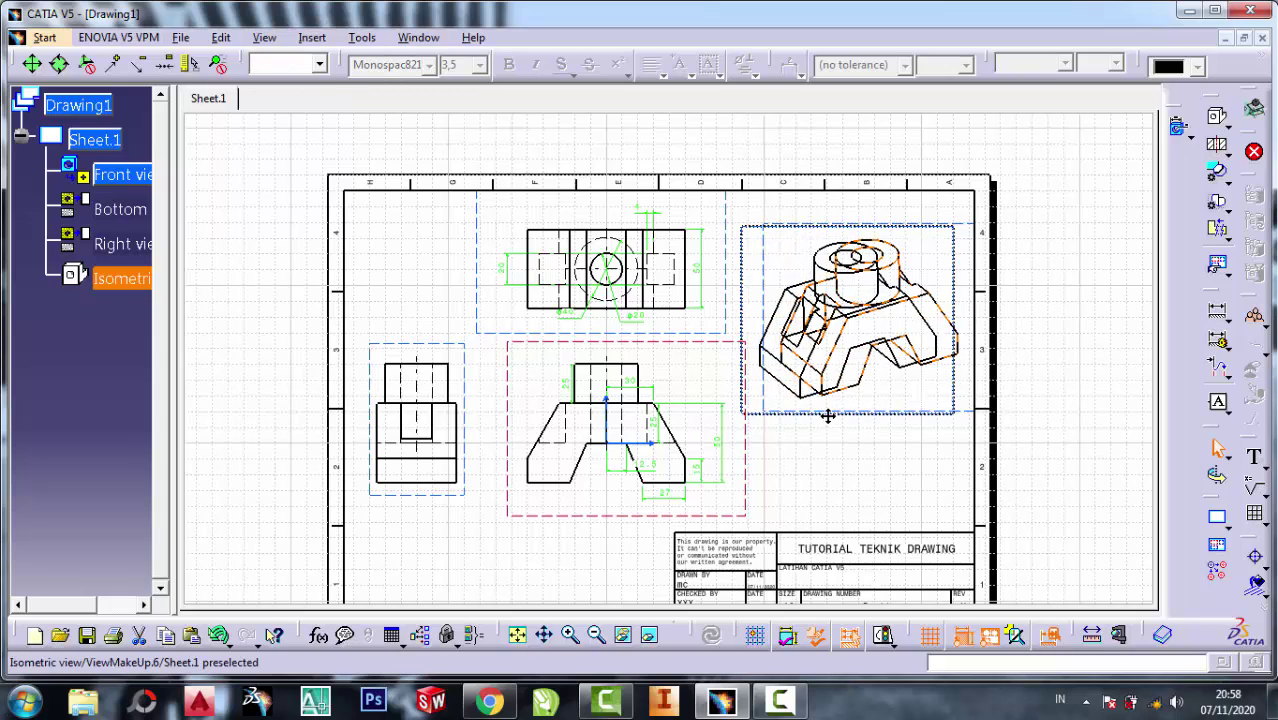
pyautogui.click(813, 500)
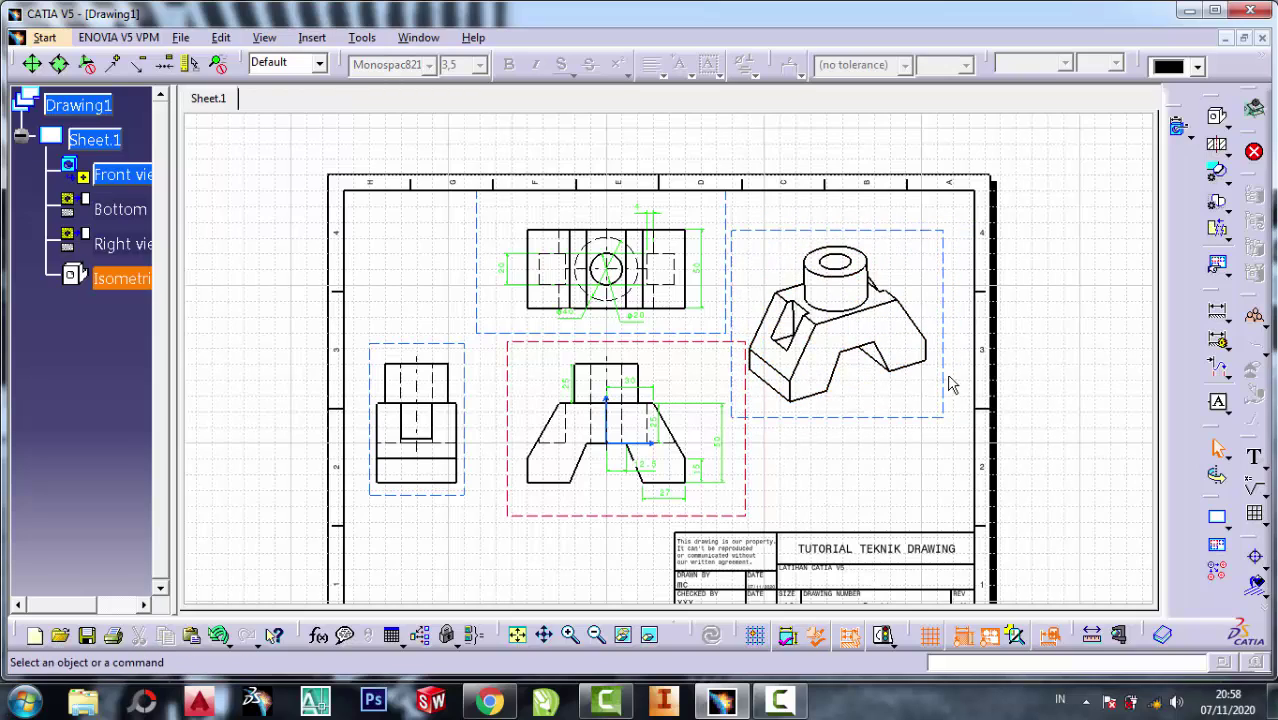
pyautogui.moveTo(950, 377)
pyautogui.mouseDown(button='middle')
pyautogui.moveTo(881, 459)
pyautogui.moveTo(857, 418)
pyautogui.mouseUp(button='middle')
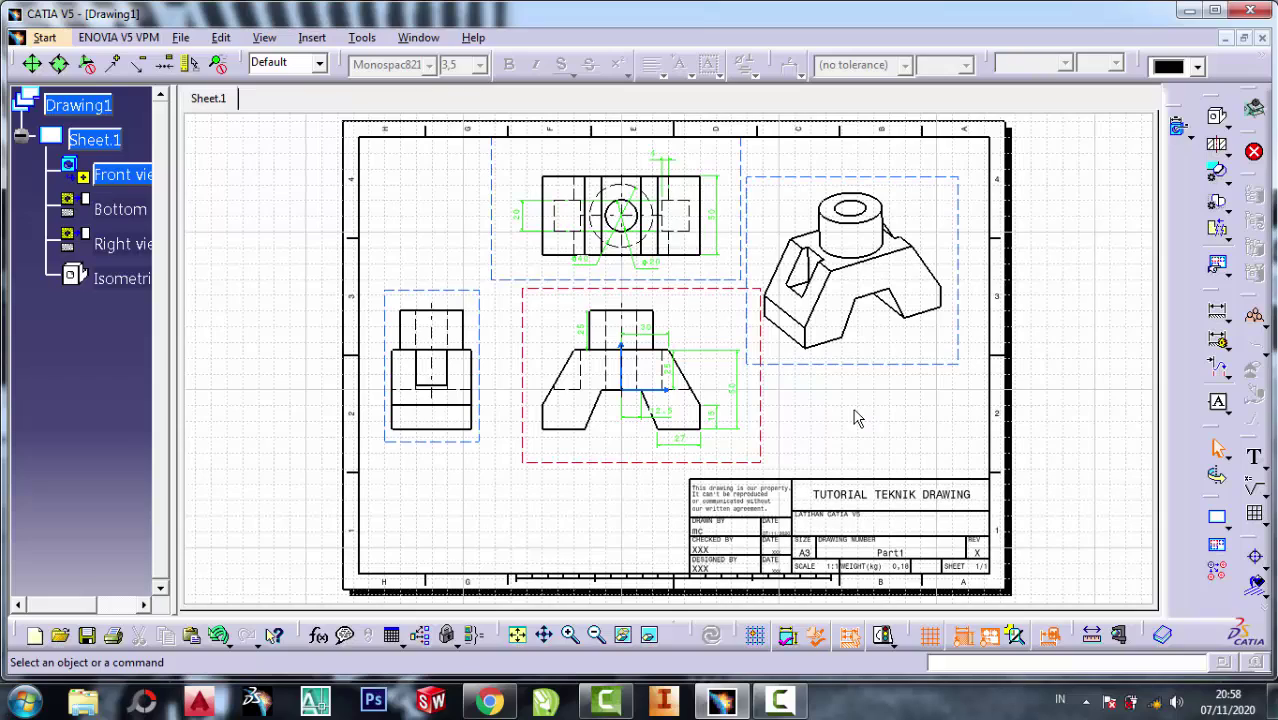